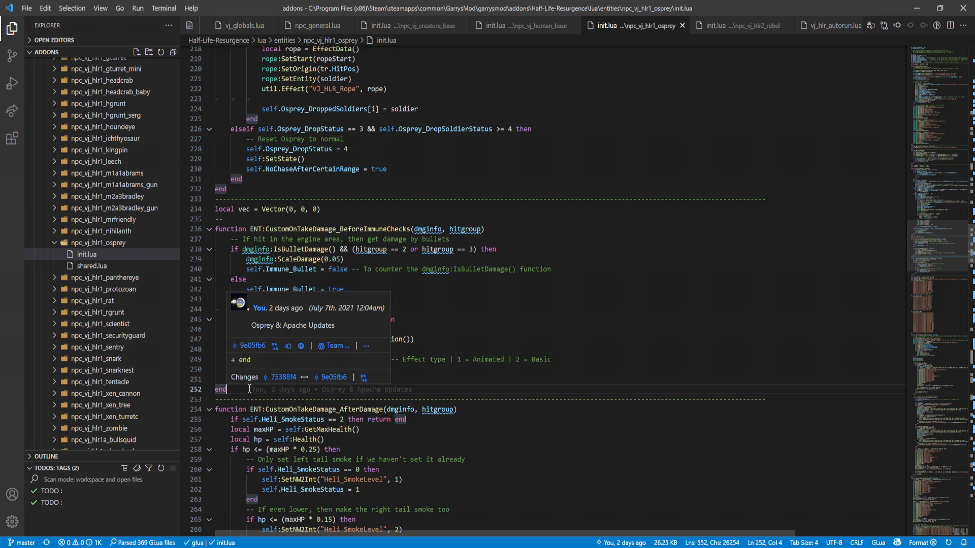
Add two blank lines after line 252, start a 'local ' line and summon Copilot's solutions panel
{"action": "key", "text": "Return"}
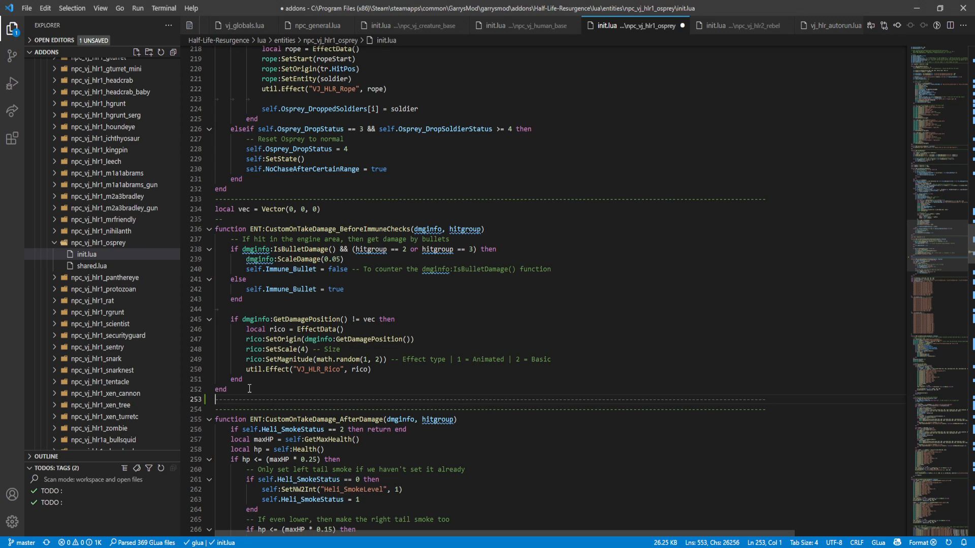
{"action": "key", "text": "Return"}
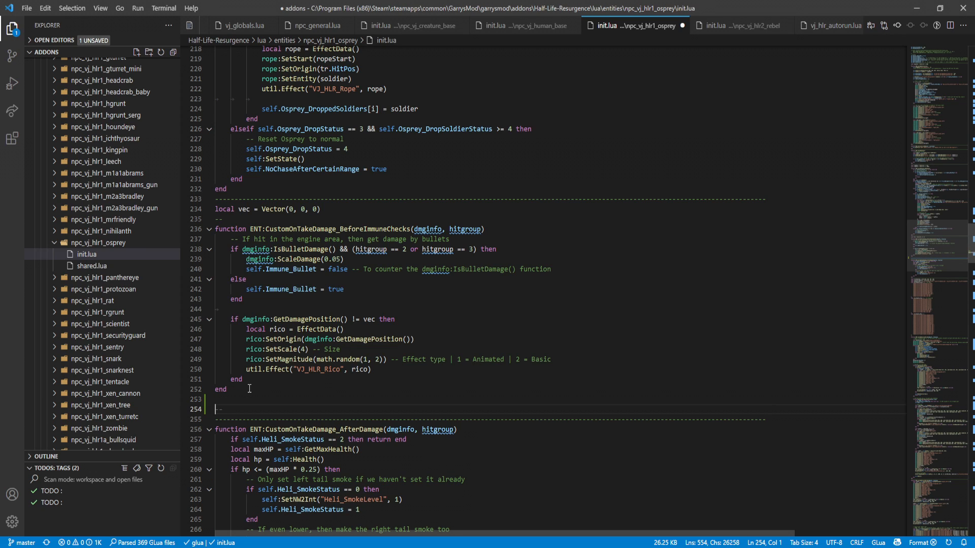
{"action": "type", "text": "lo"}
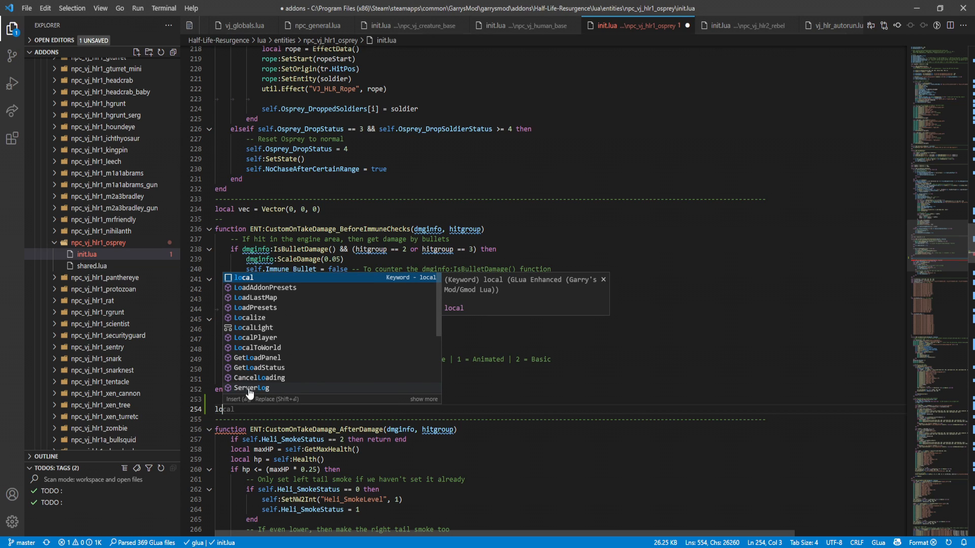
{"action": "type", "text": "cal"}
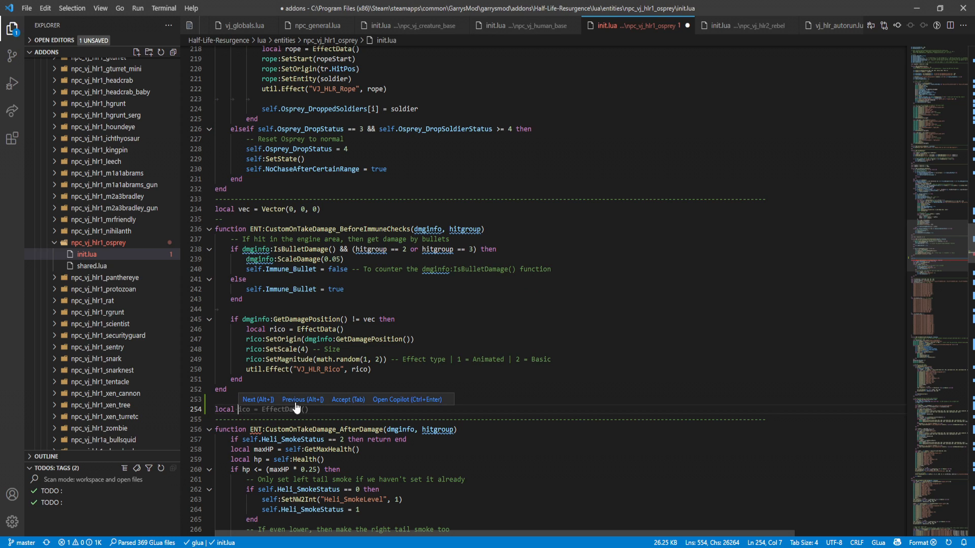
{"action": "mouse_move", "coordinate": [283, 410]}
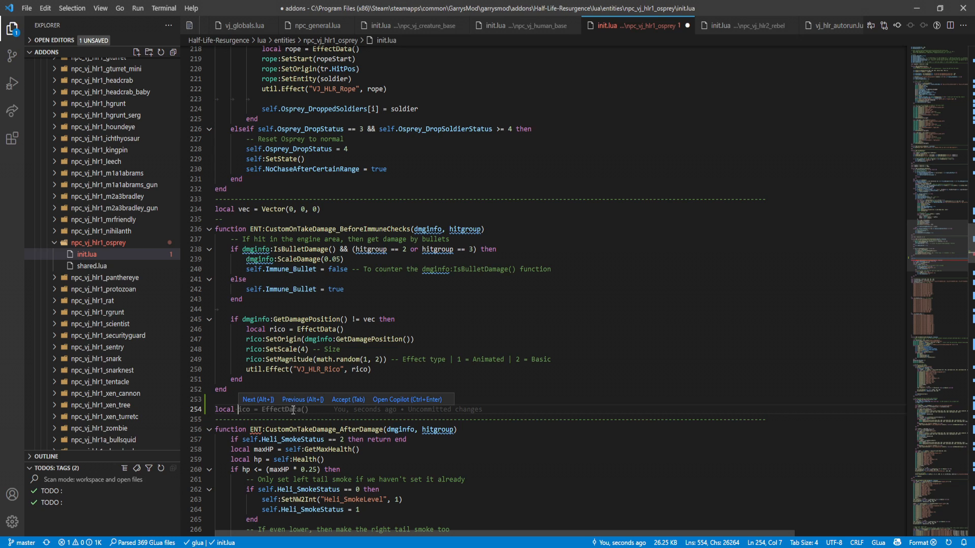
{"action": "left_click", "coordinate": [422, 399]}
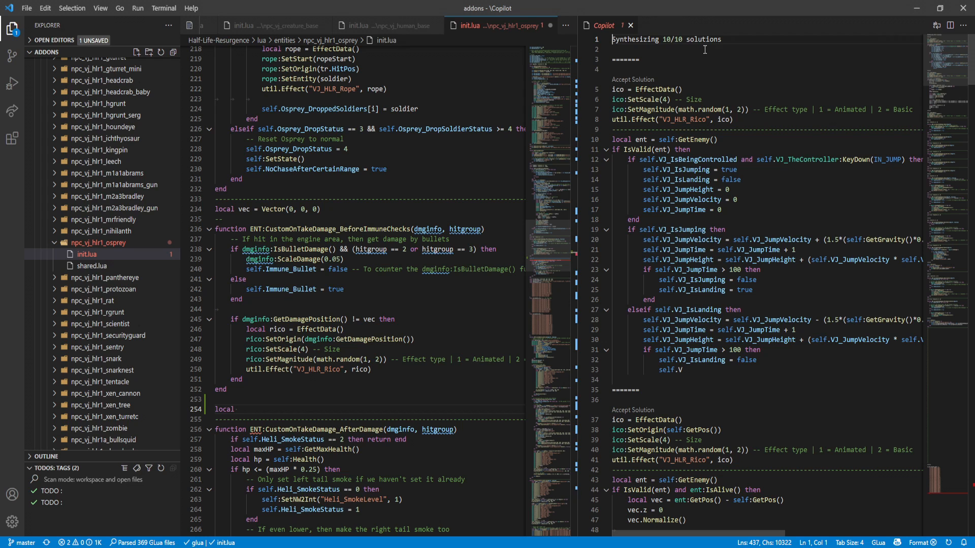
{"action": "scroll", "coordinate": [770, 198], "scroll_direction": "down", "scroll_amount": 1}
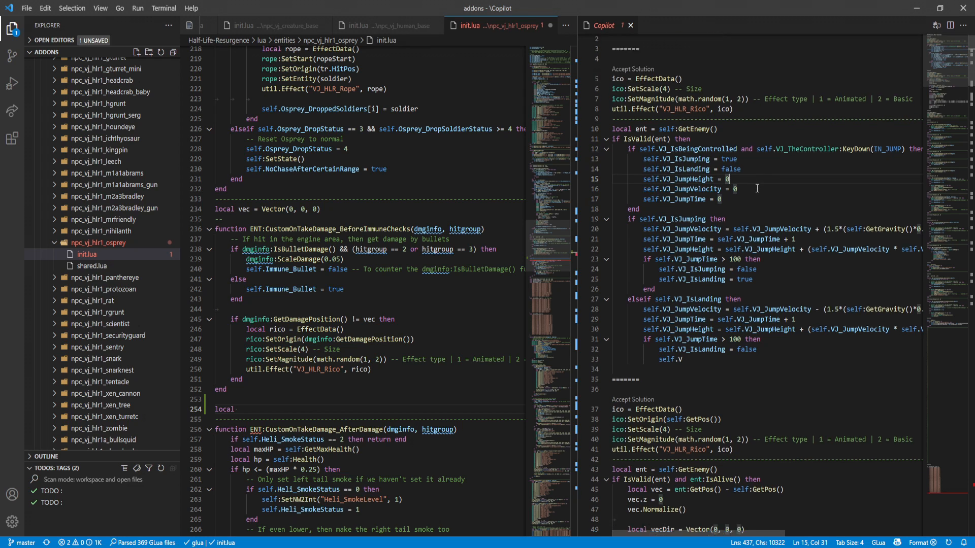
{"action": "scroll", "coordinate": [765, 194], "scroll_direction": "down", "scroll_amount": 2}
{"action": "scroll", "coordinate": [758, 189], "scroll_direction": "up", "scroll_amount": 3}
Read through the first solution's jump-key condition, jumping/landing flags and jump time/height lines
{"action": "left_click", "coordinate": [756, 187]}
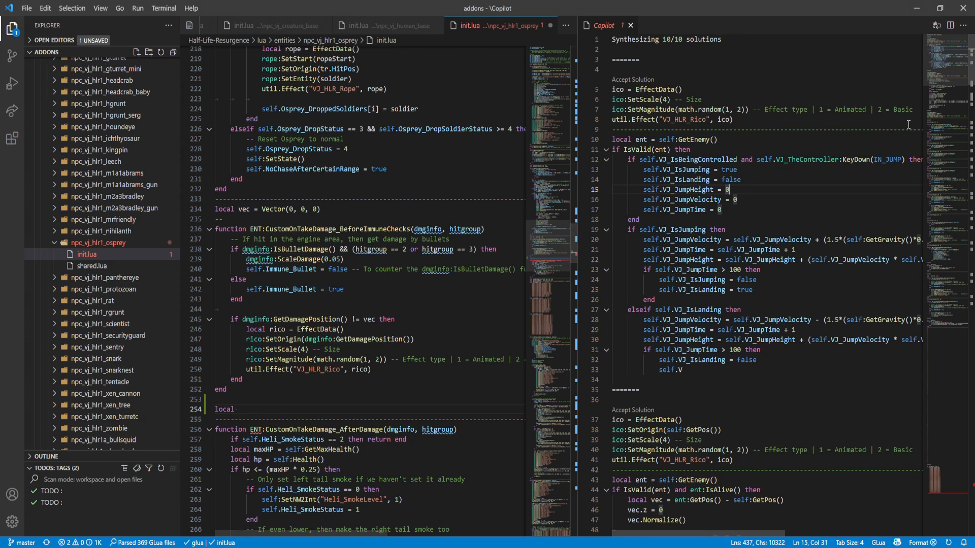
{"action": "left_click_drag", "start_coordinate": [726, 119], "coordinate": [609, 88]}
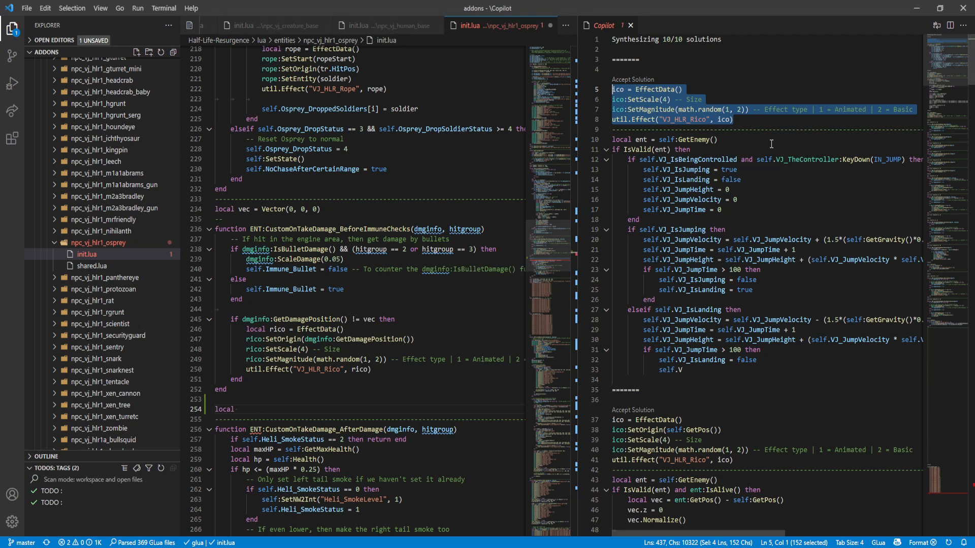
{"action": "left_click", "coordinate": [750, 141]}
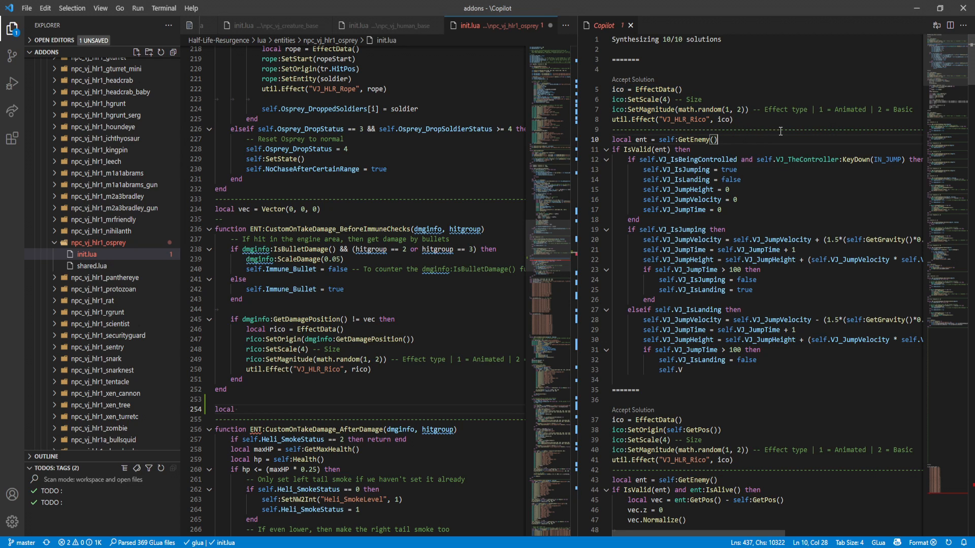
{"action": "scroll", "coordinate": [751, 136], "scroll_direction": "down", "scroll_amount": 2}
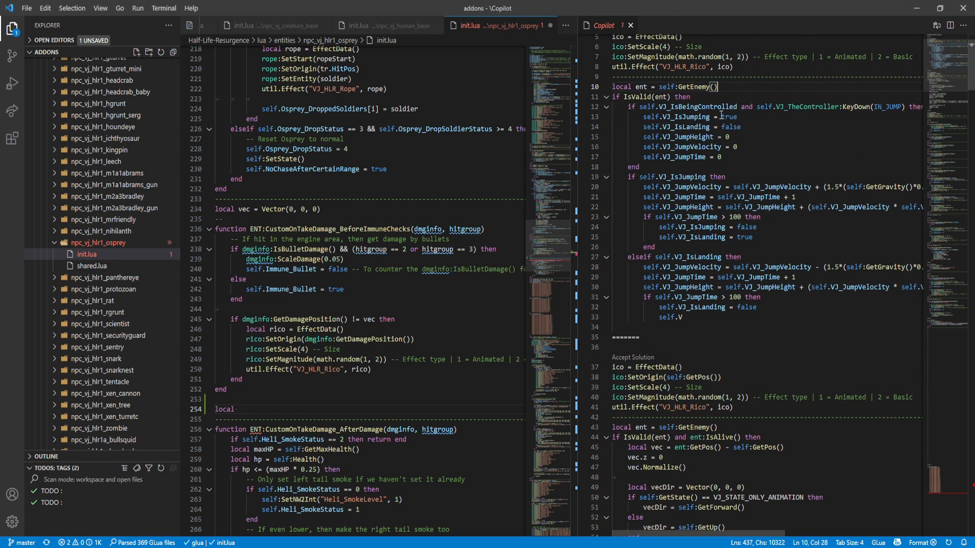
{"action": "left_click_drag", "start_coordinate": [627, 107], "coordinate": [933, 107]}
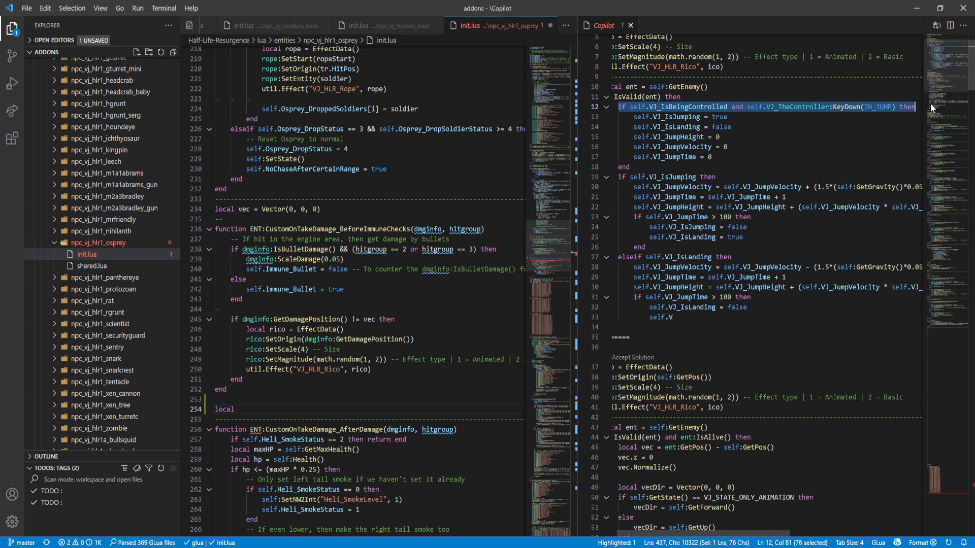
{"action": "left_click_drag", "start_coordinate": [734, 126], "coordinate": [570, 114]}
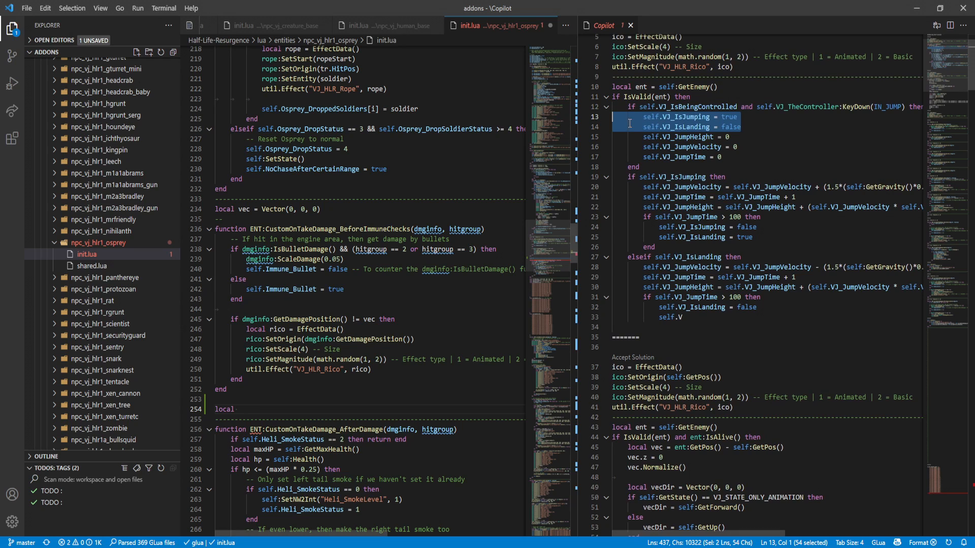
{"action": "left_click", "coordinate": [806, 137]}
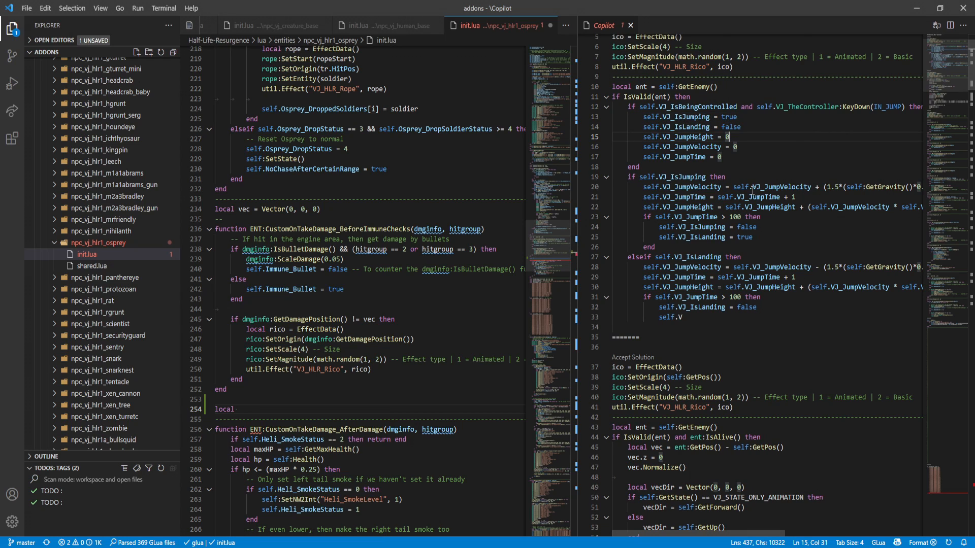
{"action": "left_click_drag", "start_coordinate": [685, 193], "coordinate": [818, 207]}
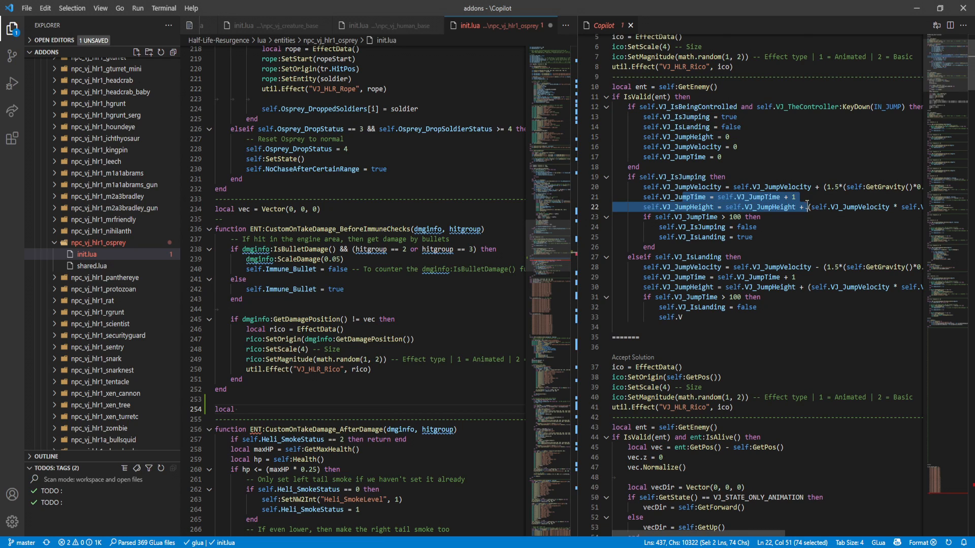
{"action": "left_click", "coordinate": [766, 238]}
{"action": "scroll", "coordinate": [770, 243], "scroll_direction": "down", "scroll_amount": 3}
{"action": "scroll", "coordinate": [769, 245], "scroll_direction": "down", "scroll_amount": 4}
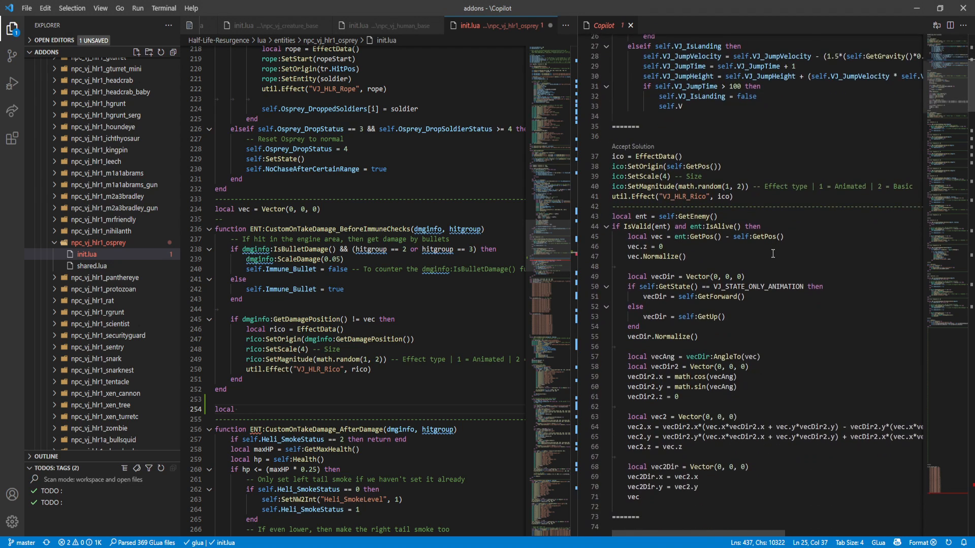
{"action": "scroll", "coordinate": [771, 247], "scroll_direction": "down", "scroll_amount": 3}
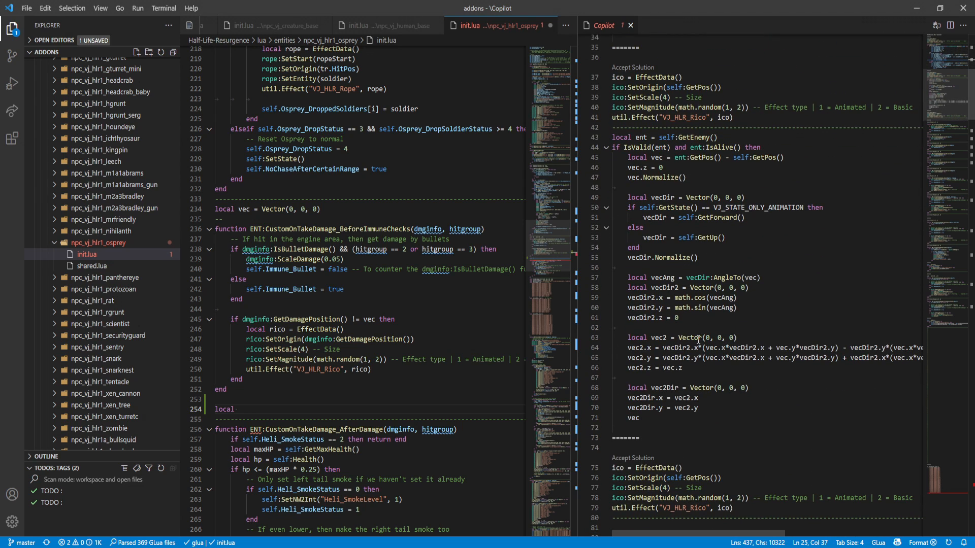
{"action": "scroll", "coordinate": [707, 290], "scroll_direction": "down", "scroll_amount": 4}
{"action": "scroll", "coordinate": [707, 286], "scroll_direction": "down", "scroll_amount": 4}
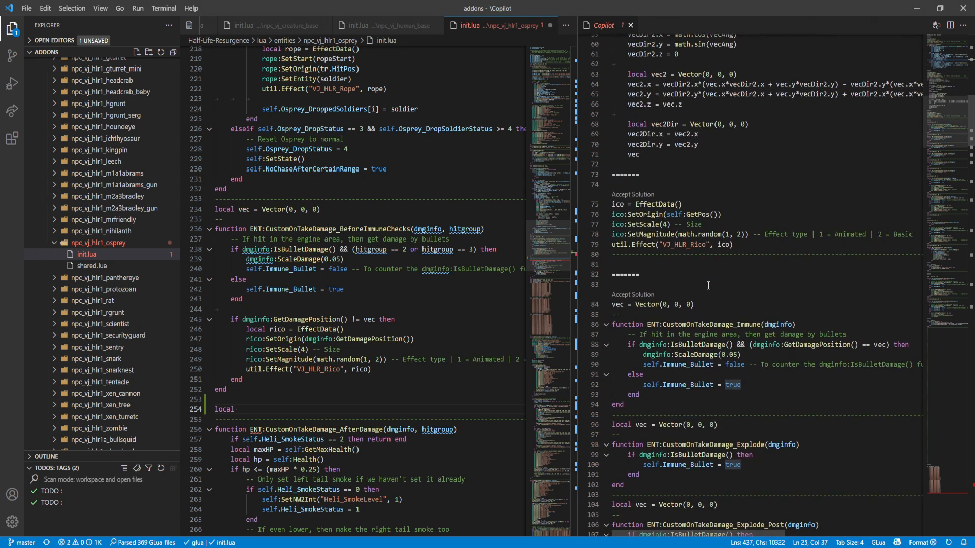
{"action": "scroll", "coordinate": [707, 285], "scroll_direction": "down", "scroll_amount": 2}
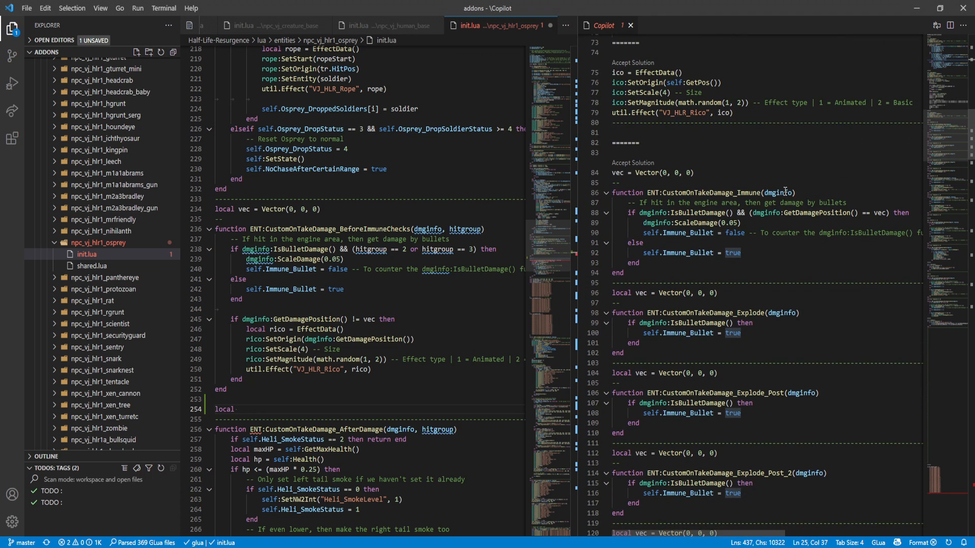
{"action": "scroll", "coordinate": [762, 221], "scroll_direction": "down", "scroll_amount": 1}
Read the CustomOnTakeDamage_Immune solution, its engine-area comment and bullet-immunity assignment
{"action": "left_click_drag", "start_coordinate": [640, 256], "coordinate": [844, 256]}
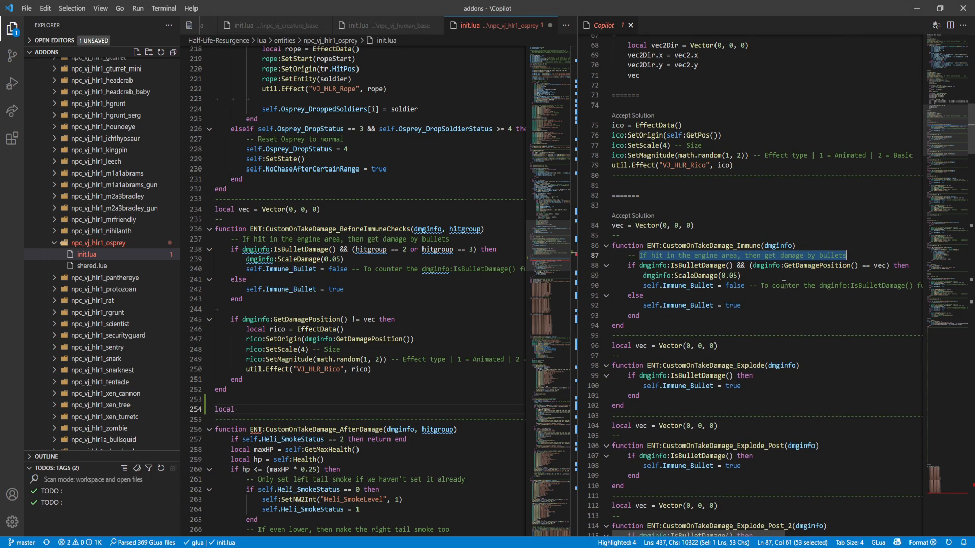
{"action": "left_click_drag", "start_coordinate": [743, 284], "coordinate": [945, 284]}
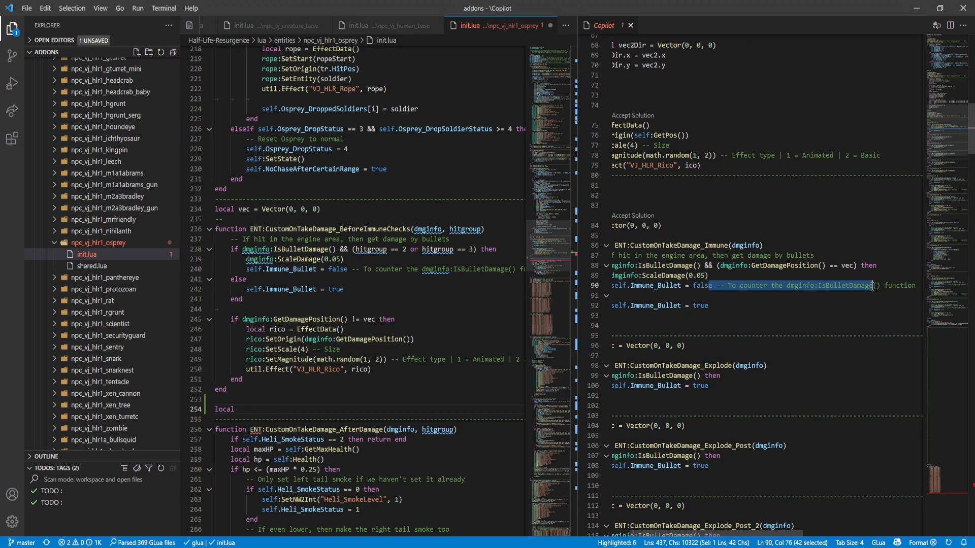
{"action": "left_click_drag", "start_coordinate": [946, 284], "coordinate": [602, 288]}
{"action": "left_click_drag", "start_coordinate": [624, 325], "coordinate": [598, 240]}
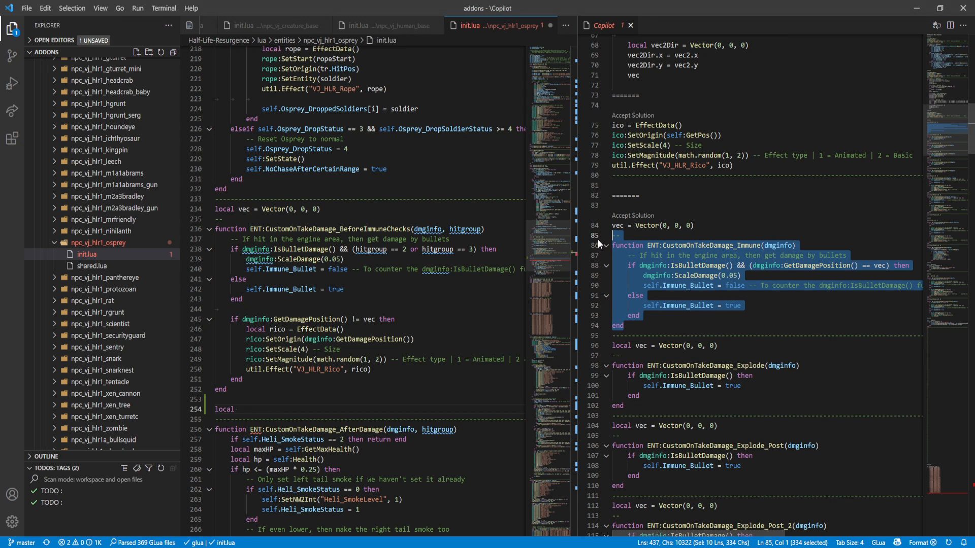
{"action": "scroll", "coordinate": [774, 257], "scroll_direction": "down", "scroll_amount": 2}
{"action": "scroll", "coordinate": [775, 257], "scroll_direction": "down", "scroll_amount": 2}
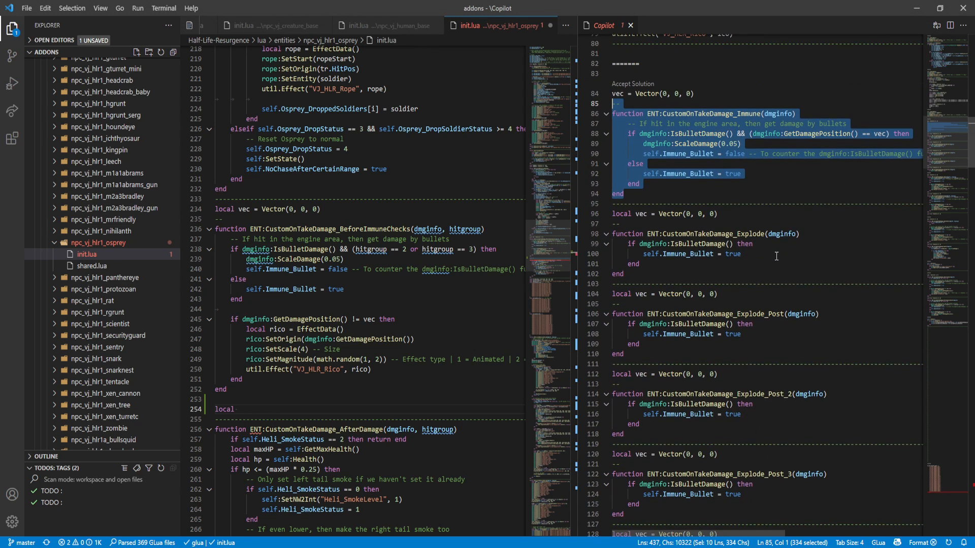
{"action": "left_click", "coordinate": [746, 269]}
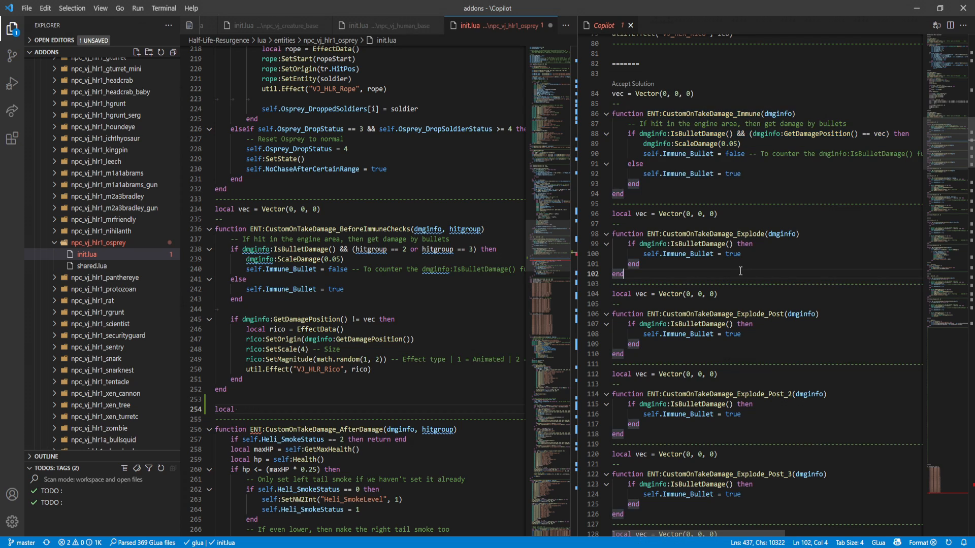
Skim the Explode solutions' Immune_Bullet line and Explode_Post_3/4 functions, then return to the local line
{"action": "left_click", "coordinate": [785, 234]}
{"action": "left_click_drag", "start_coordinate": [674, 253], "coordinate": [737, 254]}
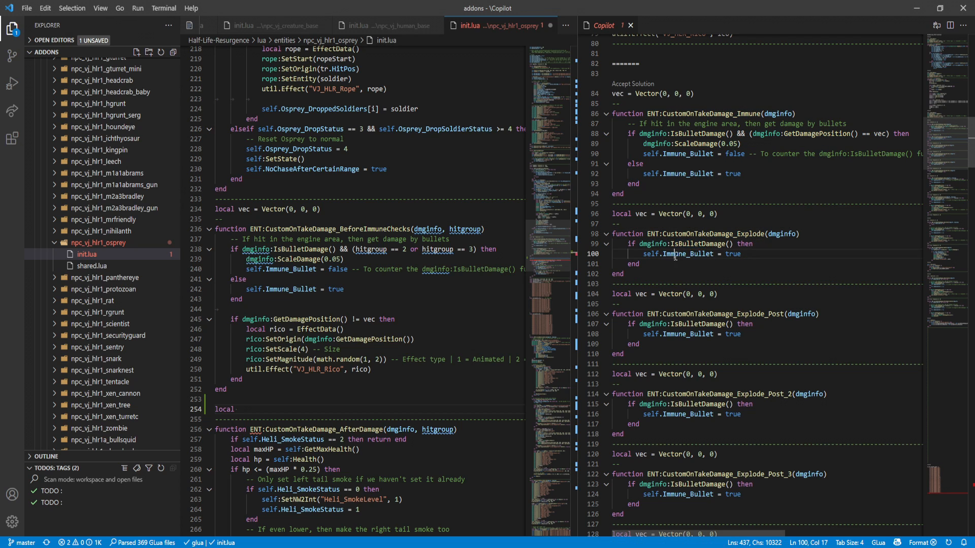
{"action": "left_click", "coordinate": [798, 243]}
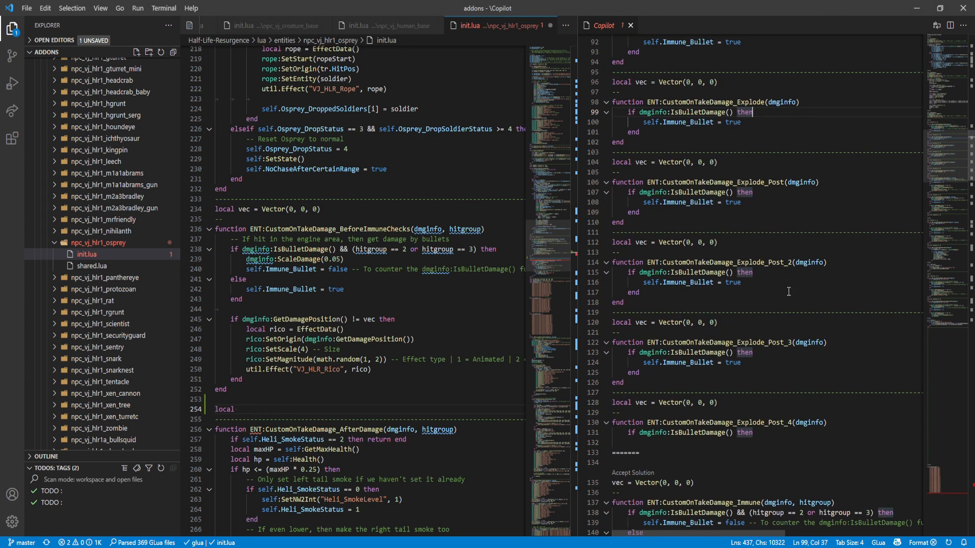
{"action": "left_click_drag", "start_coordinate": [754, 433], "coordinate": [751, 292]}
{"action": "scroll", "coordinate": [751, 271], "scroll_direction": "down", "scroll_amount": 5}
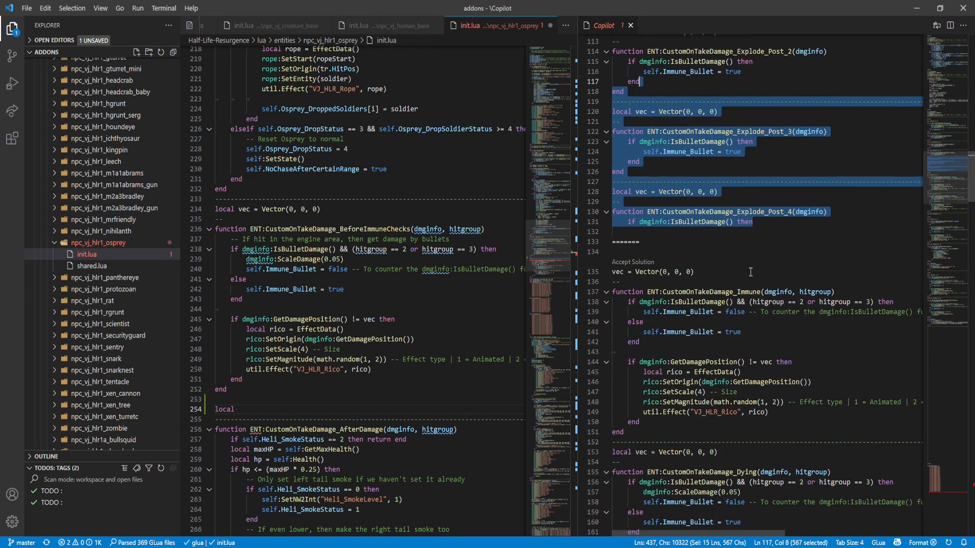
{"action": "scroll", "coordinate": [751, 272], "scroll_direction": "up", "scroll_amount": 3}
{"action": "left_click", "coordinate": [263, 409]}
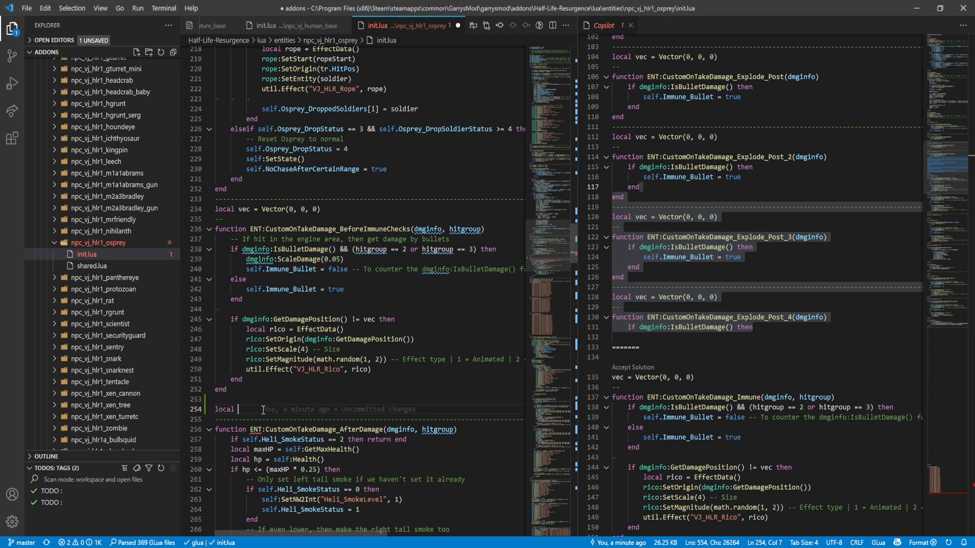
{"action": "type", "text": "vec1"}
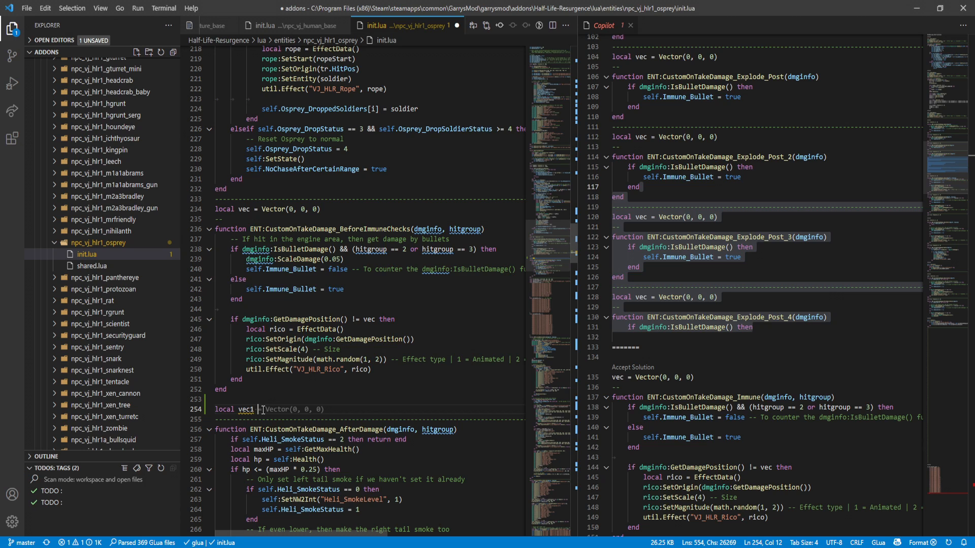
{"action": "mouse_move", "coordinate": [293, 409]}
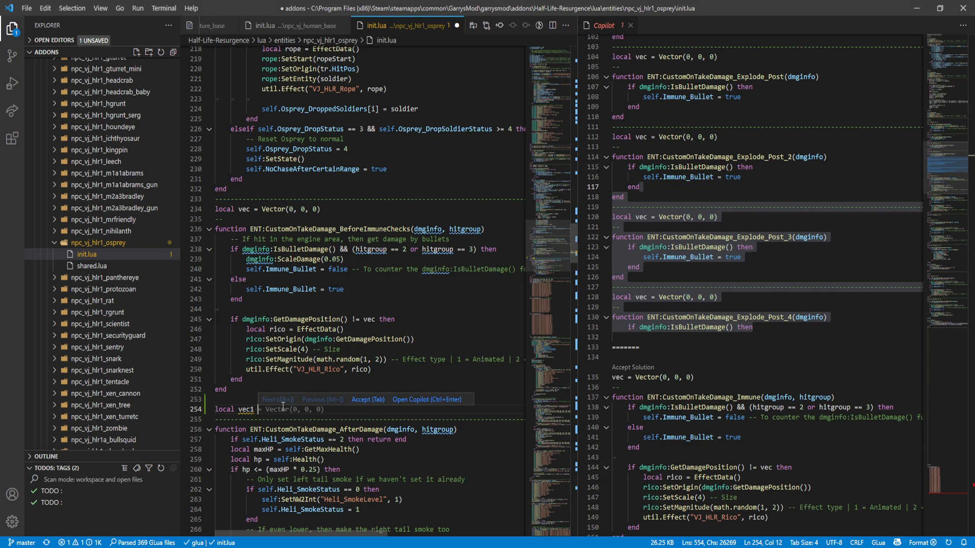
{"action": "key", "text": "ctrl+Return"}
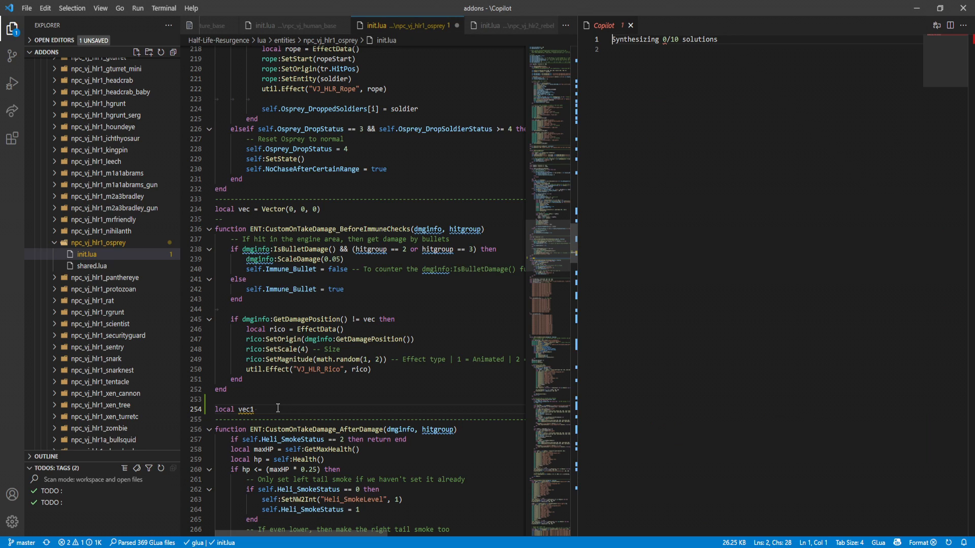
{"action": "left_click", "coordinate": [257, 410]}
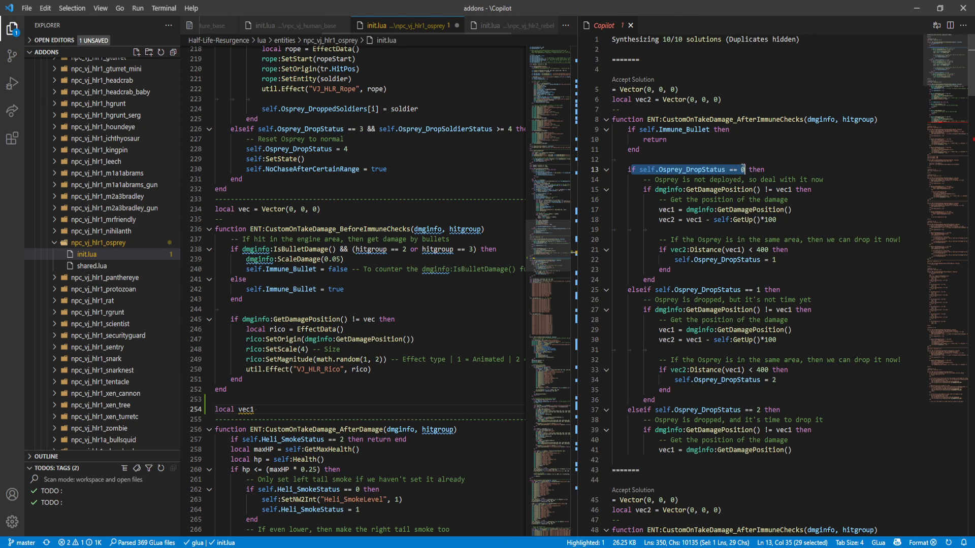
{"action": "left_click_drag", "start_coordinate": [639, 169], "coordinate": [747, 169]}
{"action": "left_click", "coordinate": [732, 180]}
{"action": "left_click_drag", "start_coordinate": [687, 189], "coordinate": [798, 190]}
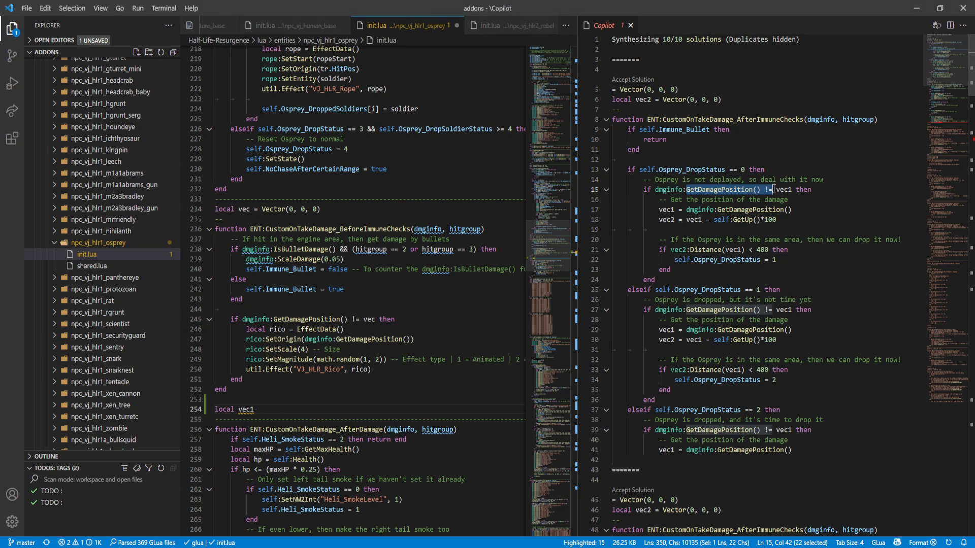
{"action": "left_click", "coordinate": [798, 190]}
{"action": "left_click", "coordinate": [735, 210]}
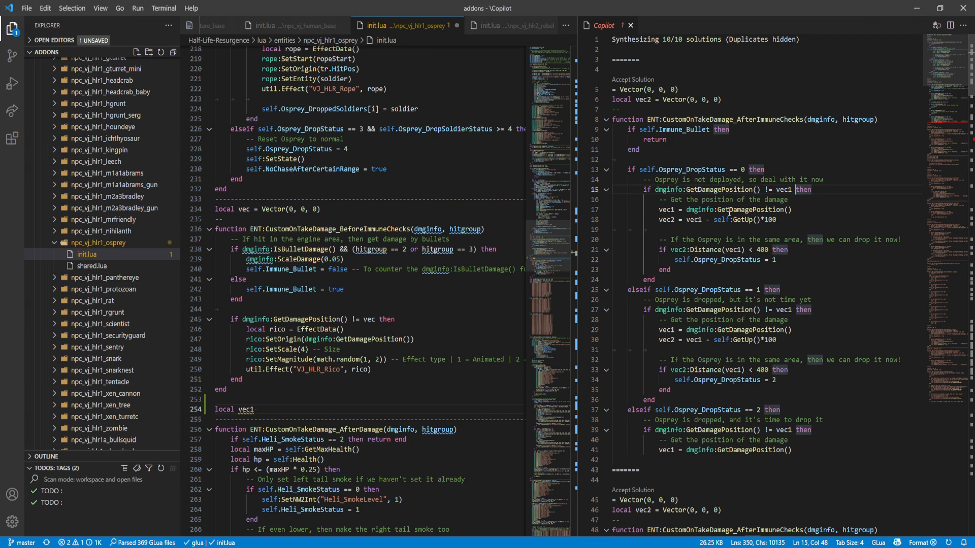
{"action": "left_click", "coordinate": [685, 209]}
{"action": "left_click_drag", "start_coordinate": [684, 209], "coordinate": [791, 210]}
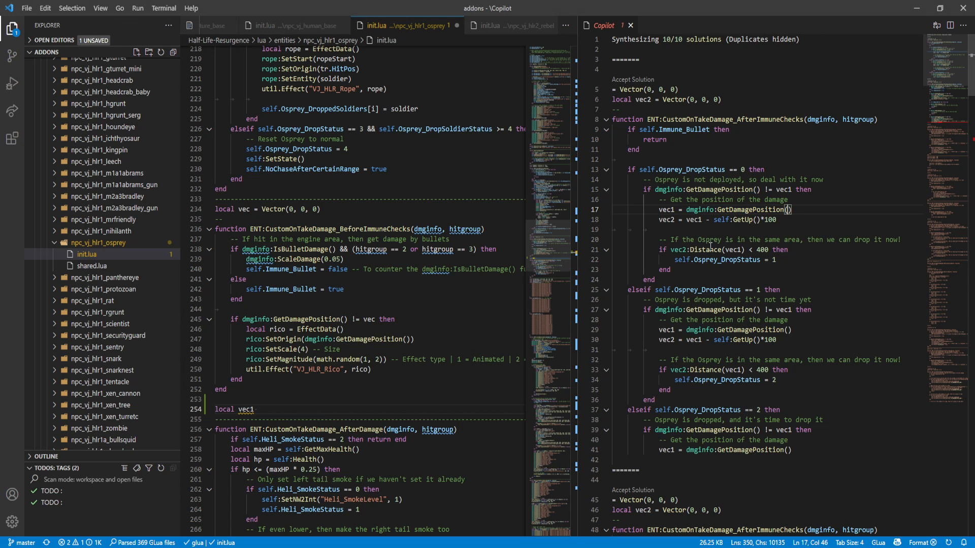
{"action": "left_click_drag", "start_coordinate": [713, 240], "coordinate": [824, 240]}
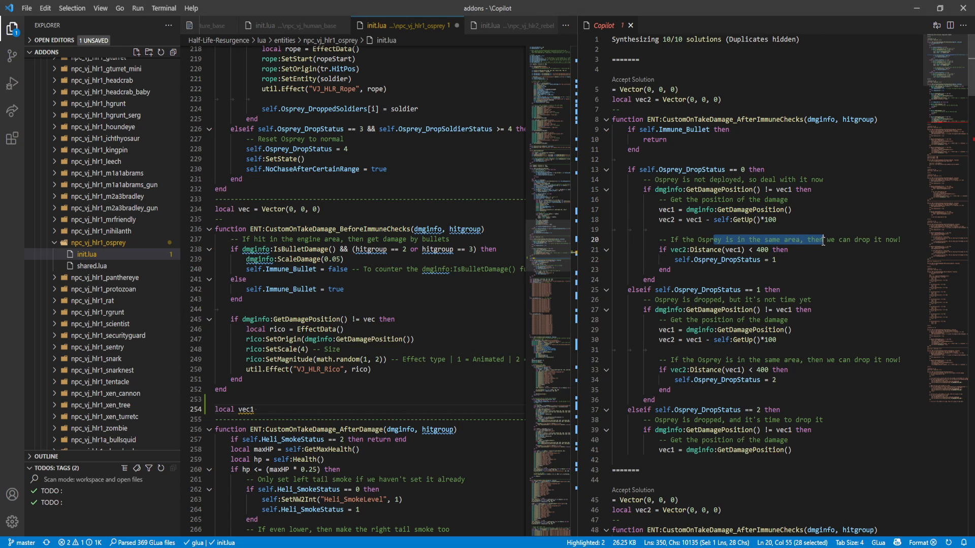
{"action": "left_click", "coordinate": [720, 279]}
{"action": "left_click_drag", "start_coordinate": [708, 279], "coordinate": [632, 169]}
{"action": "left_click", "coordinate": [808, 210]}
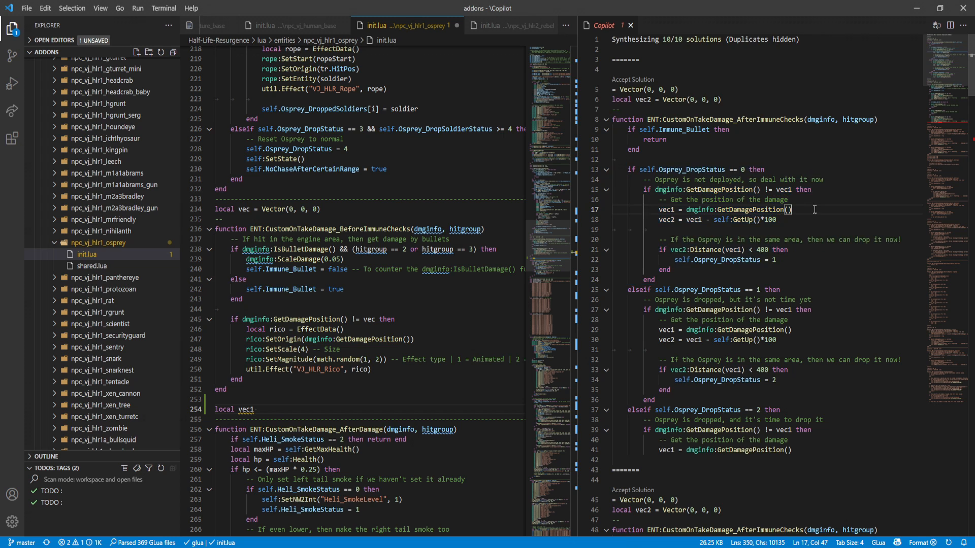
{"action": "scroll", "coordinate": [811, 205], "scroll_direction": "down", "scroll_amount": 6}
{"action": "scroll", "coordinate": [811, 202], "scroll_direction": "up", "scroll_amount": 6}
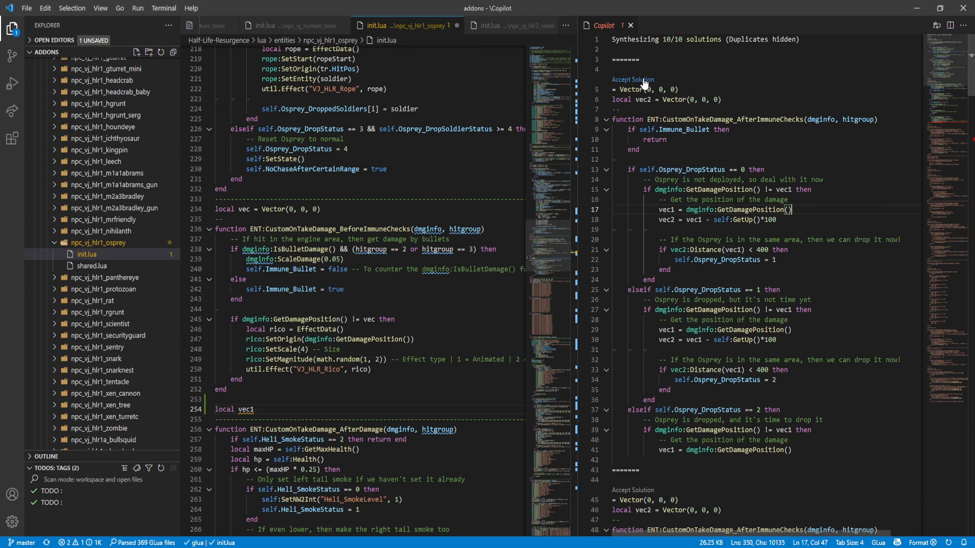
{"action": "scroll", "coordinate": [366, 305], "scroll_direction": "down", "scroll_amount": 6}
{"action": "scroll", "coordinate": [366, 305], "scroll_direction": "down", "scroll_amount": 2}
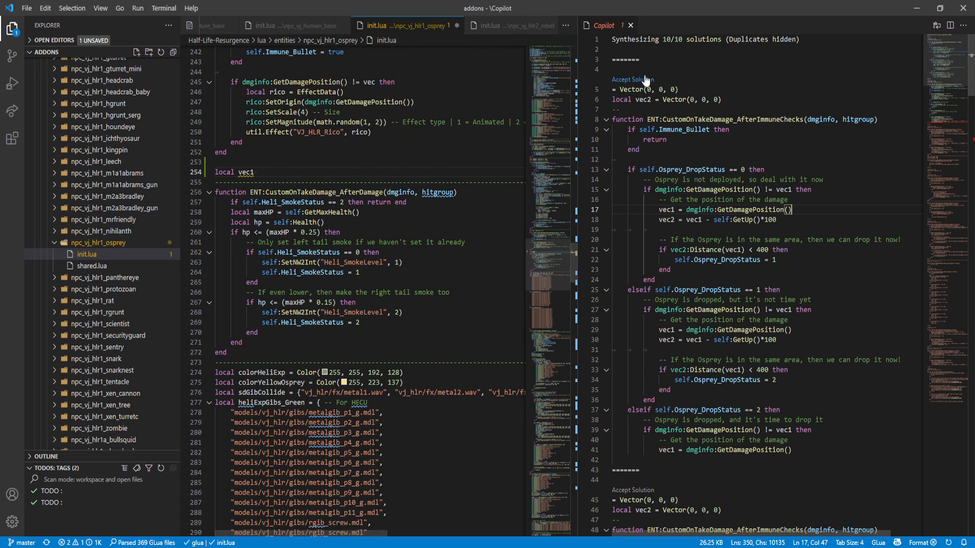
Accept the first Copilot solution, then delete its inserted function on lines 257–290, keeping vec1 and vec2
{"action": "left_click", "coordinate": [632, 79]}
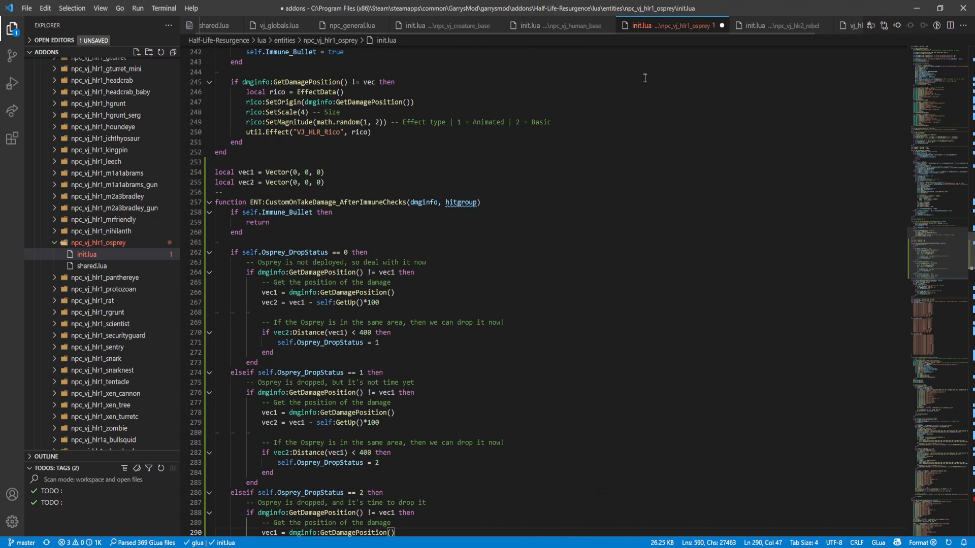
{"action": "scroll", "coordinate": [417, 240], "scroll_direction": "down", "scroll_amount": 6}
{"action": "scroll", "coordinate": [396, 267], "scroll_direction": "up", "scroll_amount": 5}
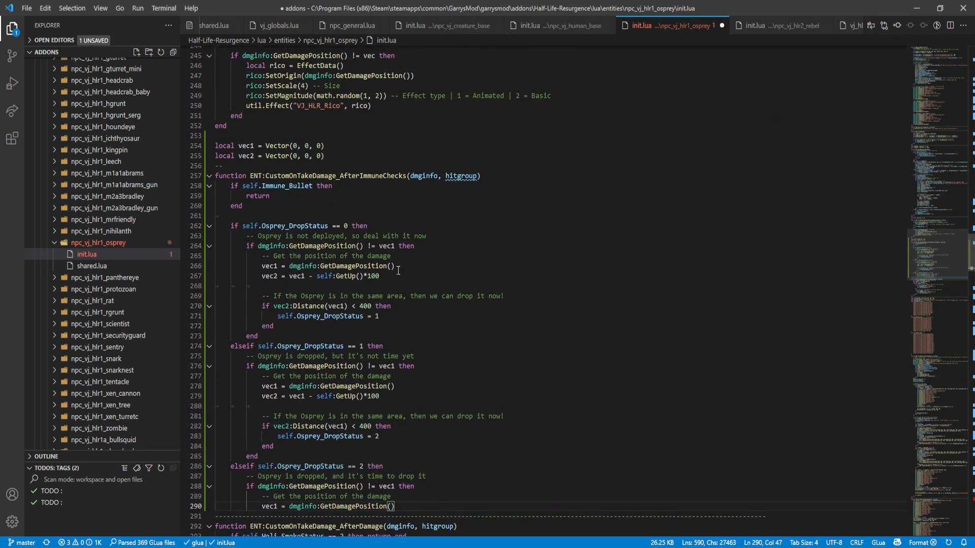
{"action": "left_click_drag", "start_coordinate": [401, 508], "coordinate": [187, 176]}
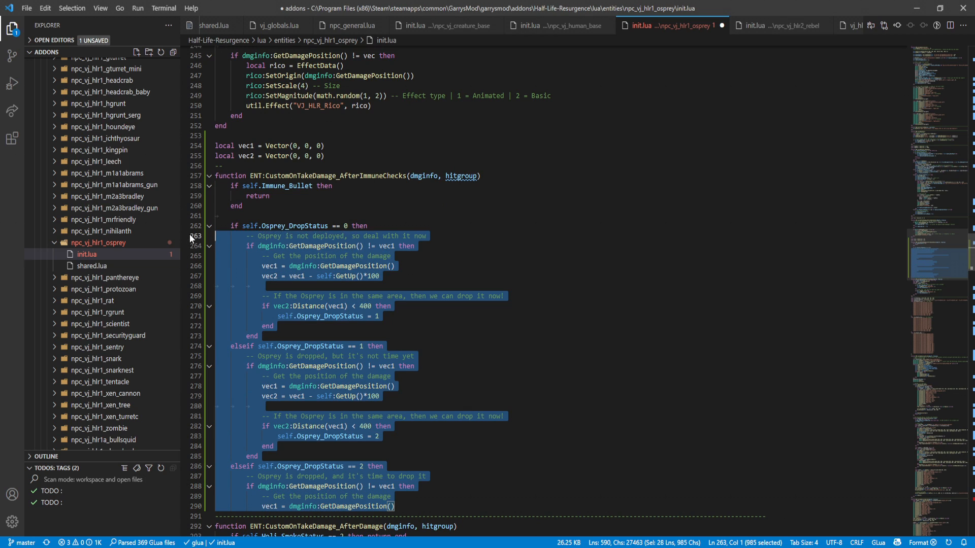
{"action": "key", "text": "BackSpace"}
{"action": "key", "text": "BackSpace"}
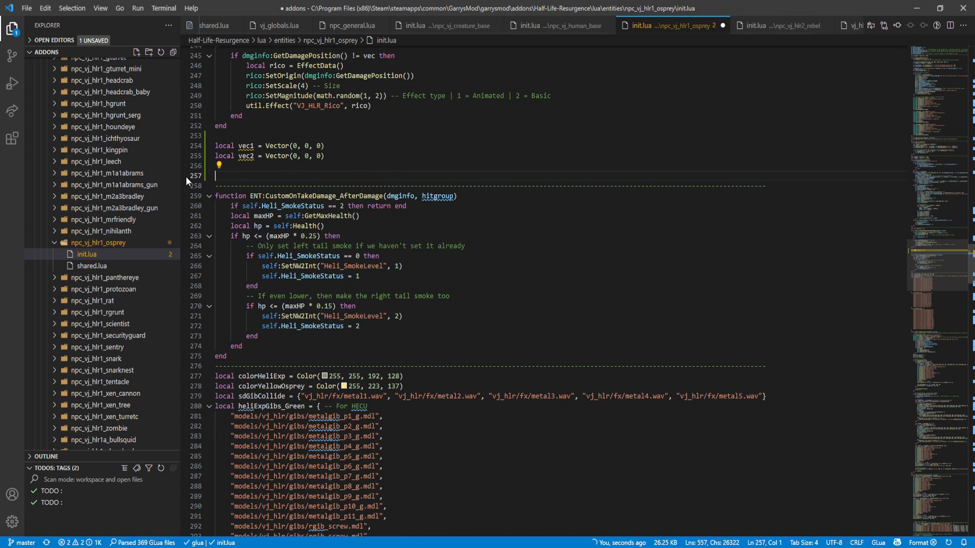
{"action": "type", "text": "--"}
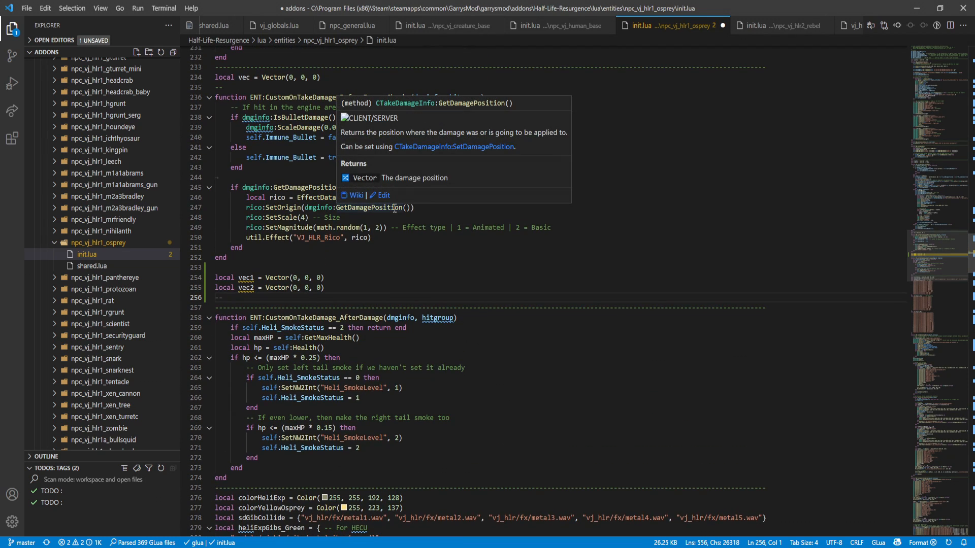
{"action": "type", "text": "local"}
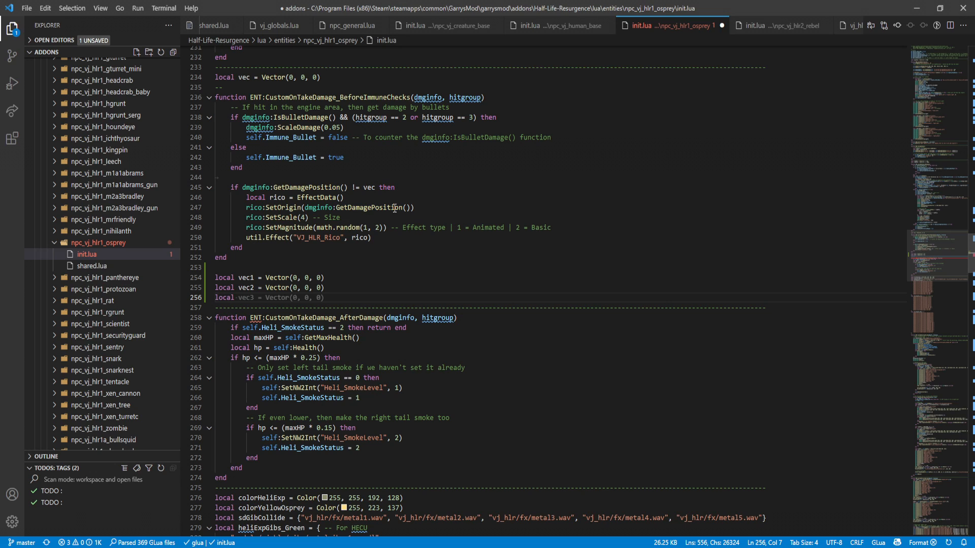
Accept the vec3 declaration and set vec1, vec2, vec3 z values to 10, 20 and 30
{"action": "key", "text": "Tab"}
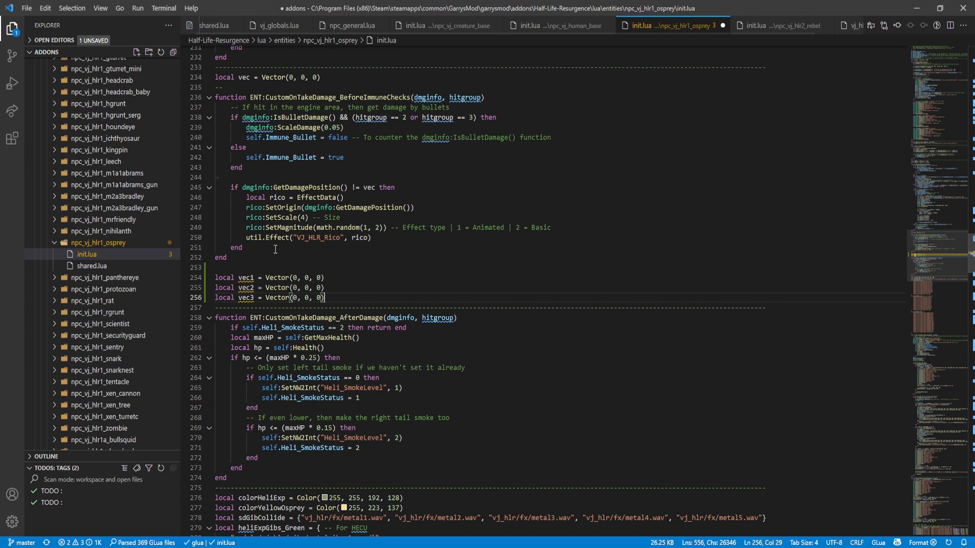
{"action": "left_click", "coordinate": [250, 277]}
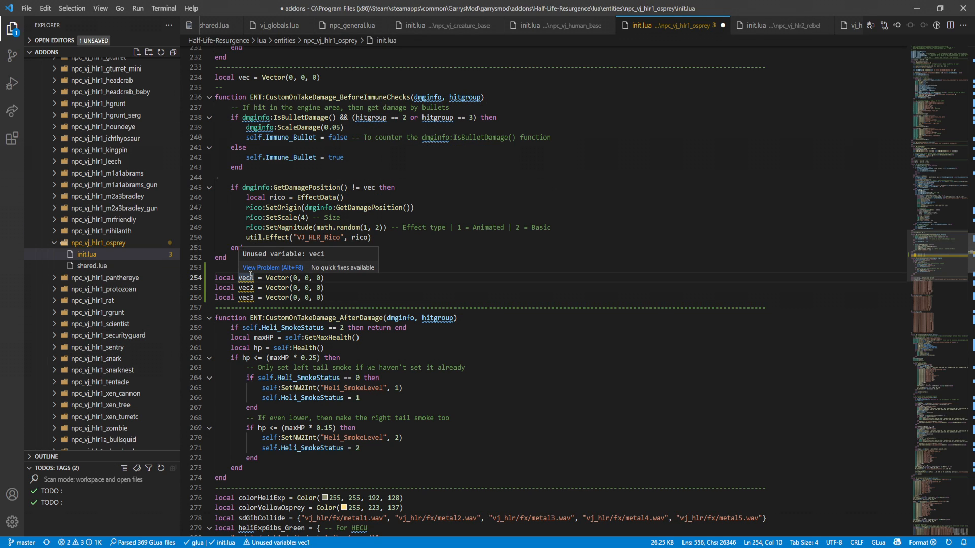
{"action": "left_click_drag", "start_coordinate": [250, 278], "coordinate": [254, 297]}
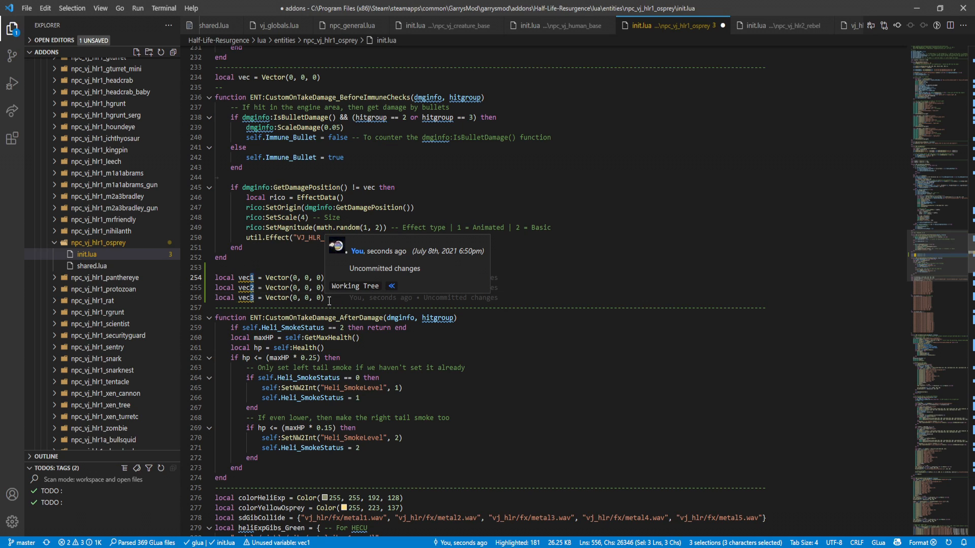
{"action": "left_click", "coordinate": [329, 298]}
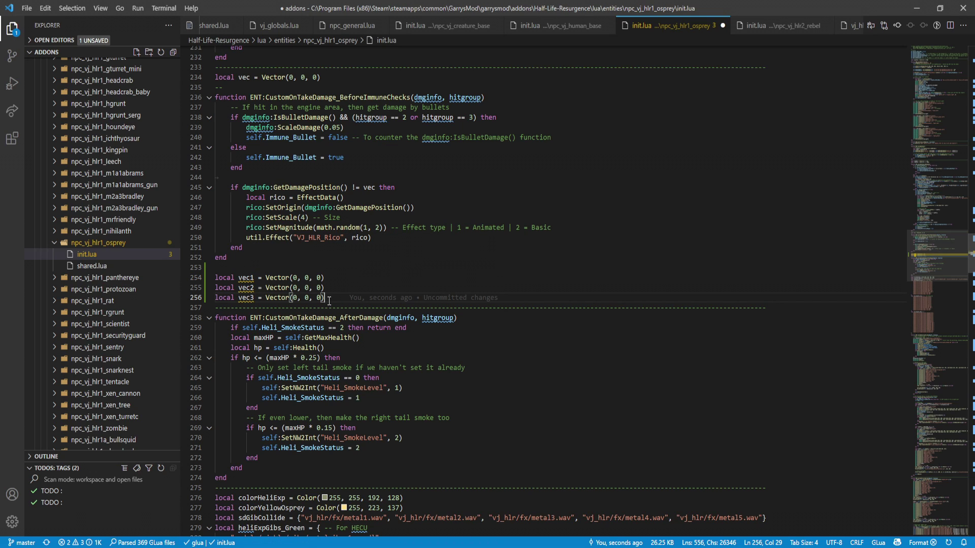
{"action": "double_click", "coordinate": [320, 277]}
{"action": "type", "text": "1"}
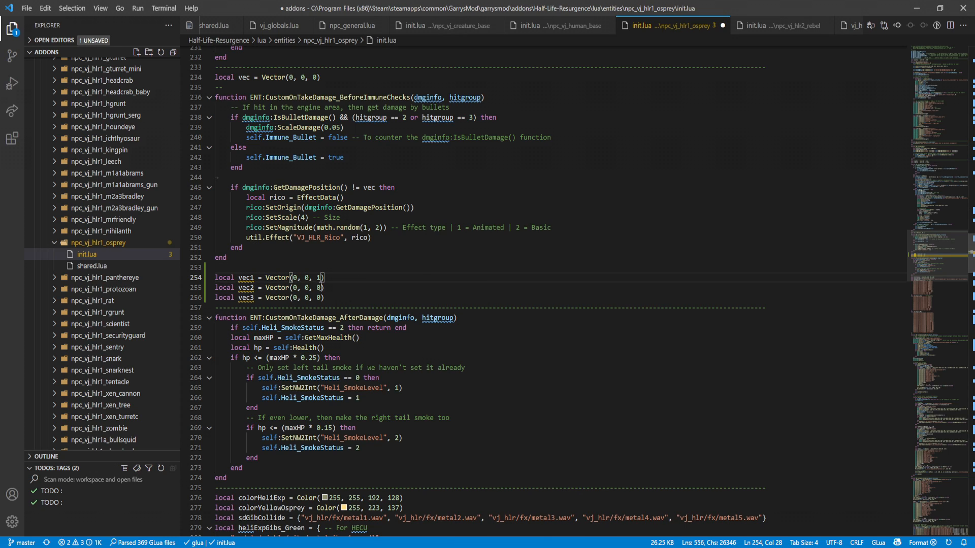
{"action": "key", "text": "shift+Left"}
{"action": "type", "text": "10"}
{"action": "left_click", "coordinate": [317, 288]}
{"action": "type", "text": "2"}
{"action": "left_click", "coordinate": [317, 297]}
{"action": "type", "text": "3"}
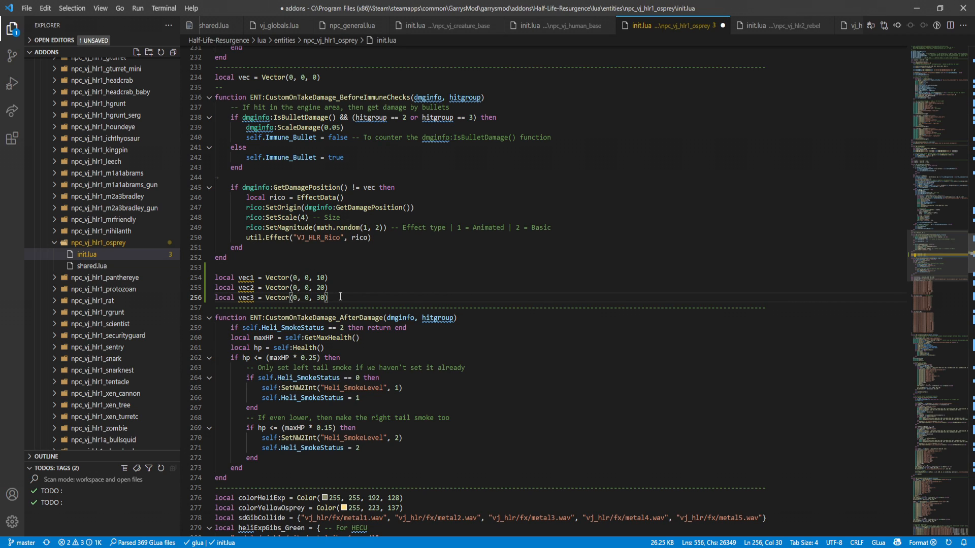
Add a local vec4 line, accepting Copilot's Vector(0, 0, 40) declaration
{"action": "key", "text": "Return"}
{"action": "type", "text": "l"}
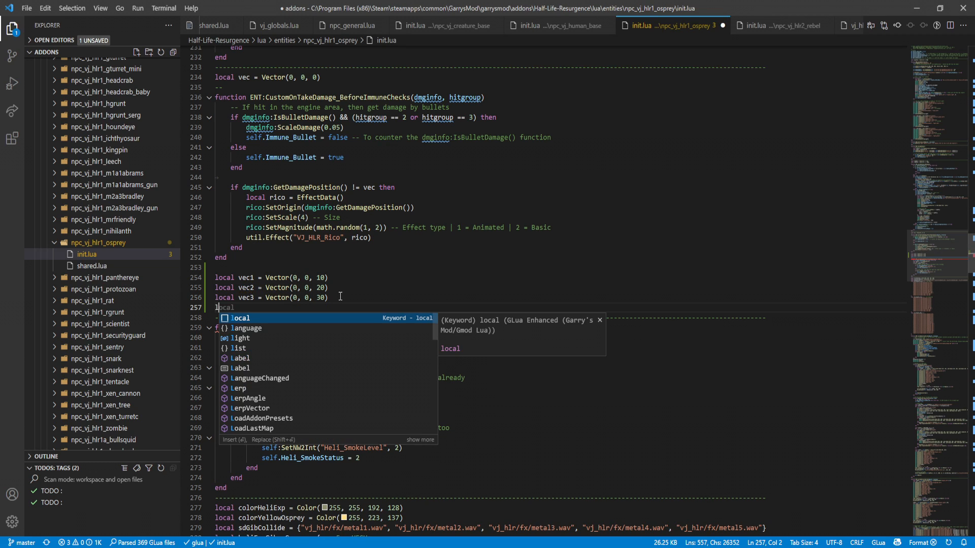
{"action": "type", "text": "ocal"}
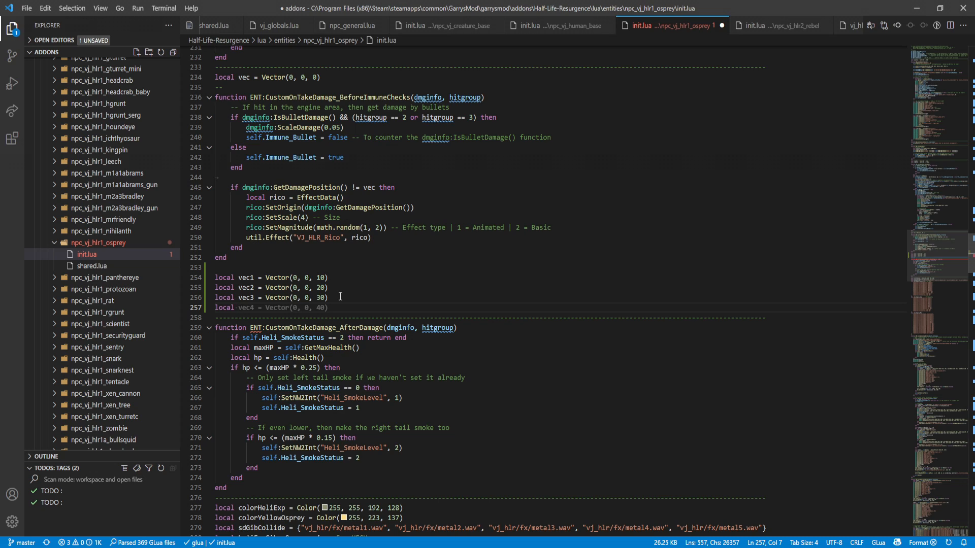
{"action": "key", "text": "Tab"}
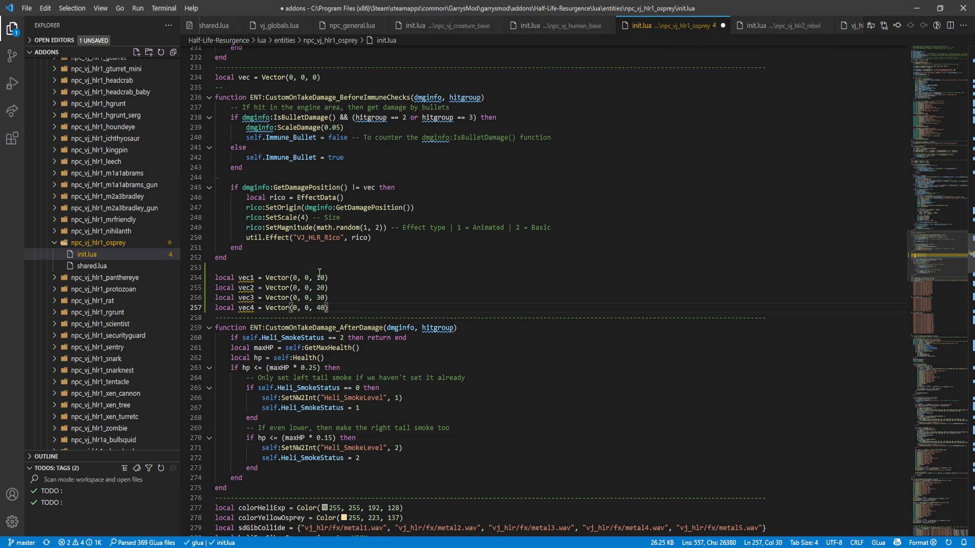
{"action": "left_click_drag", "start_coordinate": [317, 277], "coordinate": [324, 309]}
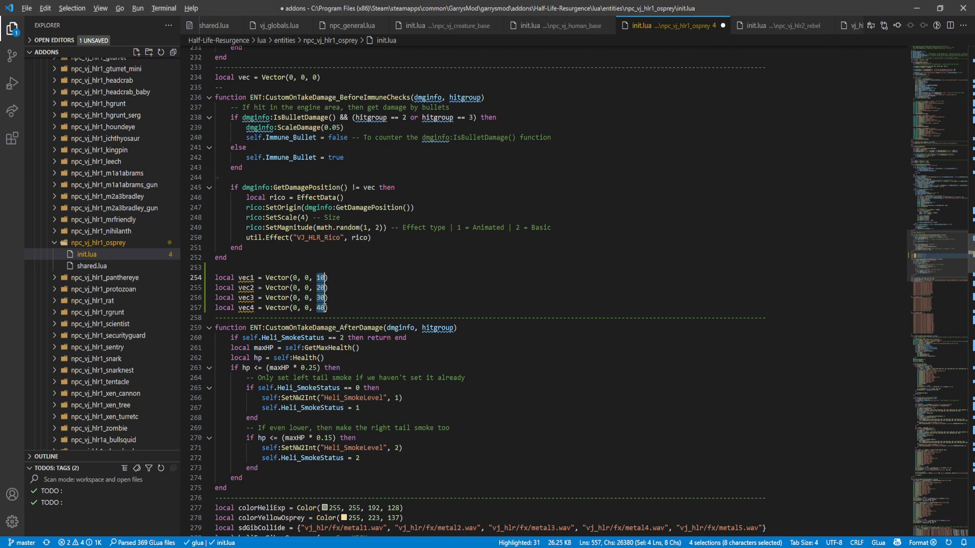
{"action": "left_click", "coordinate": [344, 308]}
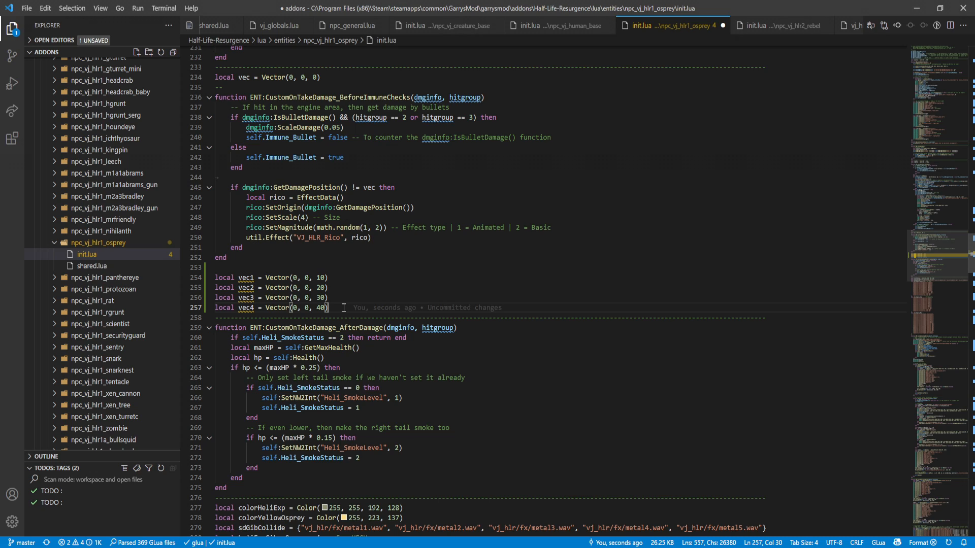
{"action": "mouse_move", "coordinate": [327, 308]}
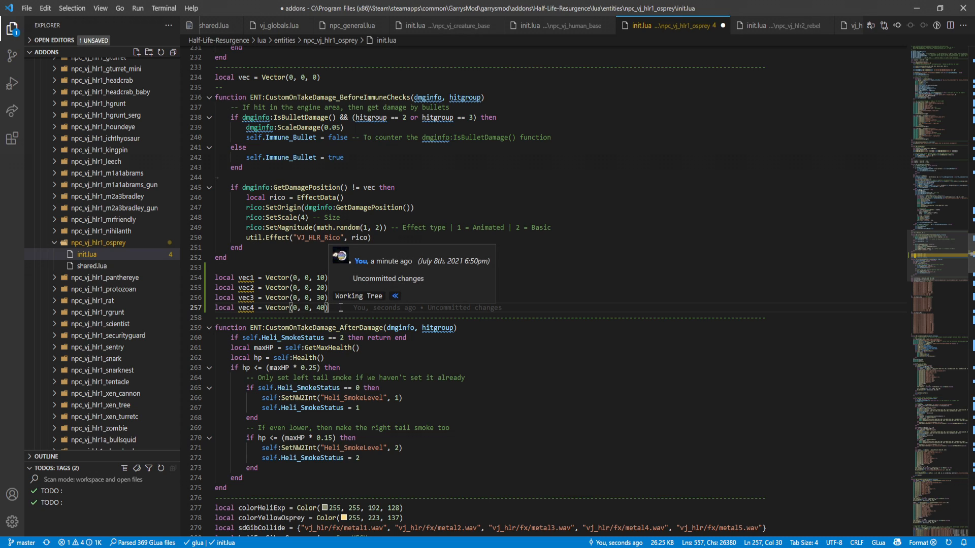
Bring up the Select Language Mode picker from the GLua status-bar indicator
{"action": "left_click", "coordinate": [878, 543]}
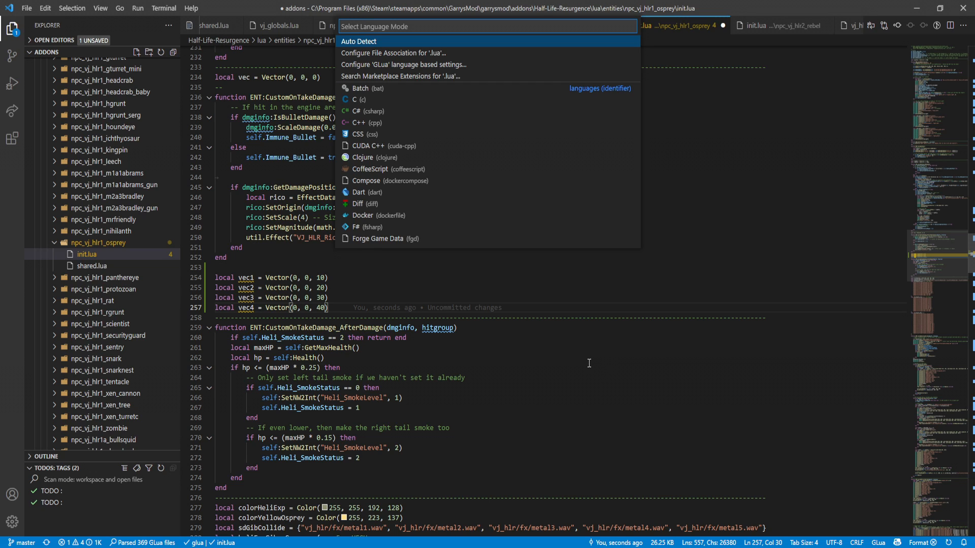
{"action": "type", "text": "lua"}
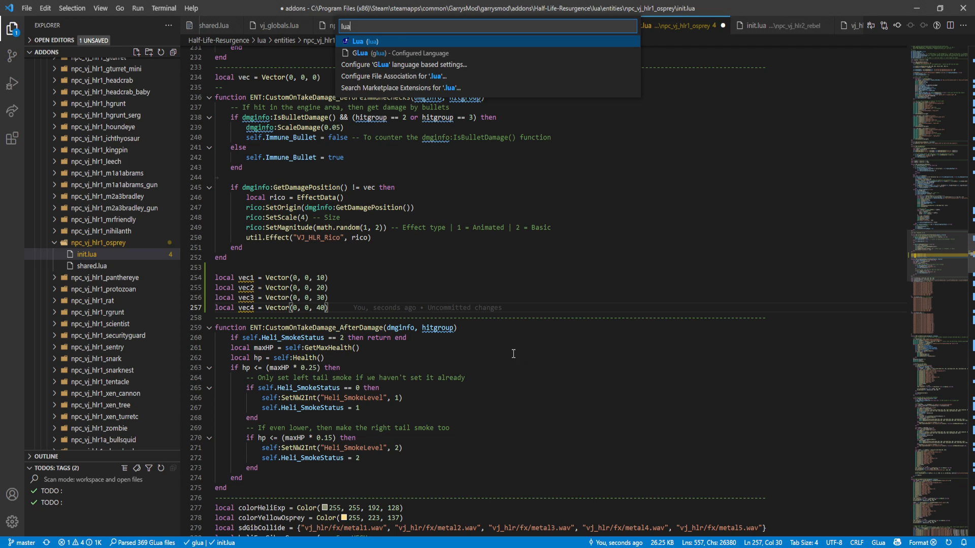
{"action": "left_click", "coordinate": [342, 308]}
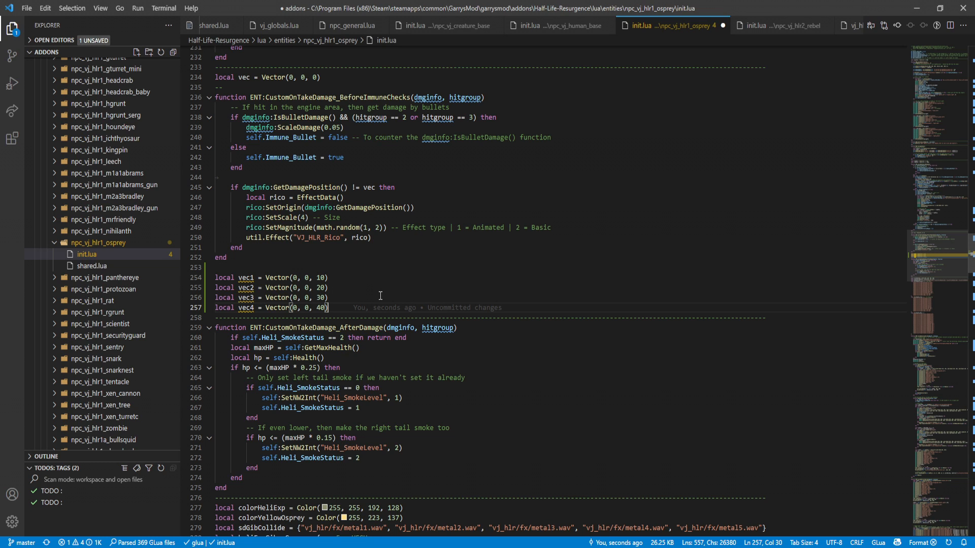
{"action": "scroll", "coordinate": [396, 279], "scroll_direction": "up", "scroll_amount": 3}
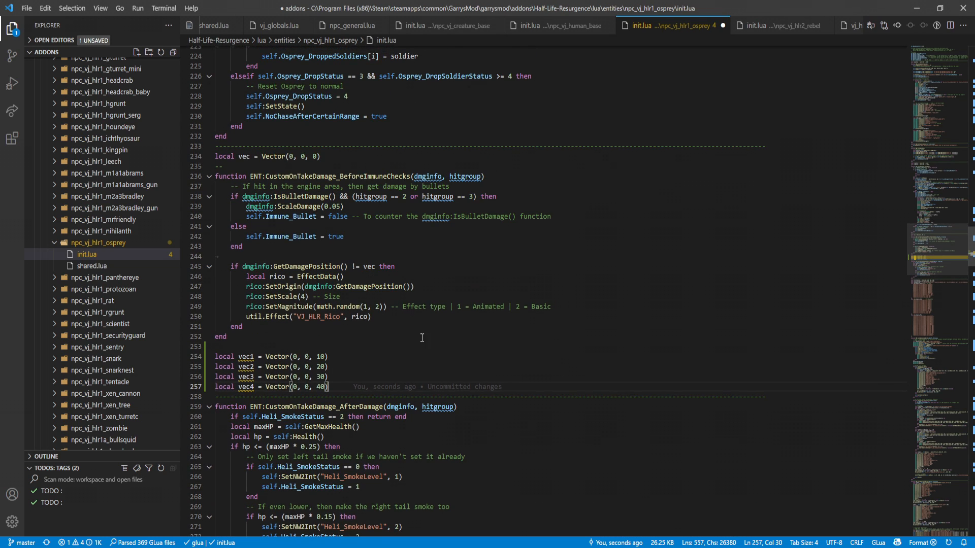
{"action": "key", "text": "ctrl+z"}
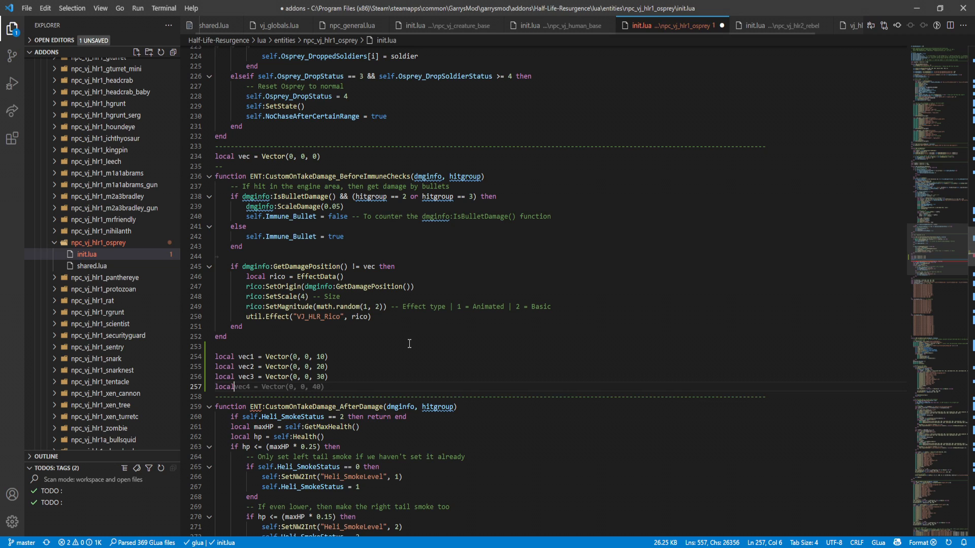
{"action": "key", "text": "ctrl+z"}
{"action": "key", "text": "ctrl+z"}
{"action": "key", "text": "ctrl+z"}
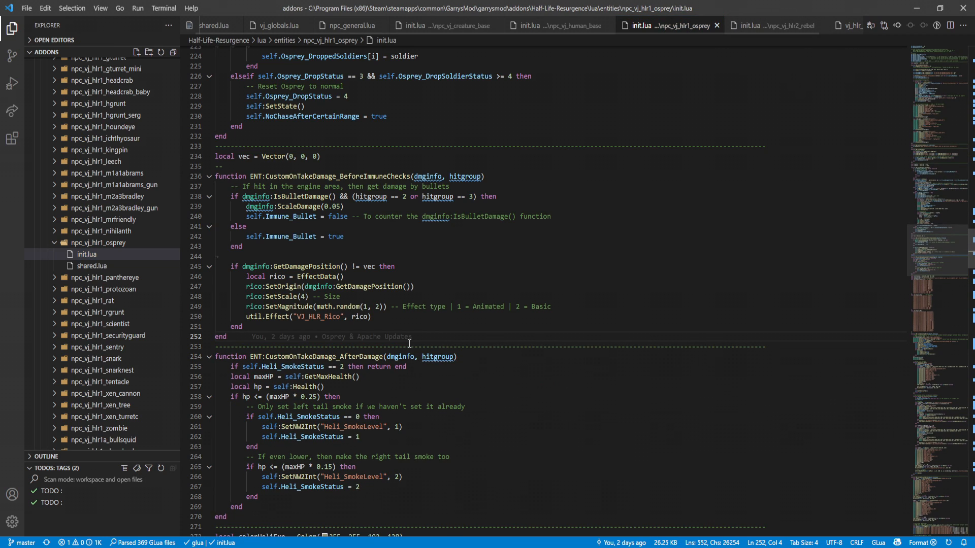
{"action": "left_click", "coordinate": [252, 246]}
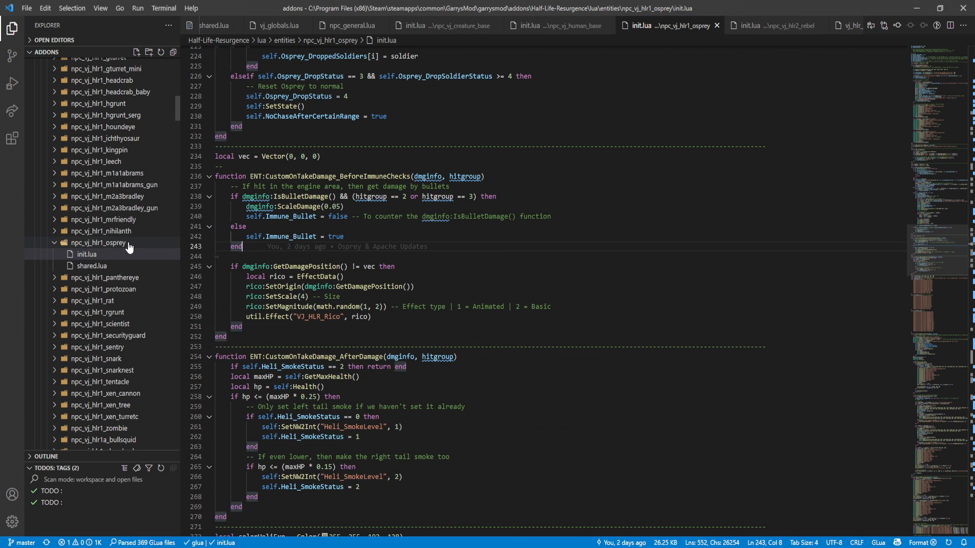
{"action": "scroll", "coordinate": [128, 246], "scroll_direction": "up", "scroll_amount": 4}
{"action": "scroll", "coordinate": [129, 245], "scroll_direction": "up", "scroll_amount": 3}
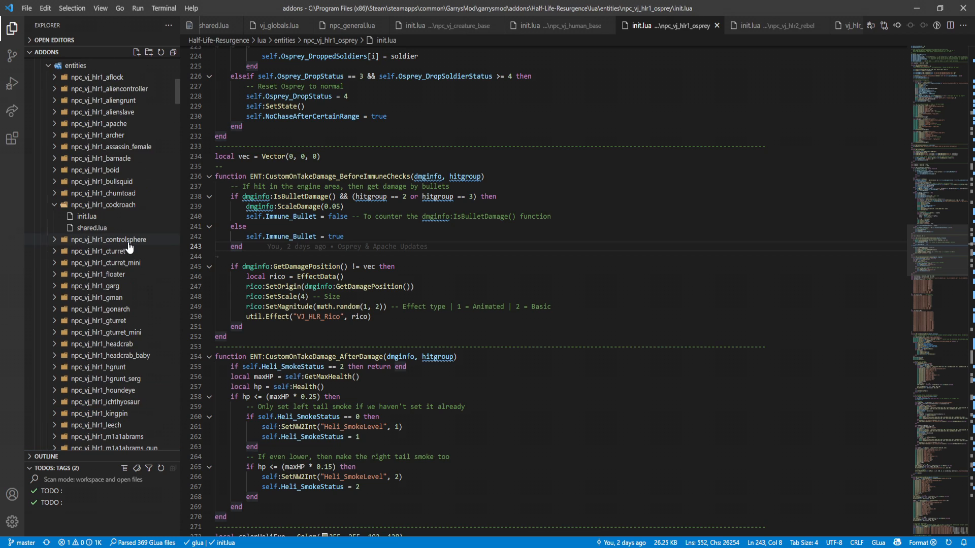
{"action": "scroll", "coordinate": [128, 246], "scroll_direction": "up", "scroll_amount": 3}
{"action": "scroll", "coordinate": [128, 246], "scroll_direction": "up", "scroll_amount": 2}
{"action": "right_click", "coordinate": [121, 222]}
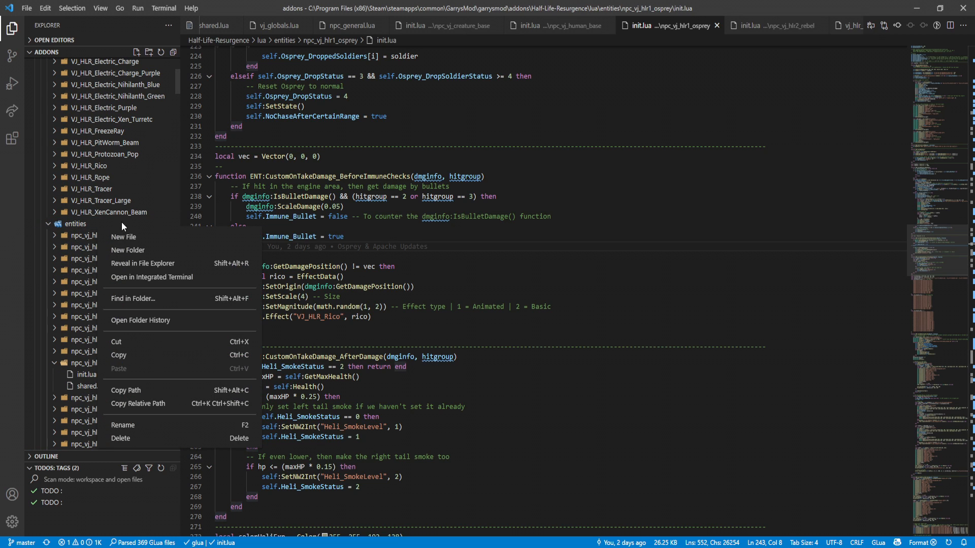
{"action": "left_click", "coordinate": [154, 302]}
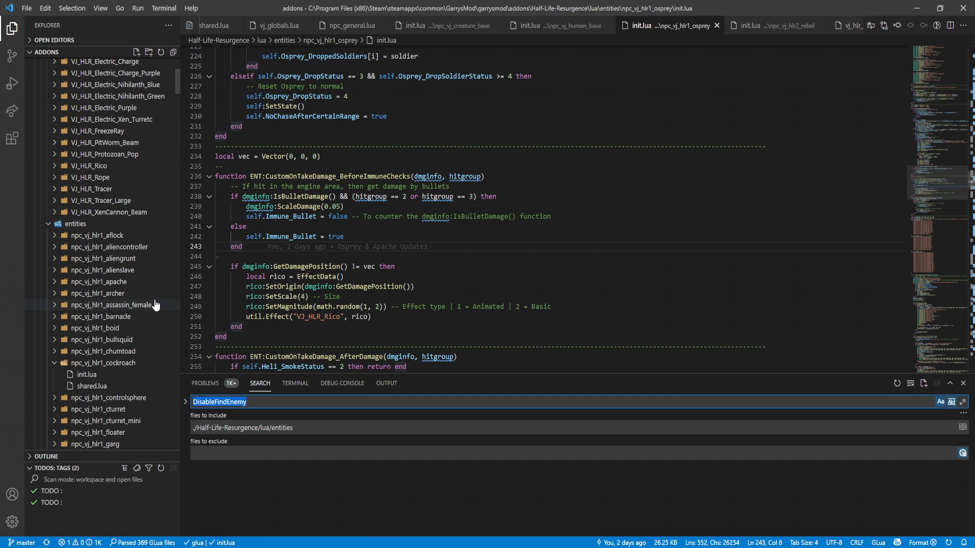
{"action": "left_click", "coordinate": [963, 383]}
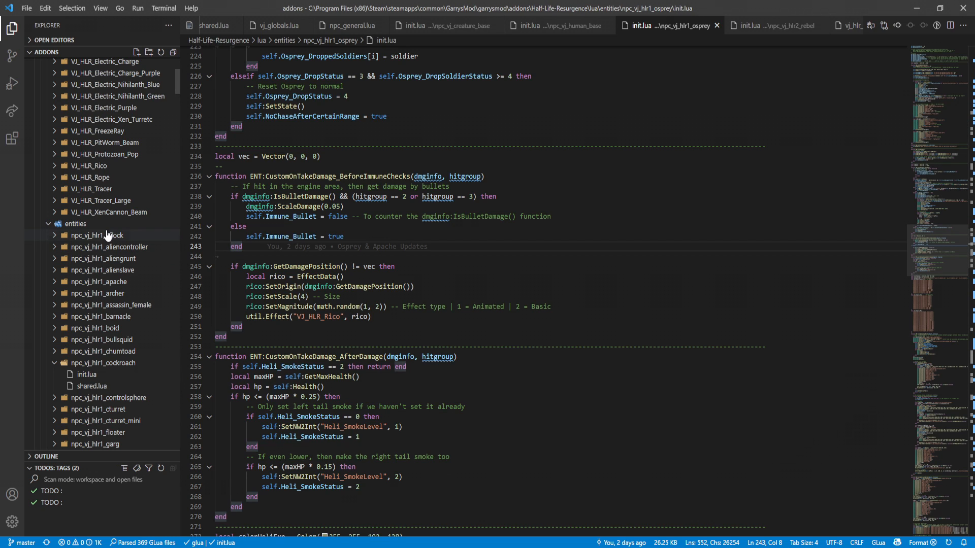
Create a new npc_github folder under entities
{"action": "right_click", "coordinate": [92, 227]}
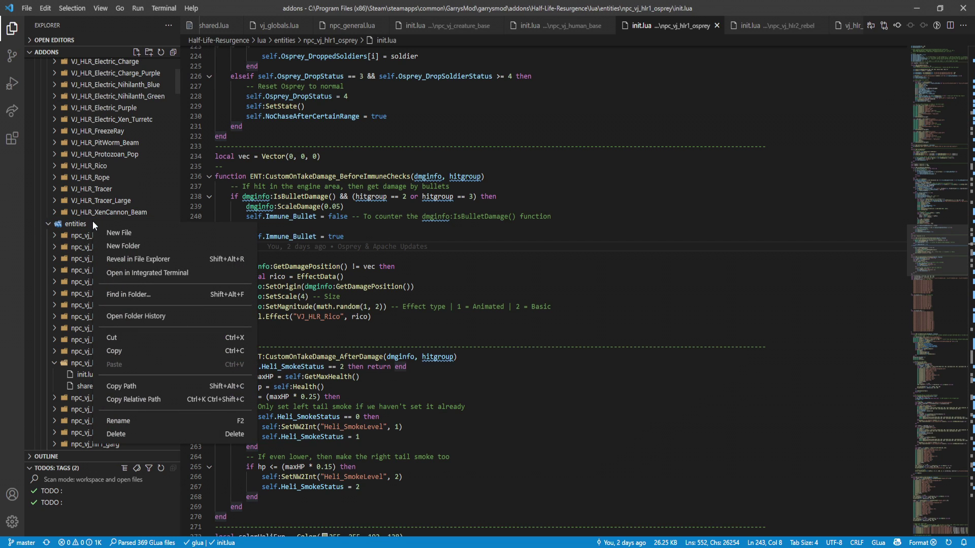
{"action": "left_click", "coordinate": [133, 248]}
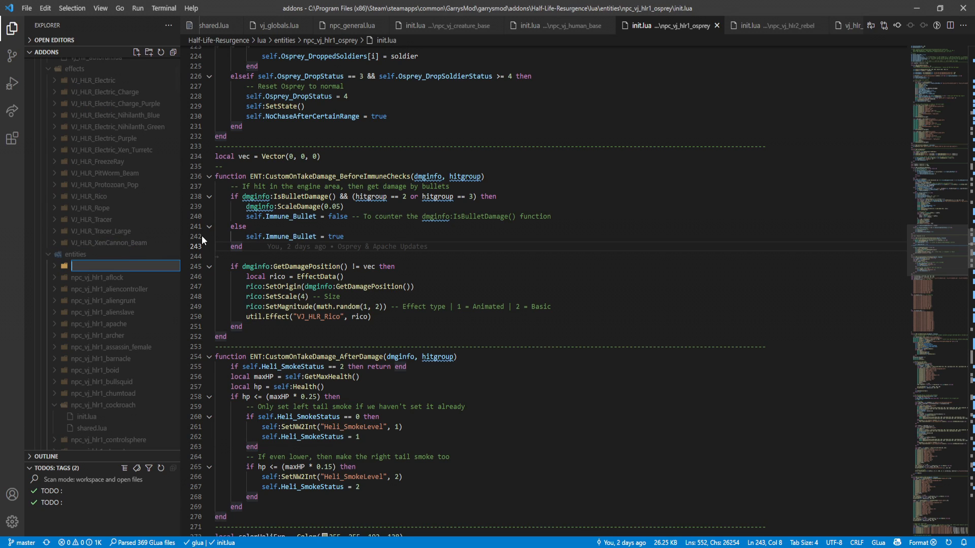
{"action": "type", "text": "npc_"}
{"action": "type", "text": "github"}
{"action": "key", "text": "Return"}
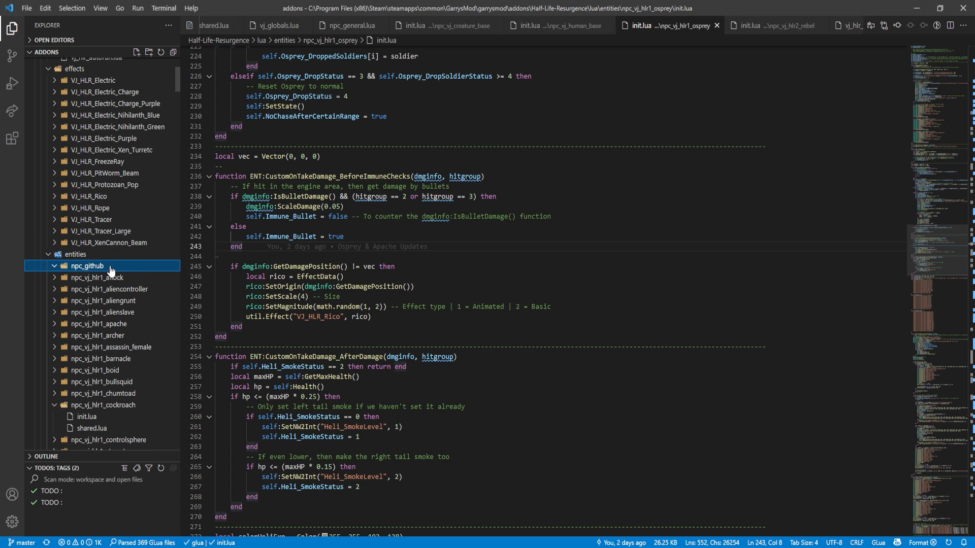
Create an empty init.lua inside npc_github and have it open for editing
{"action": "right_click", "coordinate": [110, 270]}
{"action": "left_click", "coordinate": [161, 284]}
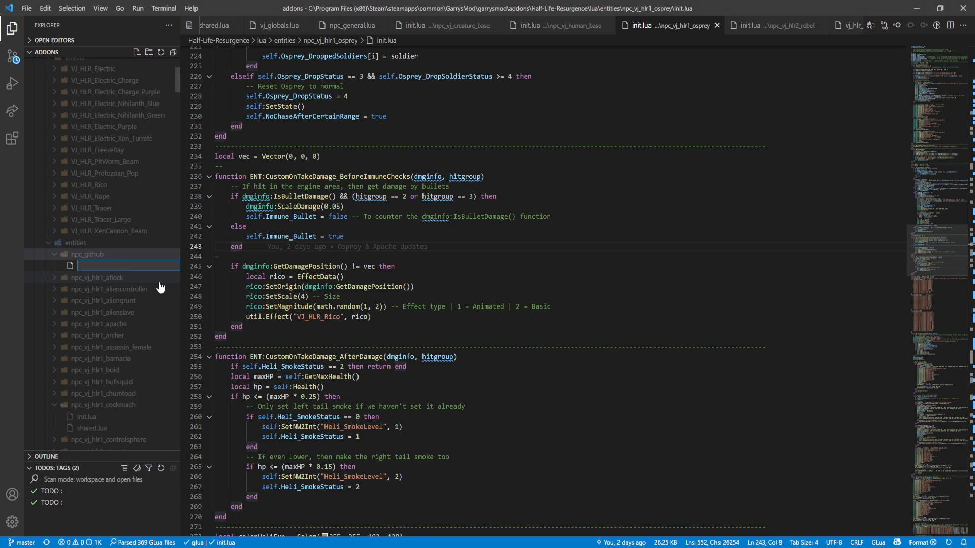
{"action": "type", "text": "ini"}
{"action": "type", "text": "t.lua"}
{"action": "key", "text": "Return"}
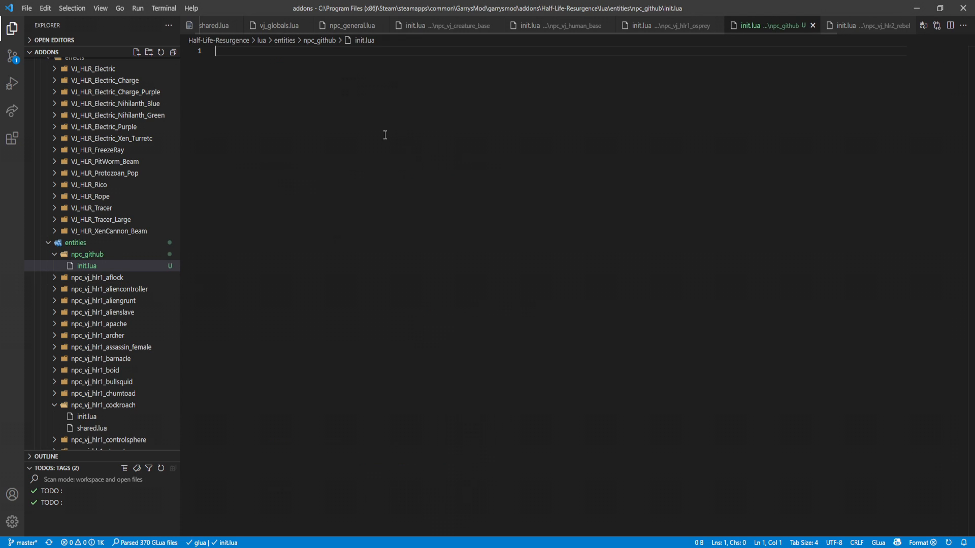
Request Copilot solutions for the empty init.lua, skim them and return focus to the file
{"action": "key", "text": "ctrl+Return"}
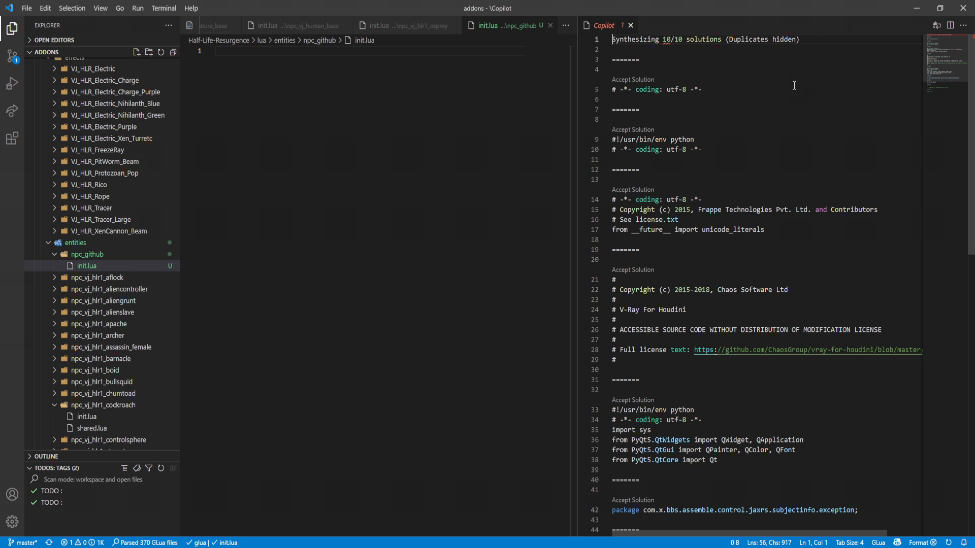
{"action": "left_click_drag", "start_coordinate": [944, 55], "coordinate": [947, 56]}
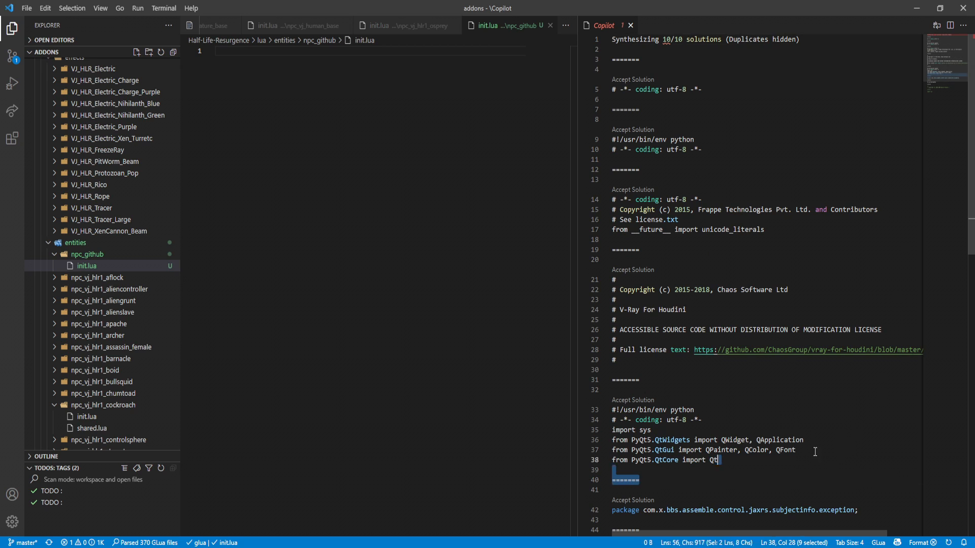
{"action": "left_click_drag", "start_coordinate": [842, 465], "coordinate": [770, 89]}
{"action": "left_click", "coordinate": [780, 89]}
{"action": "left_click", "coordinate": [493, 81]}
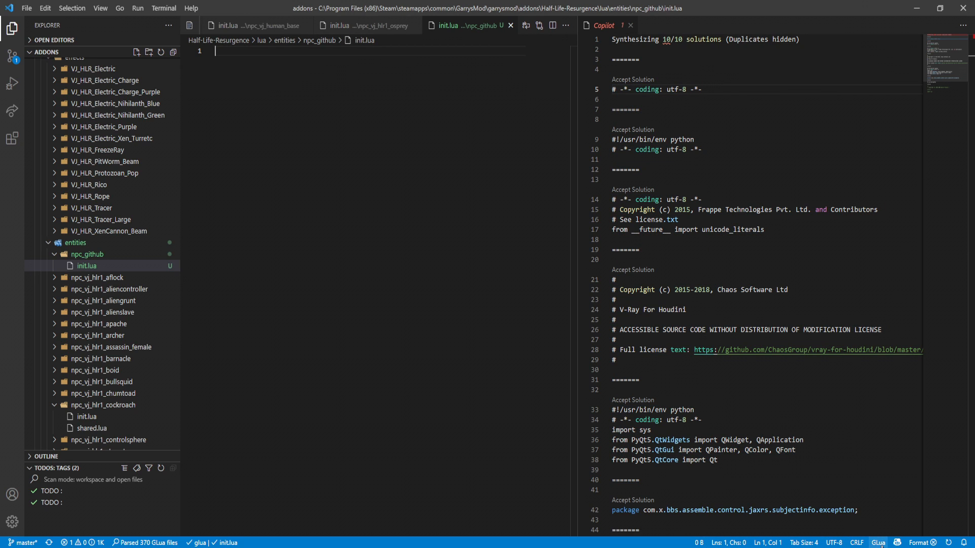
Switch init.lua's language from GLua to Lua and regenerate the Copilot solutions
{"action": "left_click", "coordinate": [878, 543]}
{"action": "type", "text": "lua"}
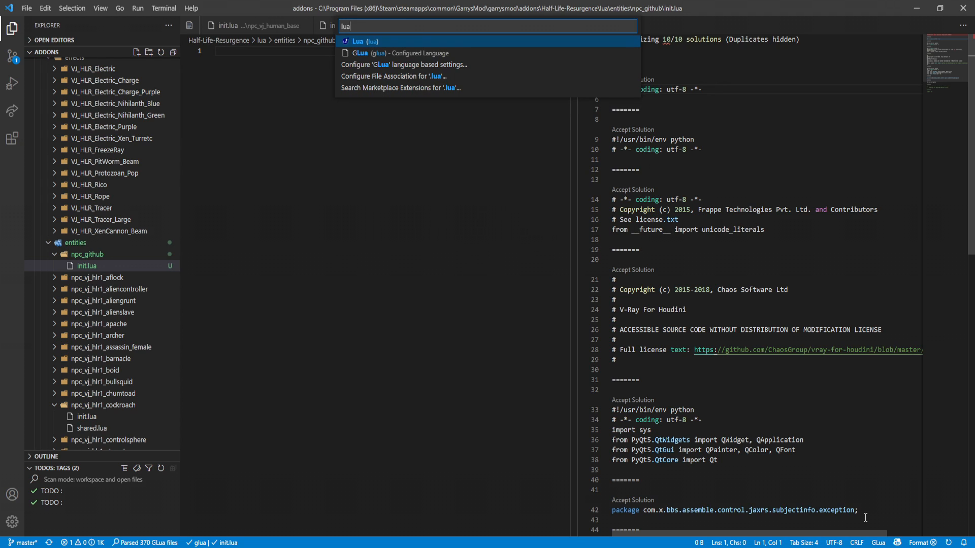
{"action": "key", "text": "Return"}
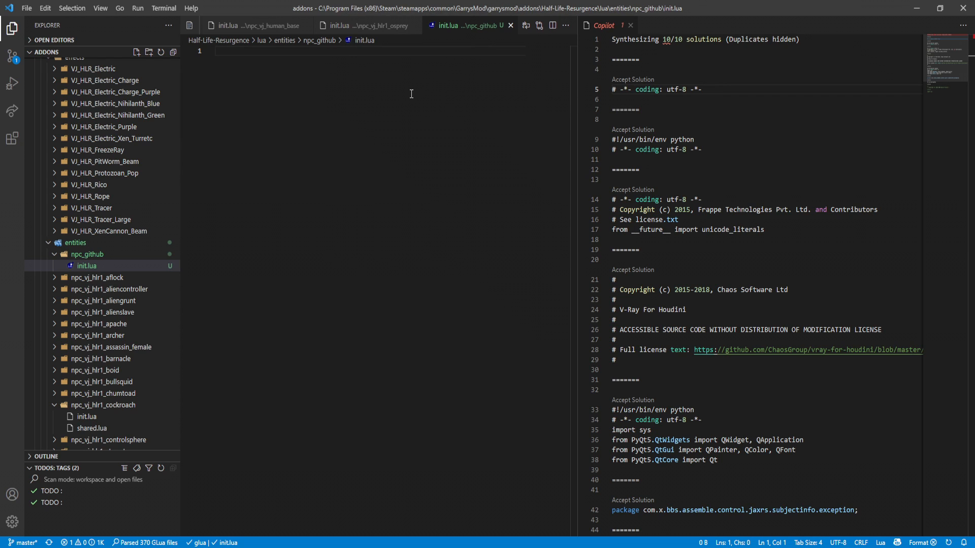
{"action": "key", "text": "ctrl+Return"}
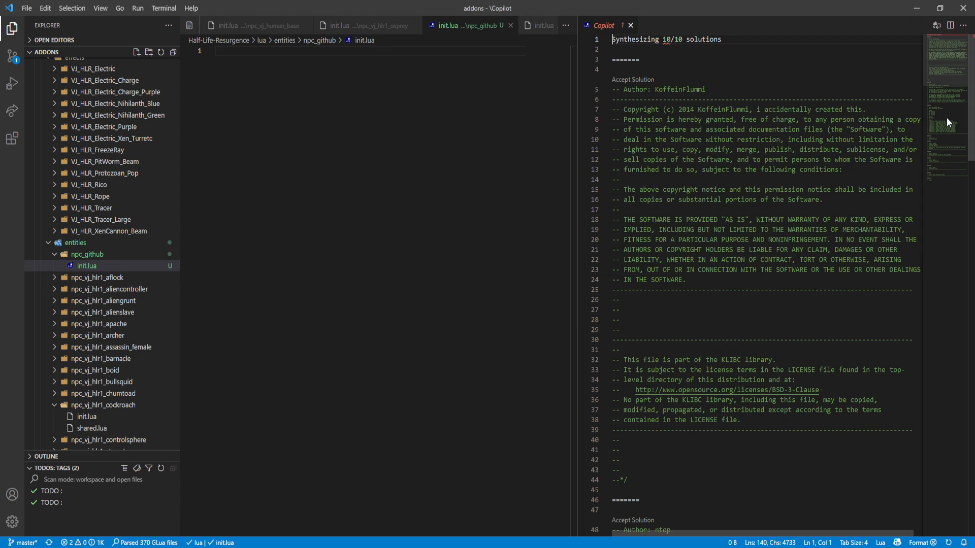
{"action": "mouse_move", "coordinate": [656, 109]}
{"action": "left_mouse_down"}
{"action": "mouse_move", "coordinate": [749, 120]}
{"action": "mouse_move", "coordinate": [763, 169]}
{"action": "left_mouse_up"}
{"action": "left_click", "coordinate": [800, 190]}
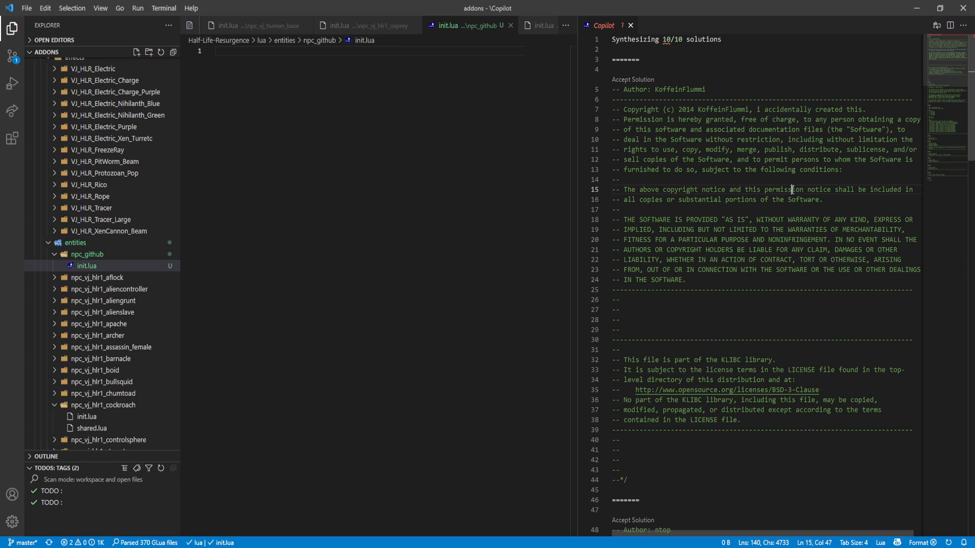
{"action": "left_click_drag", "start_coordinate": [686, 280], "coordinate": [596, 103]}
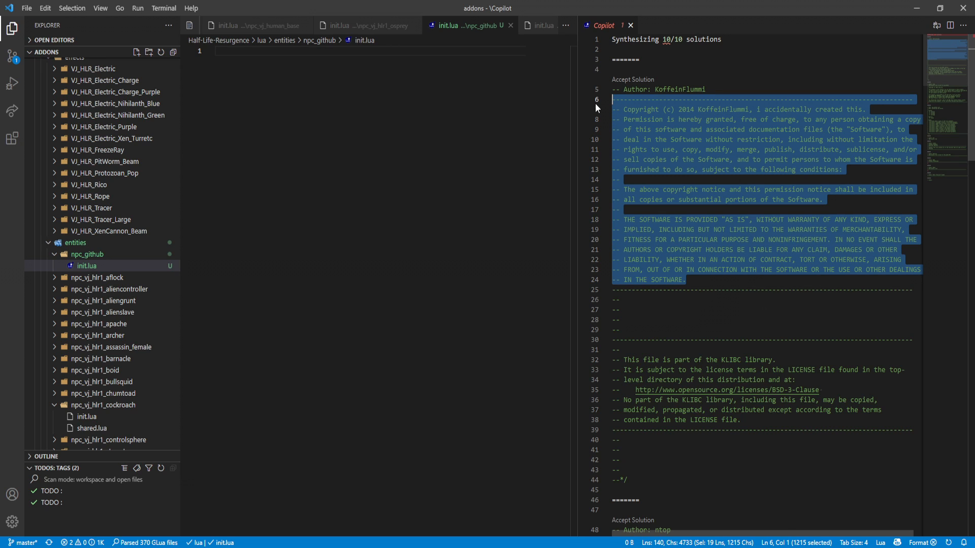
{"action": "left_click", "coordinate": [816, 139]}
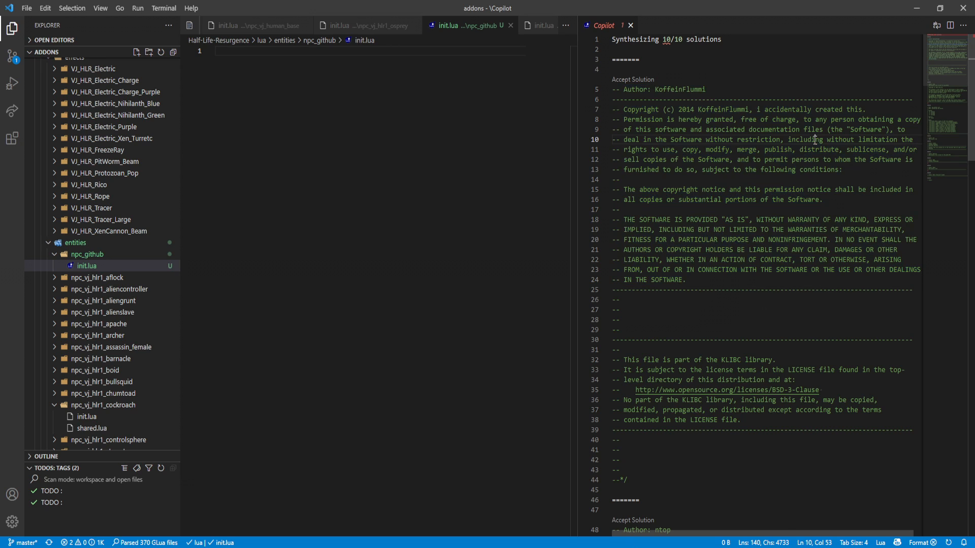
{"action": "scroll", "coordinate": [813, 140], "scroll_direction": "down", "scroll_amount": 5}
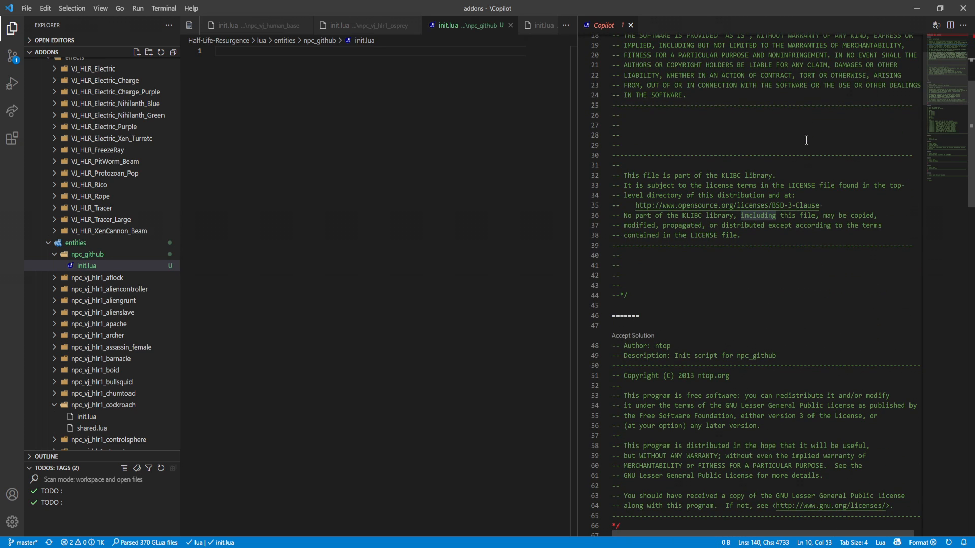
{"action": "scroll", "coordinate": [805, 140], "scroll_direction": "down", "scroll_amount": 3}
{"action": "scroll", "coordinate": [804, 141], "scroll_direction": "up", "scroll_amount": 6}
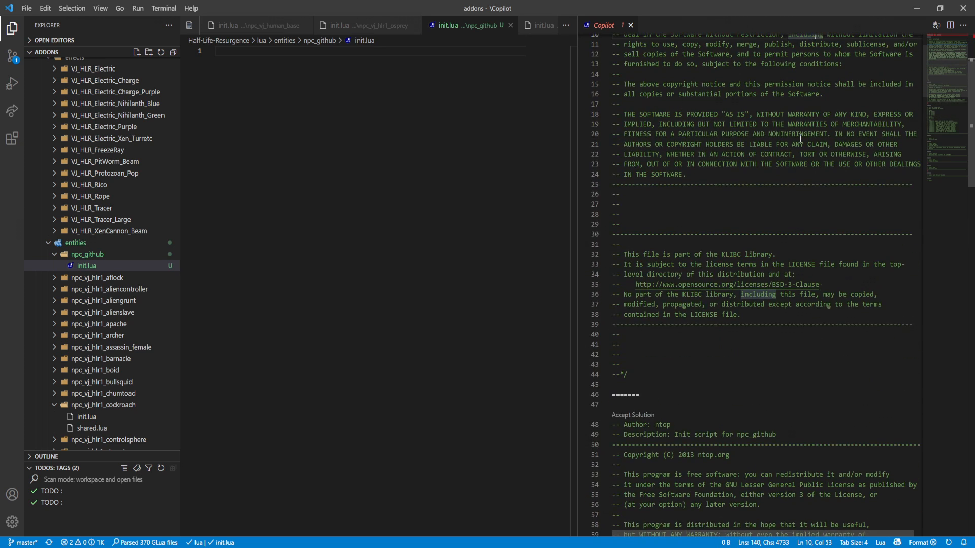
{"action": "scroll", "coordinate": [803, 141], "scroll_direction": "up", "scroll_amount": 3}
{"action": "scroll", "coordinate": [800, 139], "scroll_direction": "down", "scroll_amount": 1}
{"action": "scroll", "coordinate": [800, 137], "scroll_direction": "down", "scroll_amount": 1}
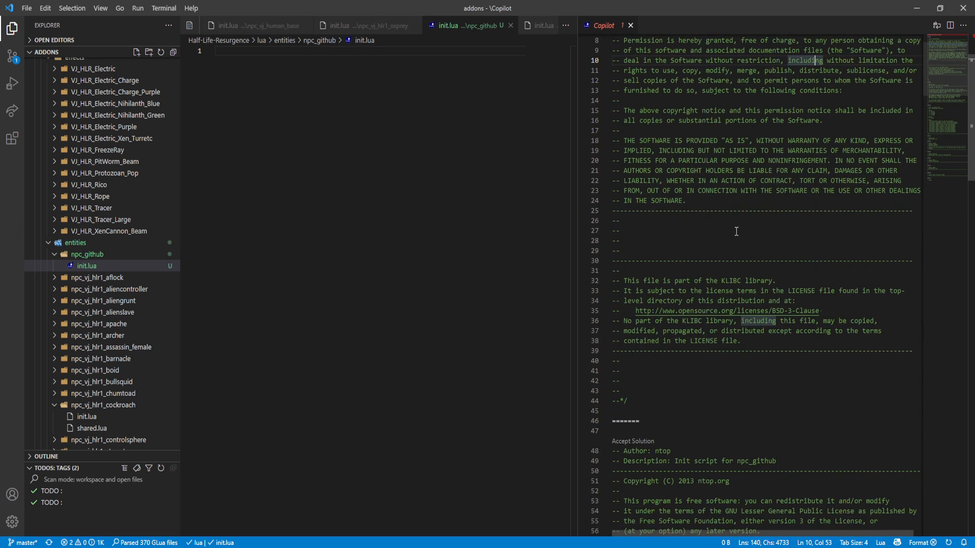
{"action": "left_click_drag", "start_coordinate": [756, 351], "coordinate": [564, 255]}
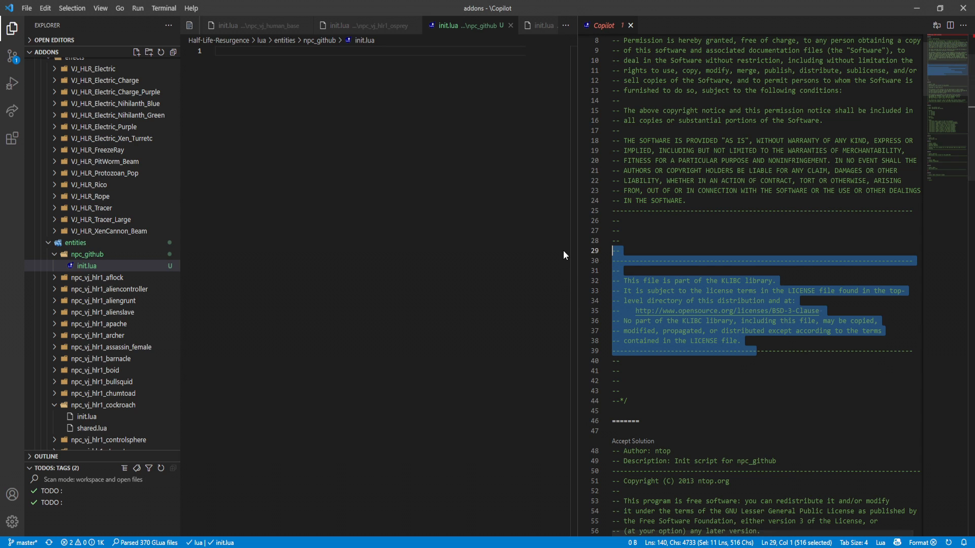
{"action": "left_click", "coordinate": [857, 181]}
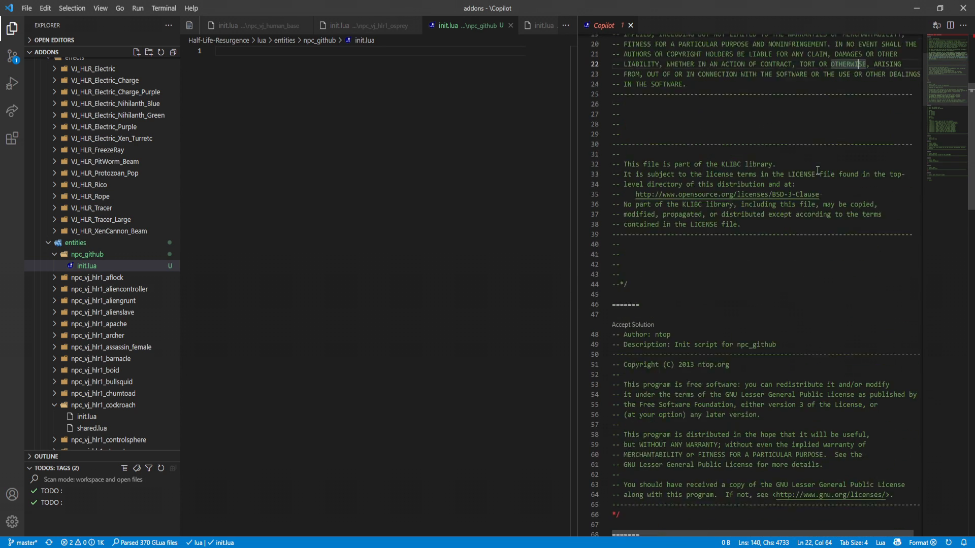
{"action": "scroll", "coordinate": [818, 170], "scroll_direction": "down", "scroll_amount": 2}
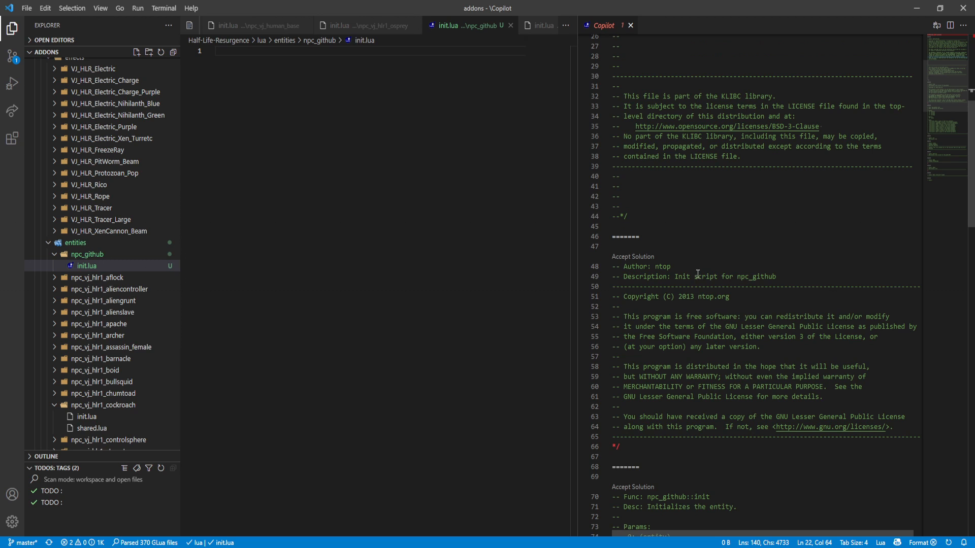
{"action": "left_click_drag", "start_coordinate": [647, 267], "coordinate": [790, 277]}
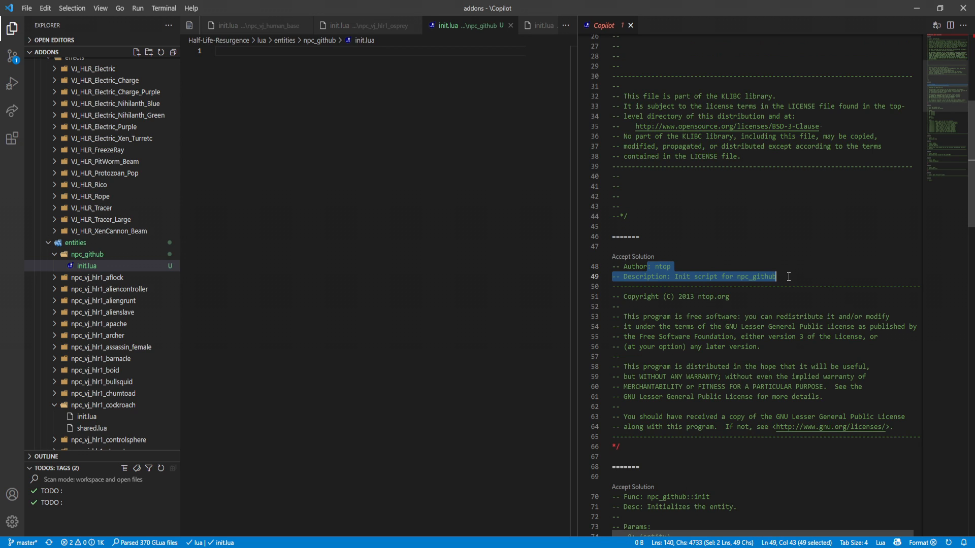
{"action": "left_click", "coordinate": [808, 259]}
{"action": "scroll", "coordinate": [807, 258], "scroll_direction": "down", "scroll_amount": 6}
{"action": "scroll", "coordinate": [806, 258], "scroll_direction": "down", "scroll_amount": 2}
{"action": "scroll", "coordinate": [807, 258], "scroll_direction": "down", "scroll_amount": 3}
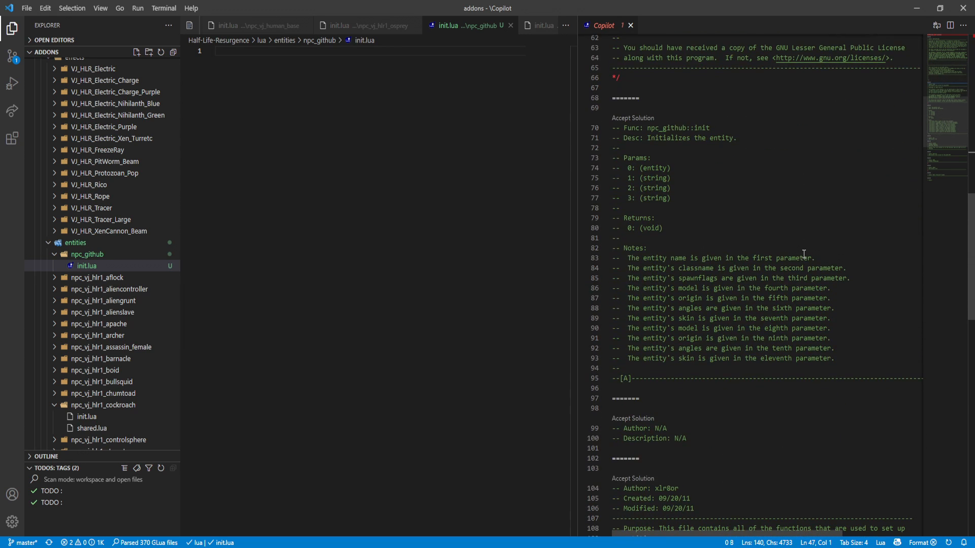
{"action": "scroll", "coordinate": [803, 254], "scroll_direction": "down", "scroll_amount": 2}
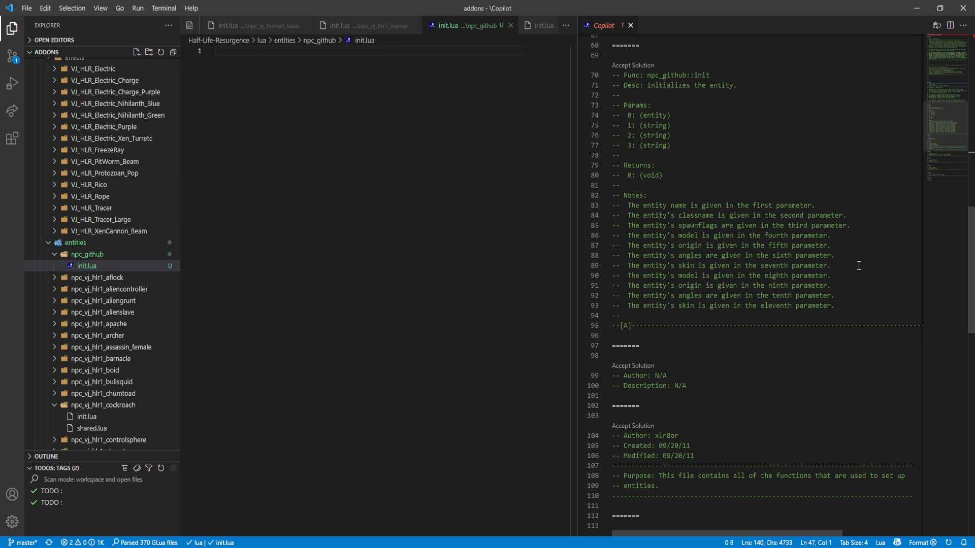
{"action": "left_click_drag", "start_coordinate": [852, 298], "coordinate": [624, 225]}
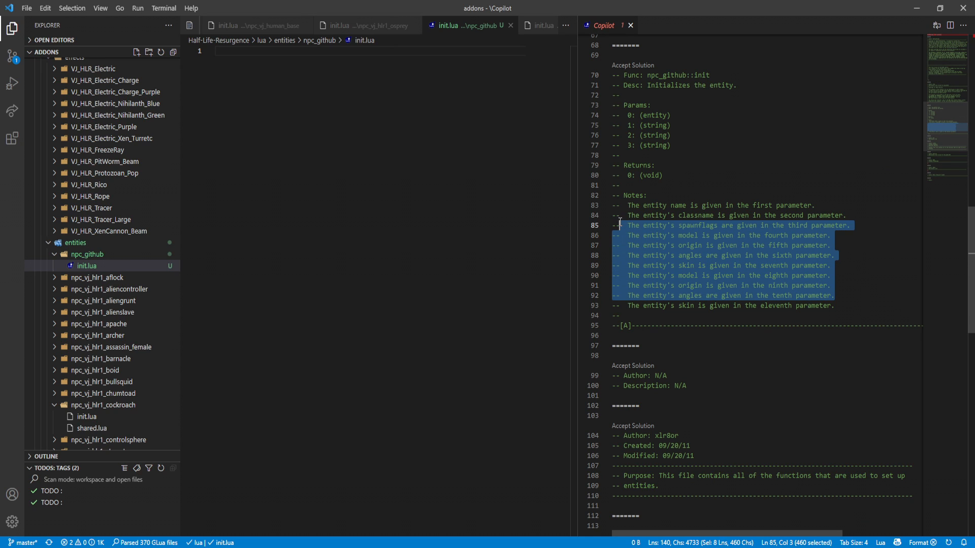
{"action": "left_click", "coordinate": [749, 205]}
{"action": "left_click_drag", "start_coordinate": [630, 207], "coordinate": [836, 306]}
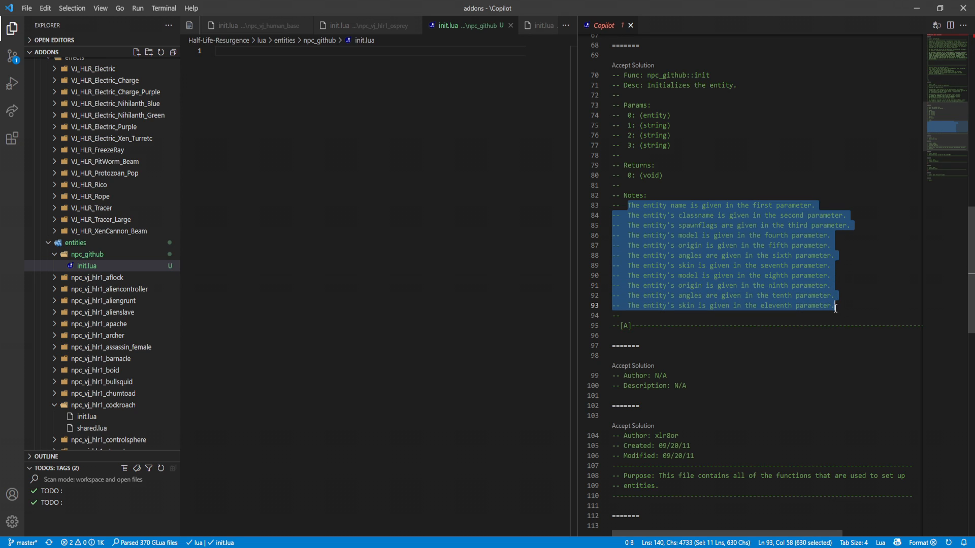
{"action": "left_click", "coordinate": [788, 166]}
{"action": "scroll", "coordinate": [787, 169], "scroll_direction": "down", "scroll_amount": 4}
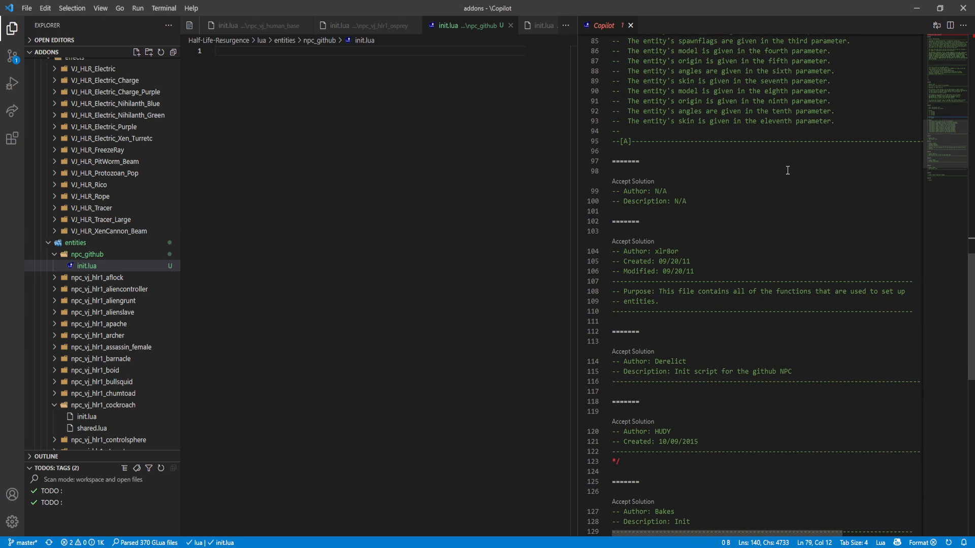
{"action": "scroll", "coordinate": [785, 167], "scroll_direction": "down", "scroll_amount": 3}
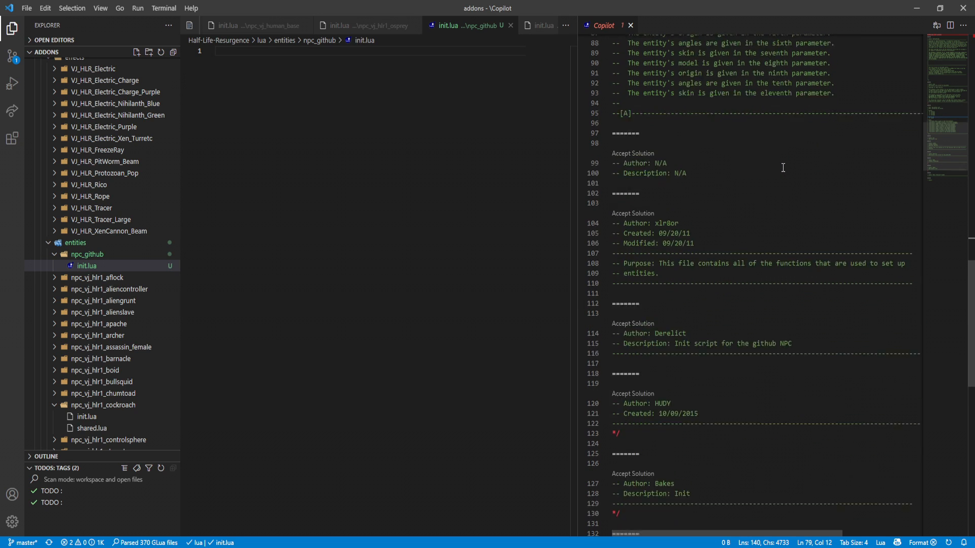
{"action": "scroll", "coordinate": [782, 166], "scroll_direction": "down", "scroll_amount": 2}
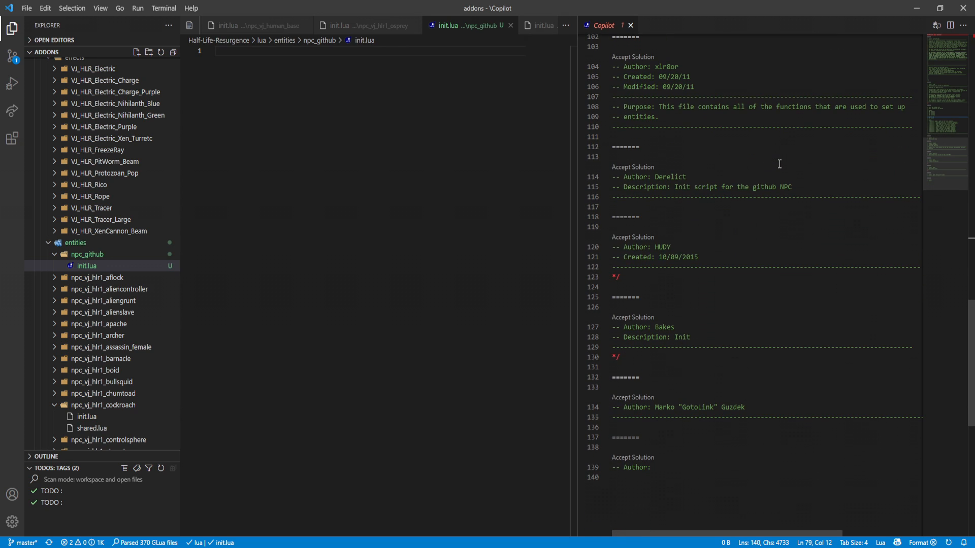
{"action": "scroll", "coordinate": [793, 157], "scroll_direction": "up", "scroll_amount": 2}
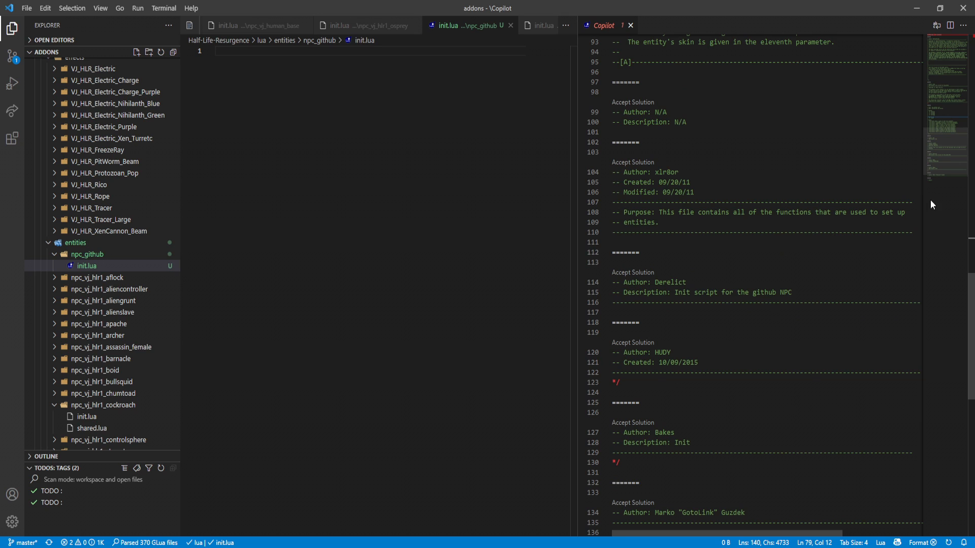
{"action": "left_click_drag", "start_coordinate": [936, 157], "coordinate": [945, 60]}
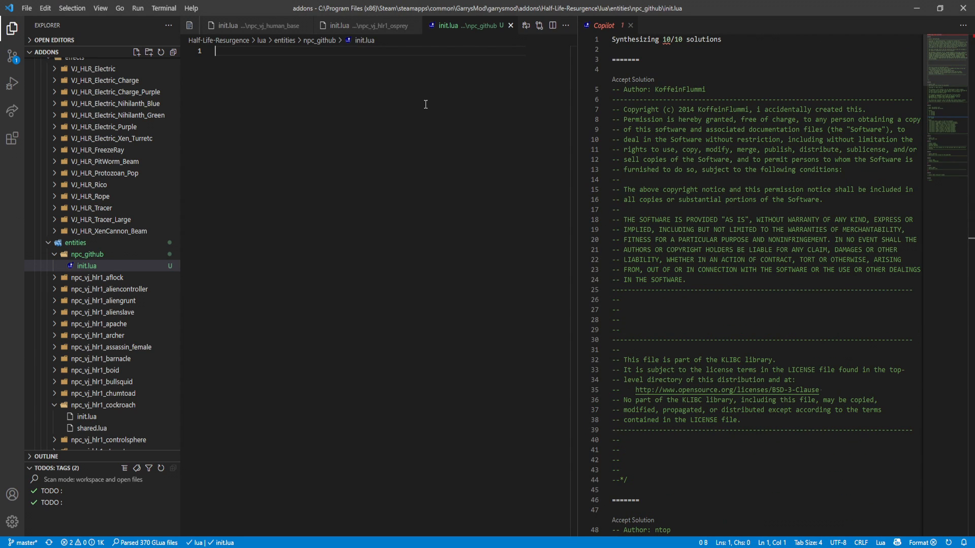
{"action": "type", "text": "E"}
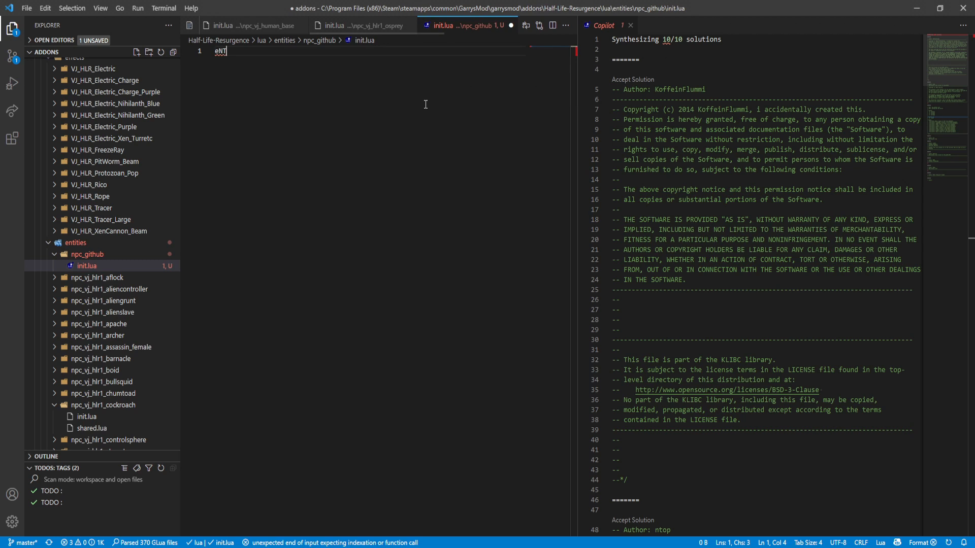
{"action": "type", "text": "NT"}
{"action": "type", "text": ".Starty"}
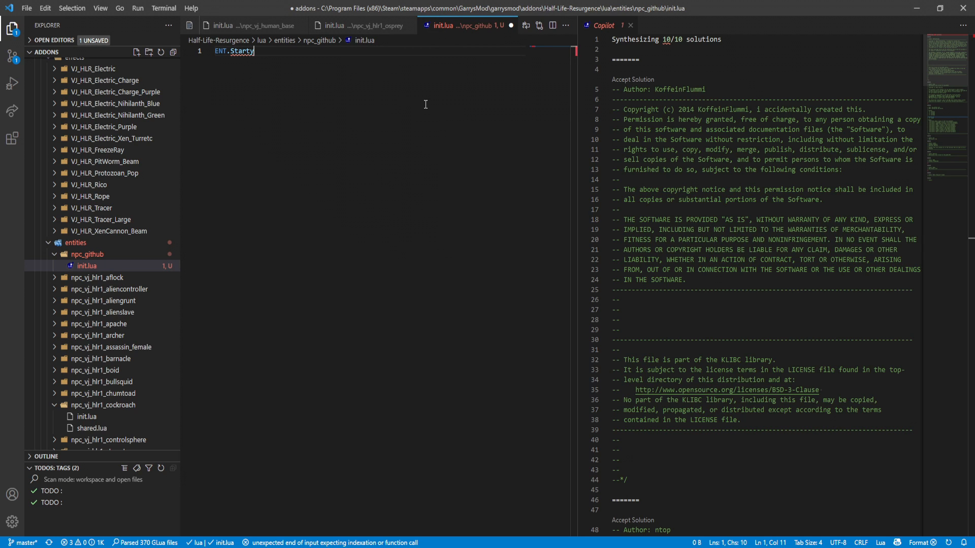
Write ENT.StartHealth = 100, accept StartArmor and StartAmmo = 100 lines, then request fresh Copilot solutions
{"action": "key", "text": "BackSpace"}
{"action": "type", "text": "Hea"}
{"action": "type", "text": "lth"}
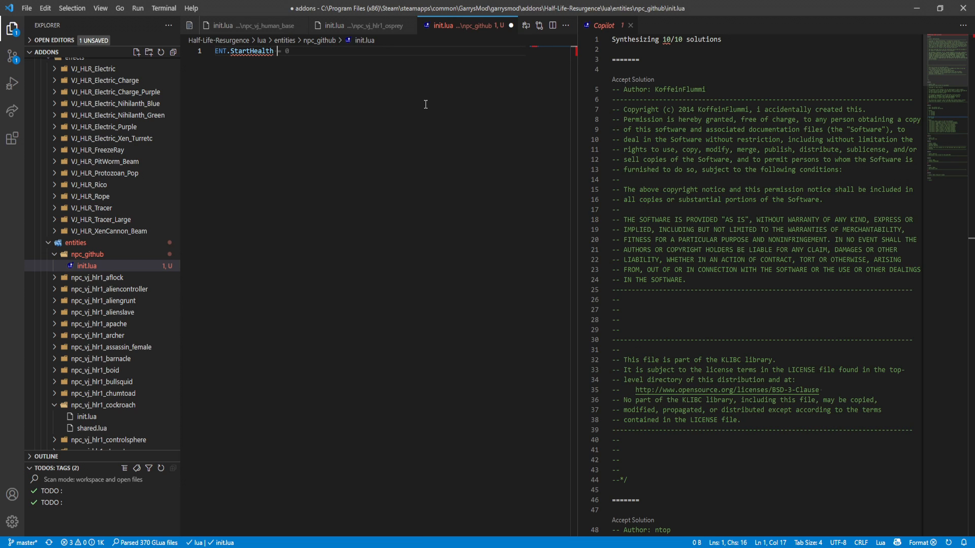
{"action": "type", "text": " = "}
{"action": "type", "text": "10"}
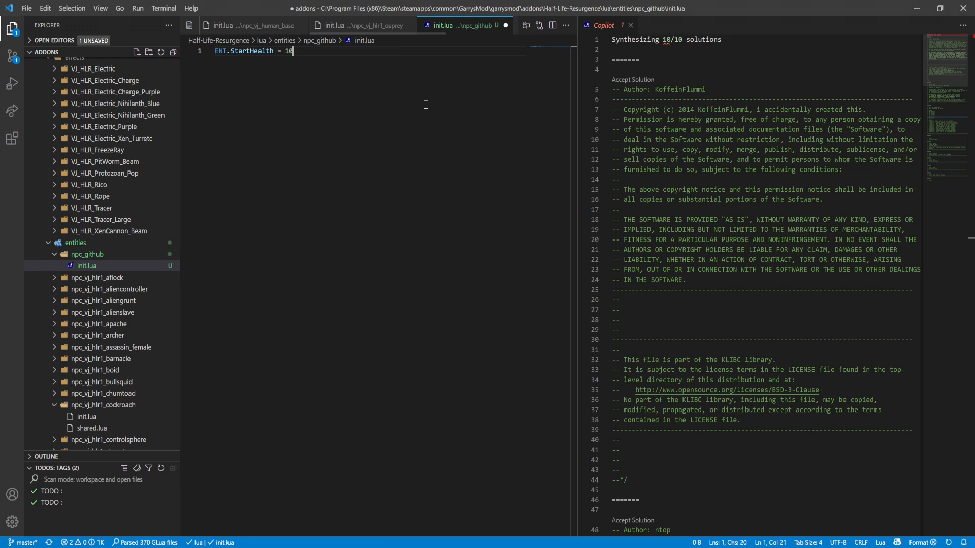
{"action": "type", "text": "0"}
{"action": "key", "text": "Return"}
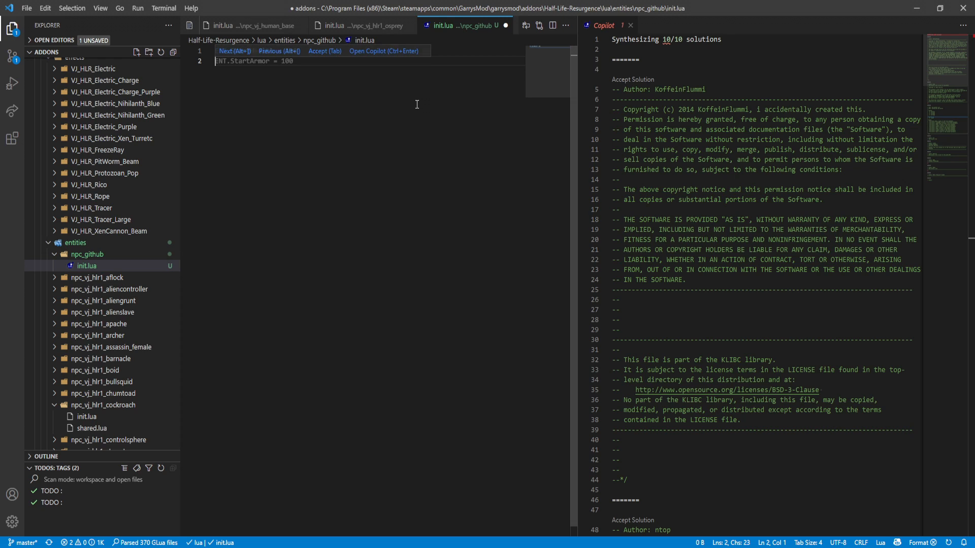
{"action": "key", "text": "Tab"}
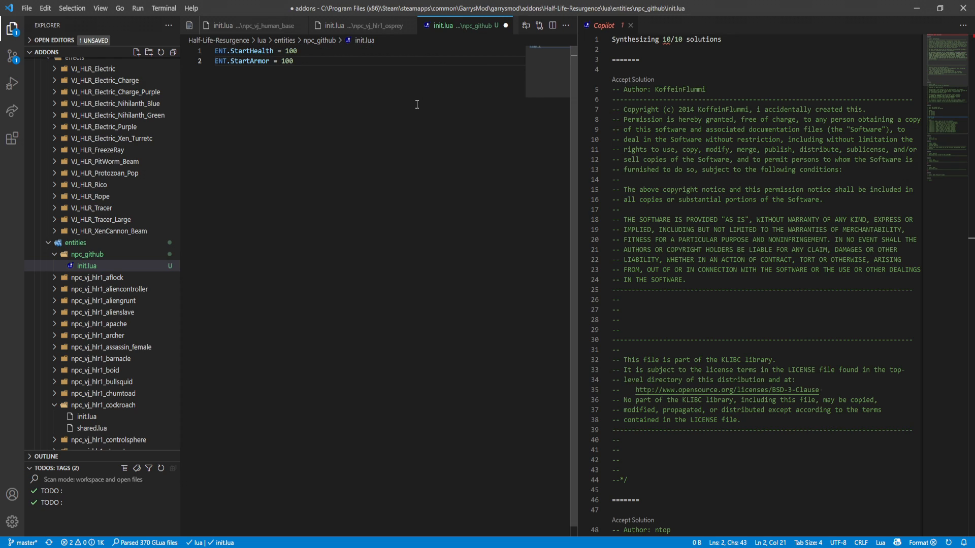
{"action": "key", "text": "Return"}
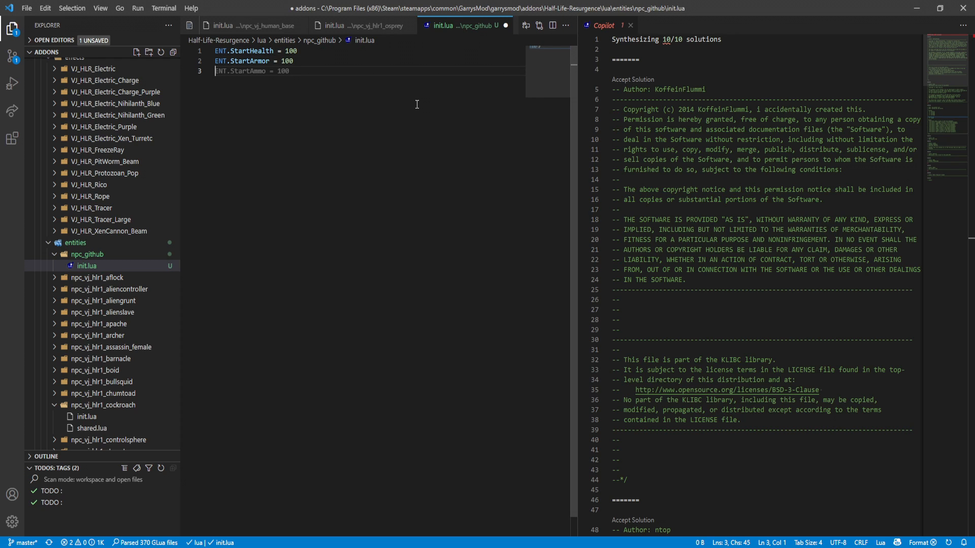
{"action": "key", "text": "Tab"}
{"action": "key", "text": "Return"}
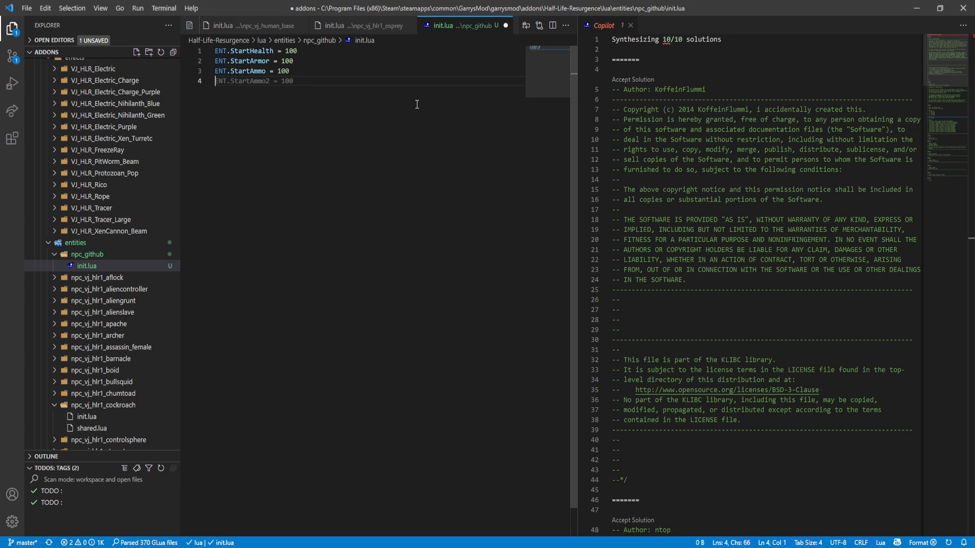
{"action": "key", "text": "ctrl+Return"}
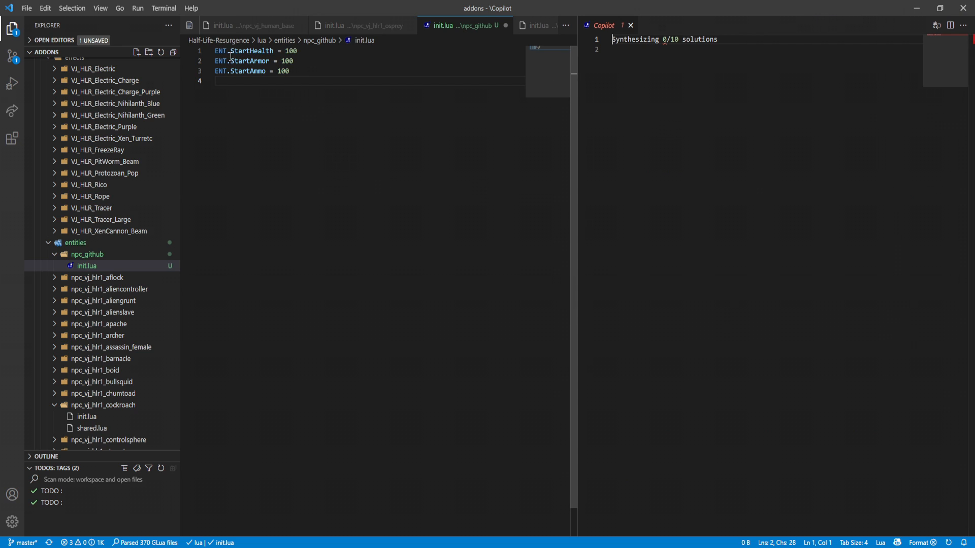
{"action": "left_click_drag", "start_coordinate": [230, 50], "coordinate": [243, 61]}
{"action": "left_click", "coordinate": [278, 61]}
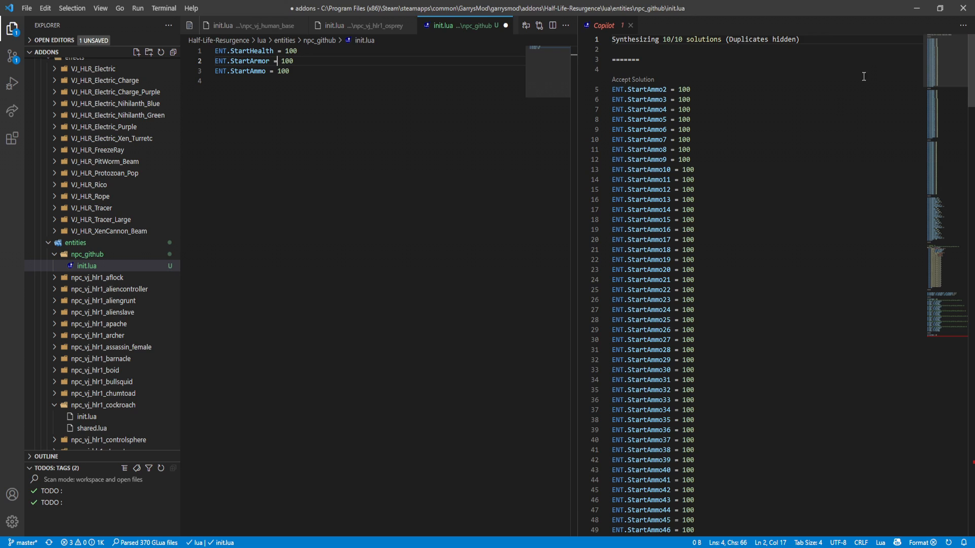
{"action": "scroll", "coordinate": [759, 218], "scroll_direction": "down", "scroll_amount": 10}
{"action": "scroll", "coordinate": [724, 251], "scroll_direction": "up", "scroll_amount": 2}
{"action": "mouse_move", "coordinate": [659, 303]}
{"action": "left_mouse_down"}
{"action": "mouse_move", "coordinate": [682, 283]}
{"action": "mouse_move", "coordinate": [690, 183]}
{"action": "left_mouse_up"}
{"action": "left_click", "coordinate": [777, 162]}
{"action": "scroll", "coordinate": [777, 162], "scroll_direction": "down", "scroll_amount": 2}
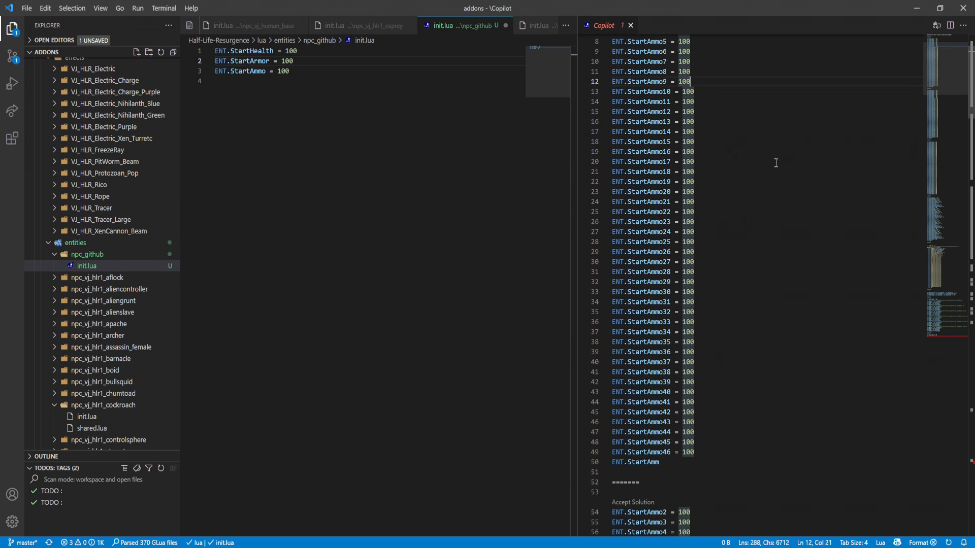
{"action": "left_click_drag", "start_coordinate": [950, 72], "coordinate": [963, 322]}
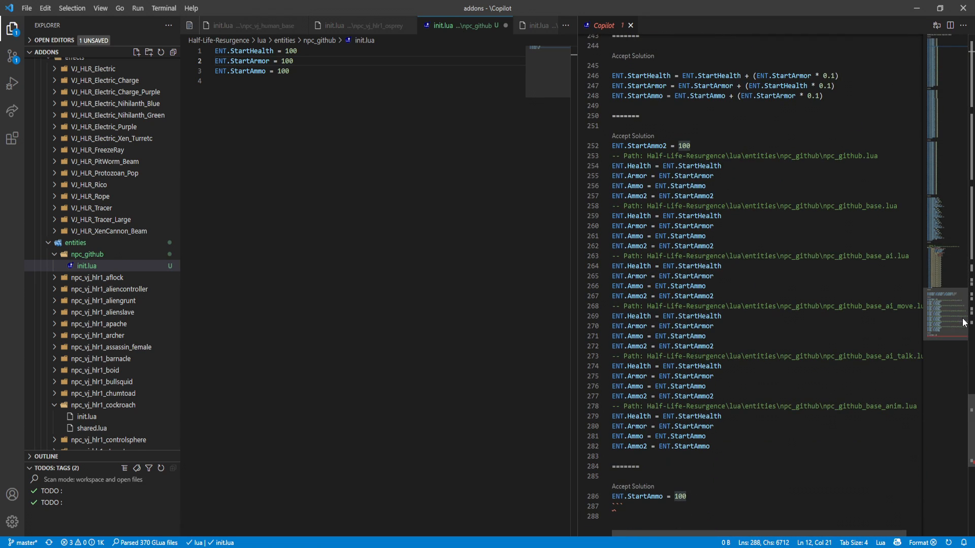
{"action": "scroll", "coordinate": [961, 322], "scroll_direction": "up", "scroll_amount": 2}
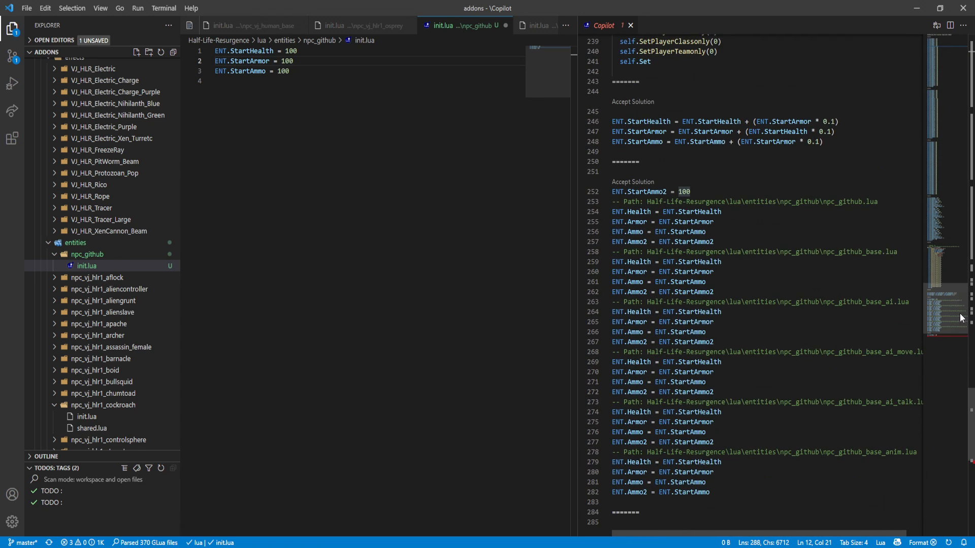
{"action": "mouse_move", "coordinate": [716, 292]}
{"action": "left_mouse_down"}
{"action": "mouse_move", "coordinate": [876, 301]}
{"action": "mouse_move", "coordinate": [633, 300]}
{"action": "left_mouse_up"}
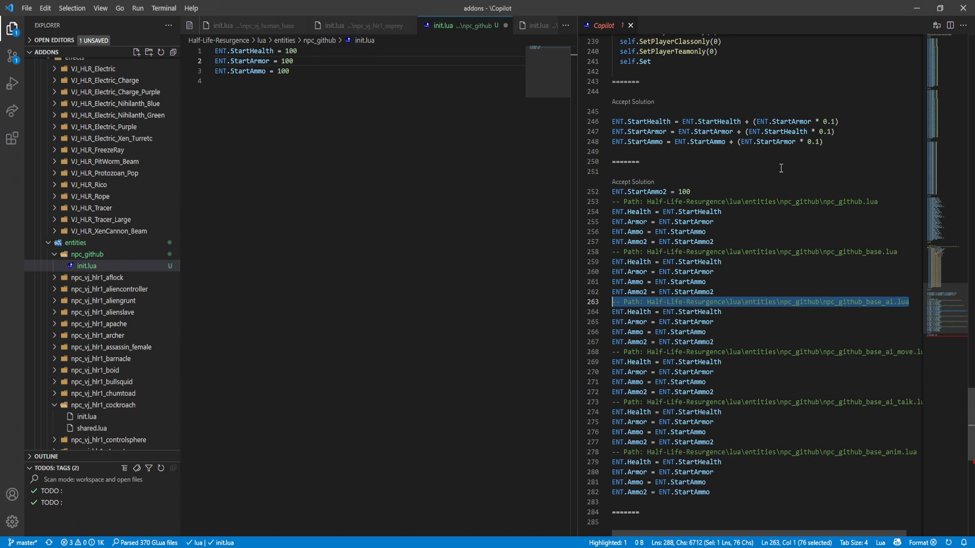
{"action": "left_click", "coordinate": [797, 172]}
{"action": "scroll", "coordinate": [799, 165], "scroll_direction": "up", "scroll_amount": 6}
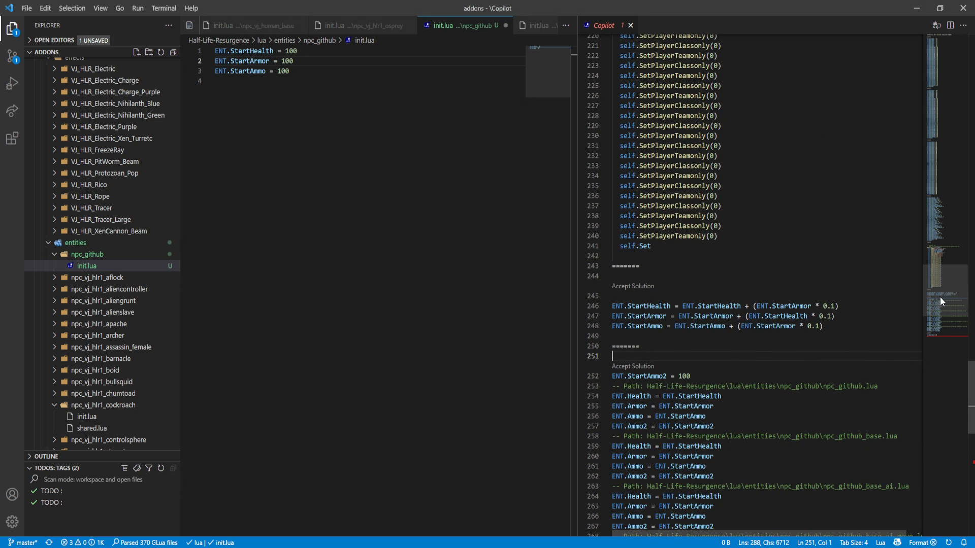
{"action": "left_click_drag", "start_coordinate": [940, 297], "coordinate": [947, 252]}
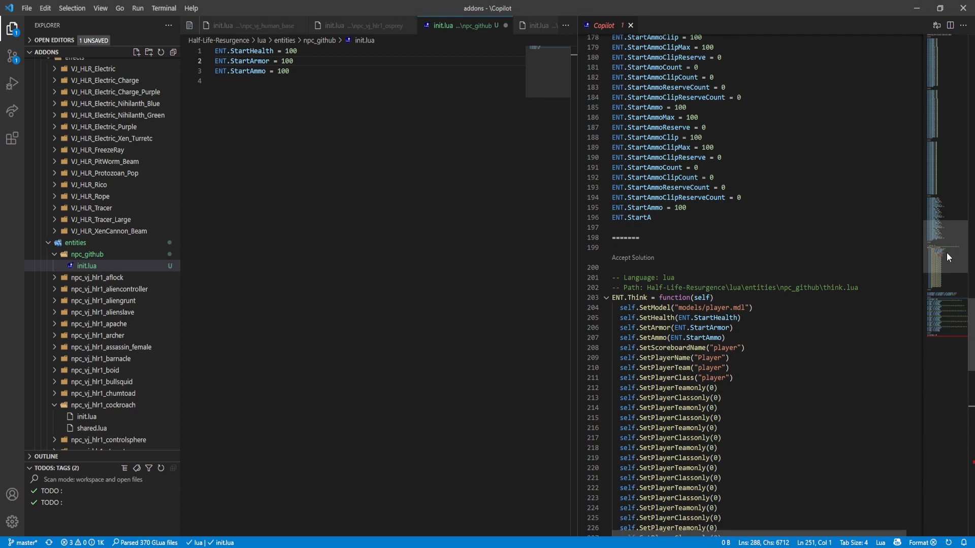
{"action": "left_click_drag", "start_coordinate": [859, 288], "coordinate": [634, 278]}
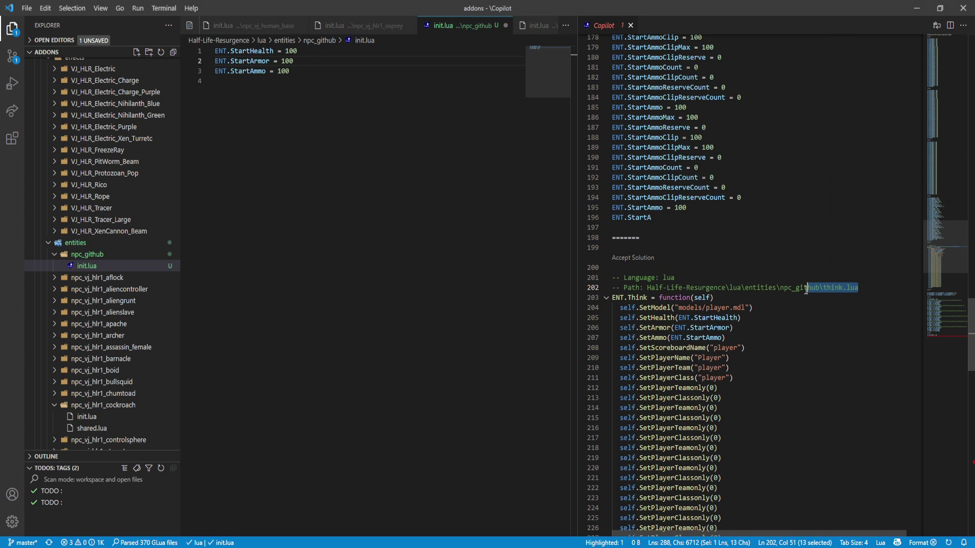
{"action": "left_click", "coordinate": [634, 278]}
{"action": "left_click", "coordinate": [684, 289]}
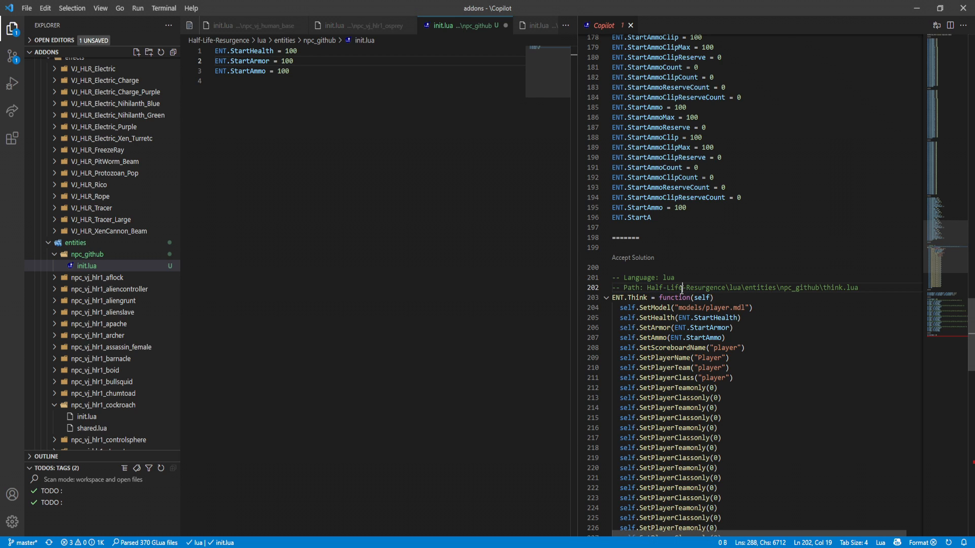
{"action": "scroll", "coordinate": [752, 286], "scroll_direction": "down", "scroll_amount": 4}
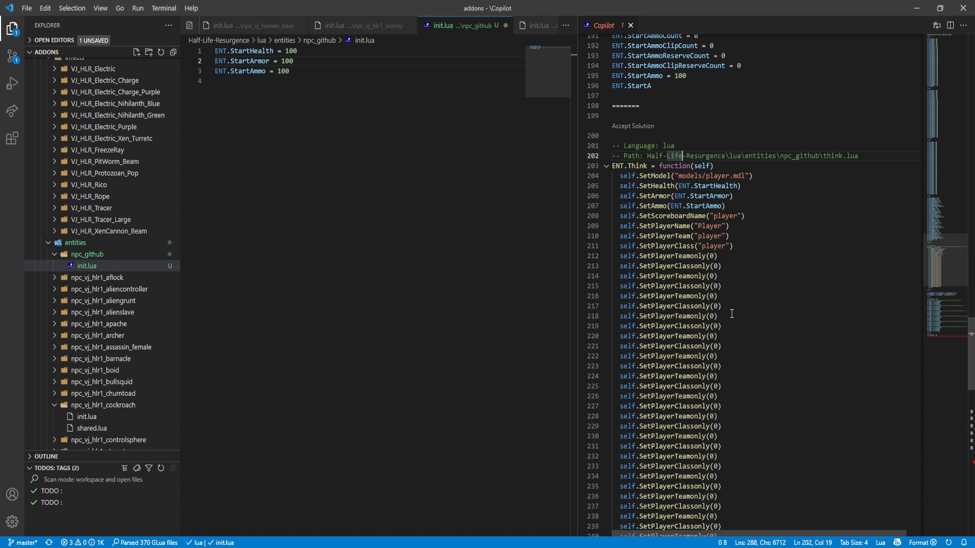
{"action": "left_click_drag", "start_coordinate": [642, 255], "coordinate": [740, 305]}
{"action": "scroll", "coordinate": [739, 304], "scroll_direction": "down", "scroll_amount": 2}
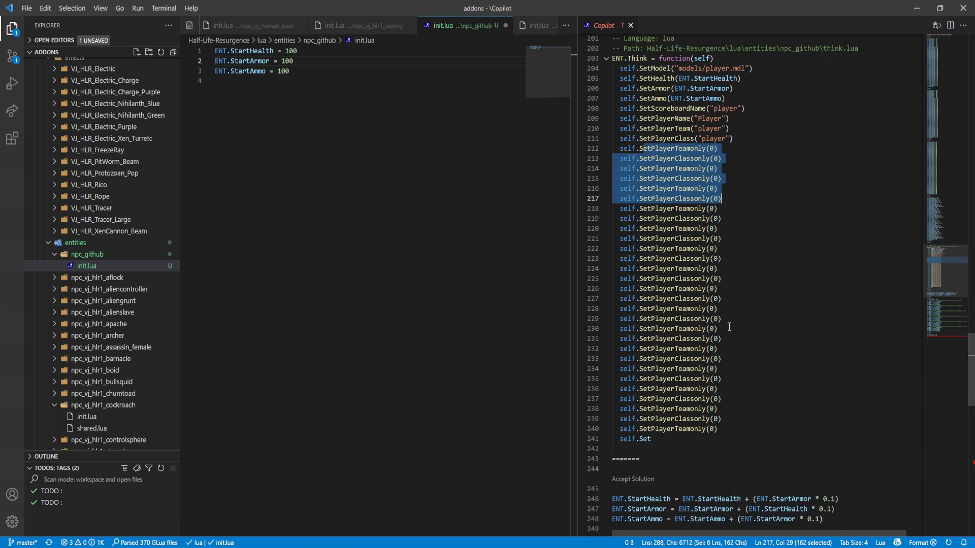
{"action": "scroll", "coordinate": [740, 305], "scroll_direction": "down", "scroll_amount": 2}
{"action": "left_click_drag", "start_coordinate": [731, 415], "coordinate": [739, 262]}
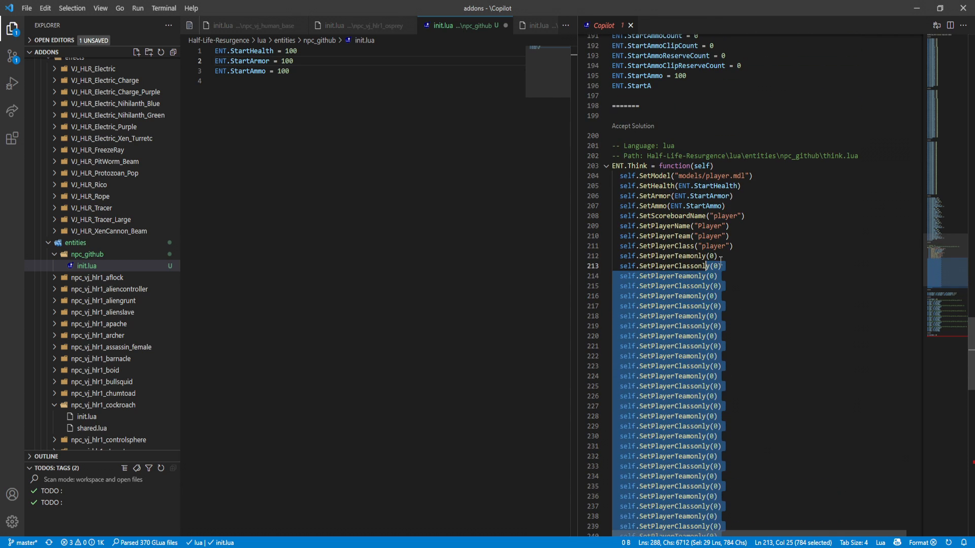
{"action": "left_click", "coordinate": [733, 233]}
{"action": "scroll", "coordinate": [957, 106], "scroll_direction": "up", "scroll_amount": 10}
{"action": "scroll", "coordinate": [958, 111], "scroll_direction": "up", "scroll_amount": 15}
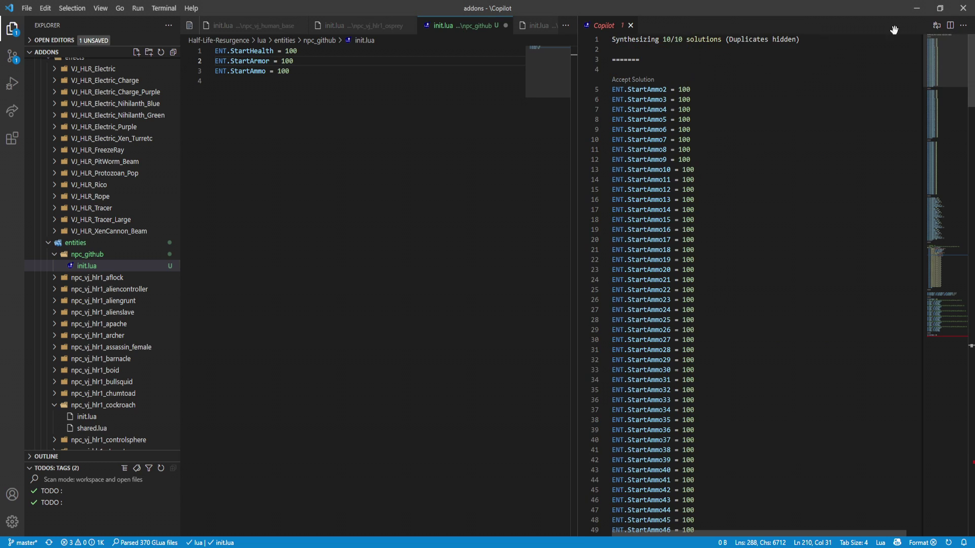
Add a '-- Search...' comment about setting player health to 100, Tab-completed, and request Copilot solutions
{"action": "left_click", "coordinate": [330, 72]}
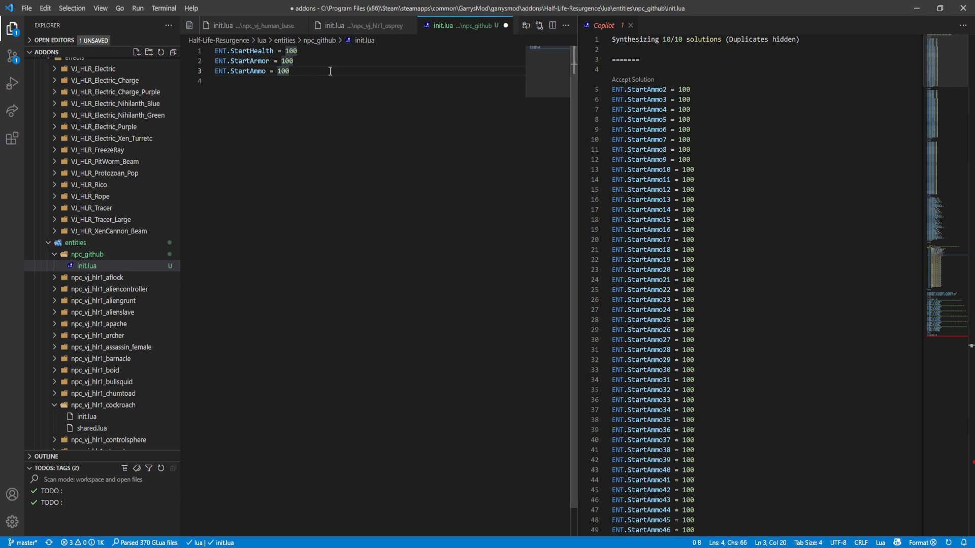
{"action": "key", "text": "Return"}
{"action": "key", "text": "Return"}
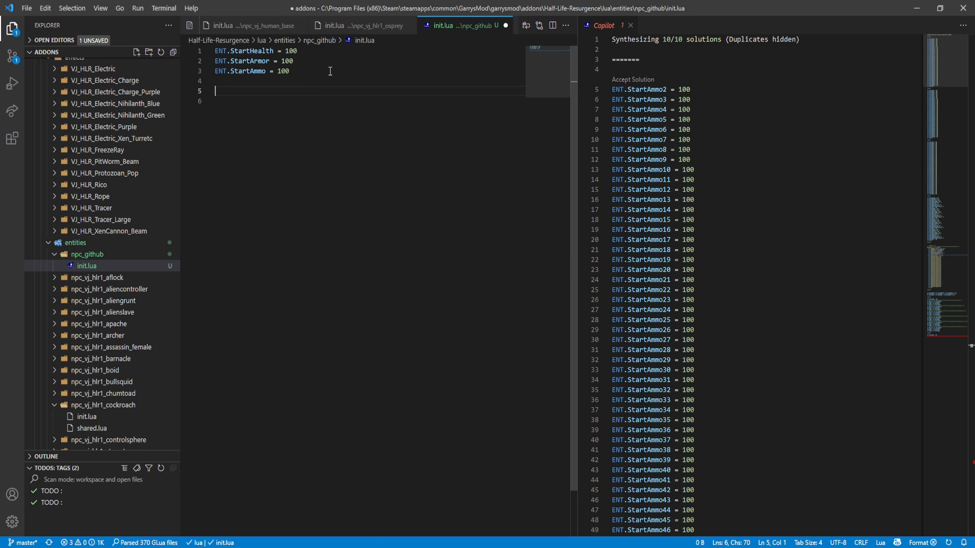
{"action": "type", "text": "---"}
{"action": "type", "text": "I"}
{"action": "key", "text": "BackSpace"}
{"action": "type", "text": "Searc"}
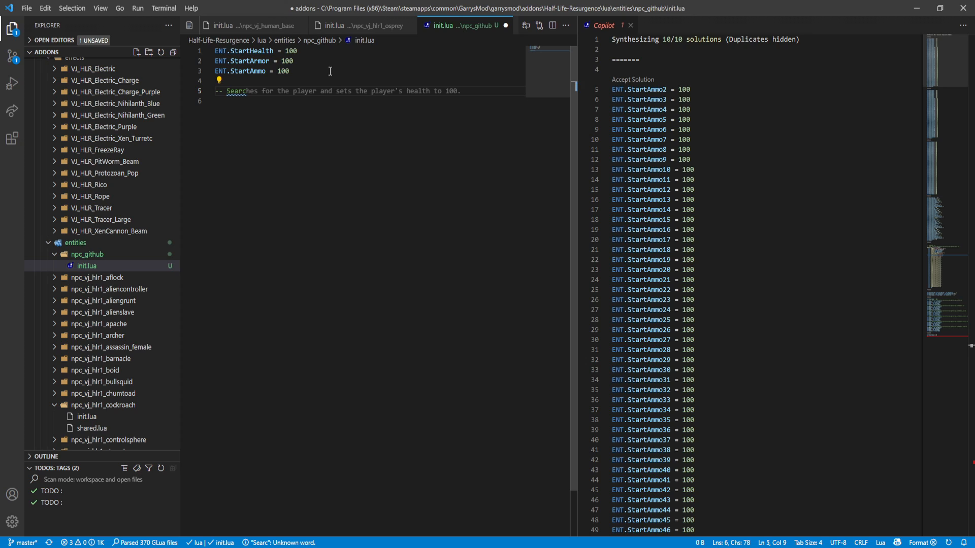
{"action": "key", "text": "Tab"}
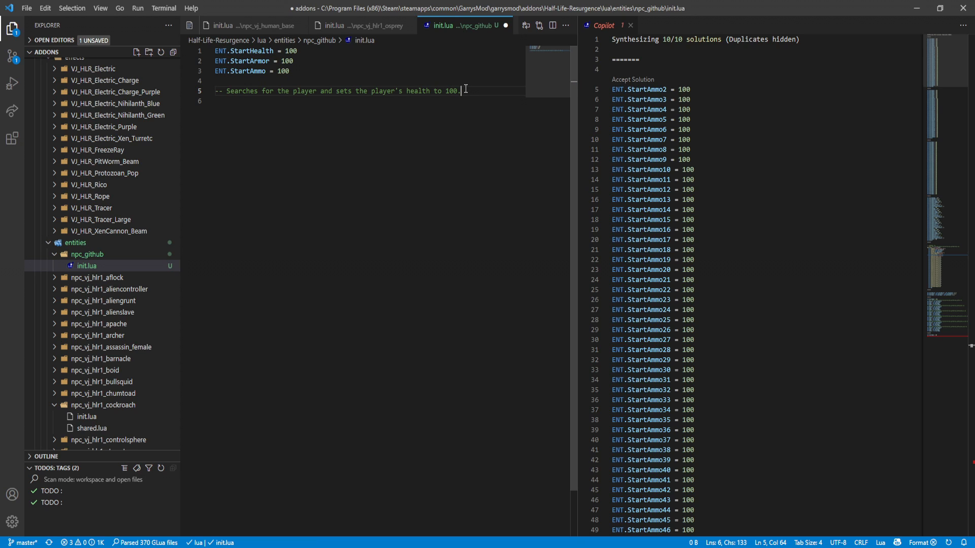
{"action": "key", "text": "ctrl+Return"}
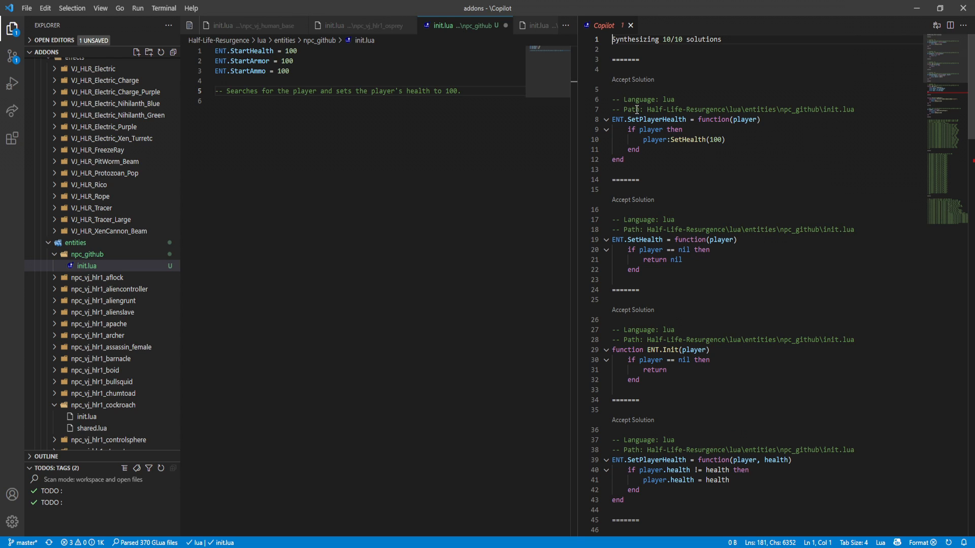
Review the first SetPlayerHealth solution's path line, parameters, player check and SetHealth(100) call
{"action": "mouse_move", "coordinate": [619, 99]}
{"action": "left_mouse_down"}
{"action": "mouse_move", "coordinate": [674, 99]}
{"action": "mouse_move", "coordinate": [595, 98]}
{"action": "left_mouse_up"}
{"action": "left_click", "coordinate": [688, 109]}
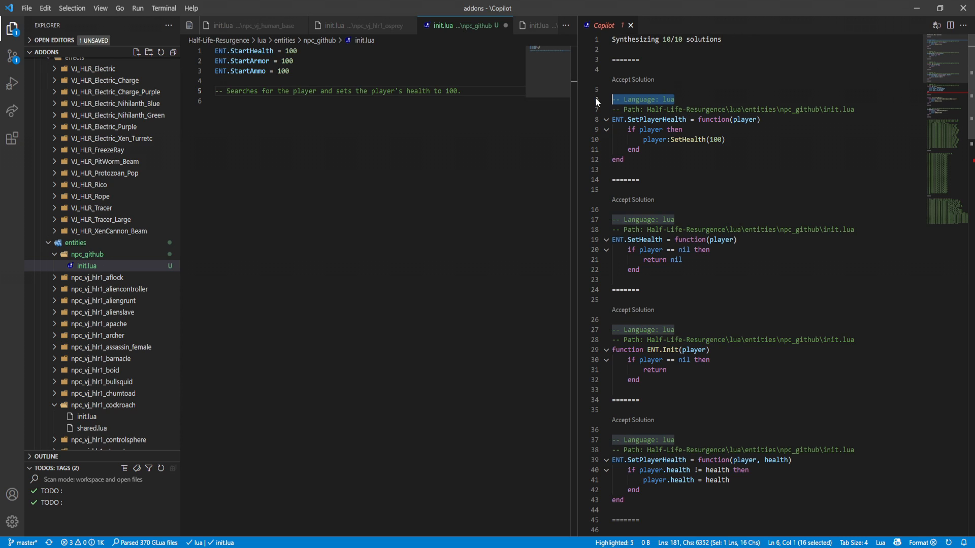
{"action": "left_click_drag", "start_coordinate": [635, 109], "coordinate": [856, 109]}
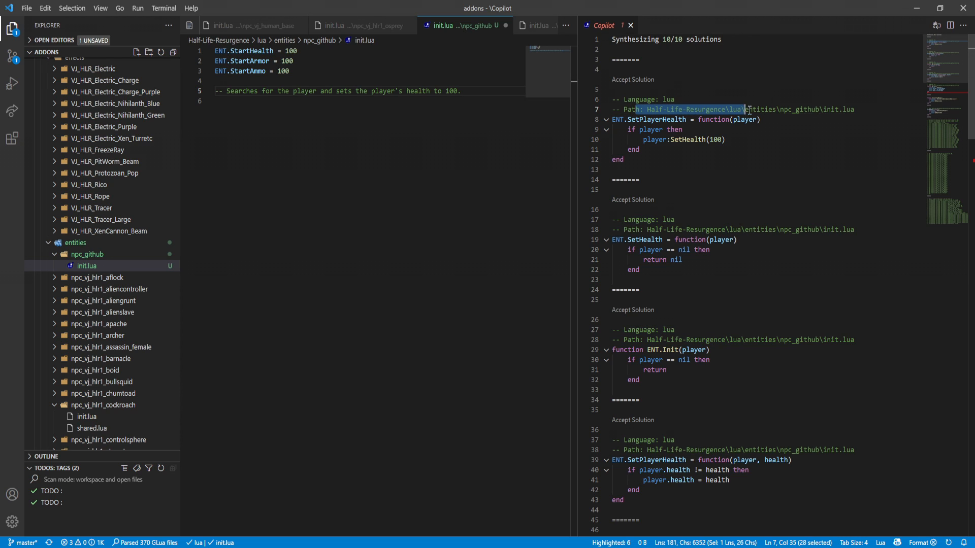
{"action": "left_click", "coordinate": [868, 107]}
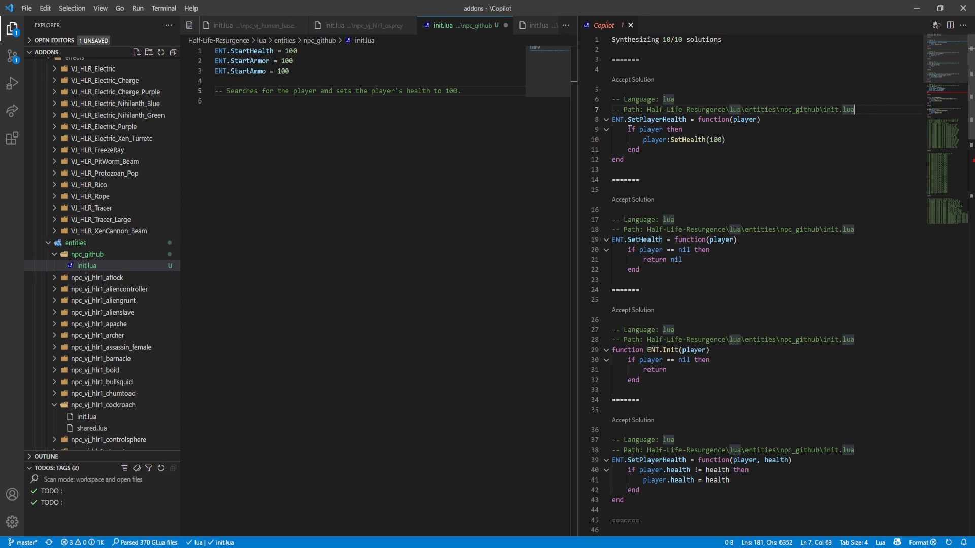
{"action": "left_click_drag", "start_coordinate": [695, 120], "coordinate": [755, 119]}
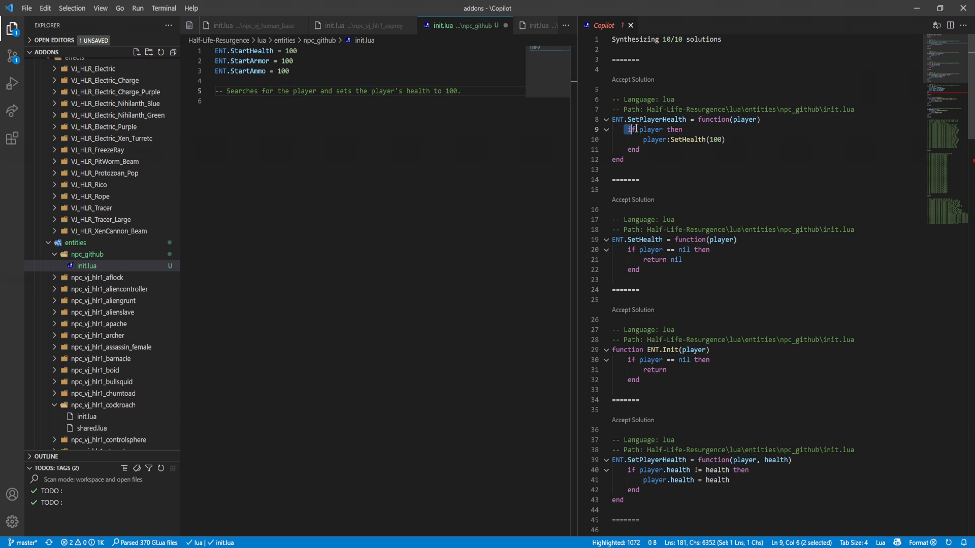
{"action": "left_click_drag", "start_coordinate": [625, 130], "coordinate": [733, 139]}
{"action": "left_click", "coordinate": [707, 129]}
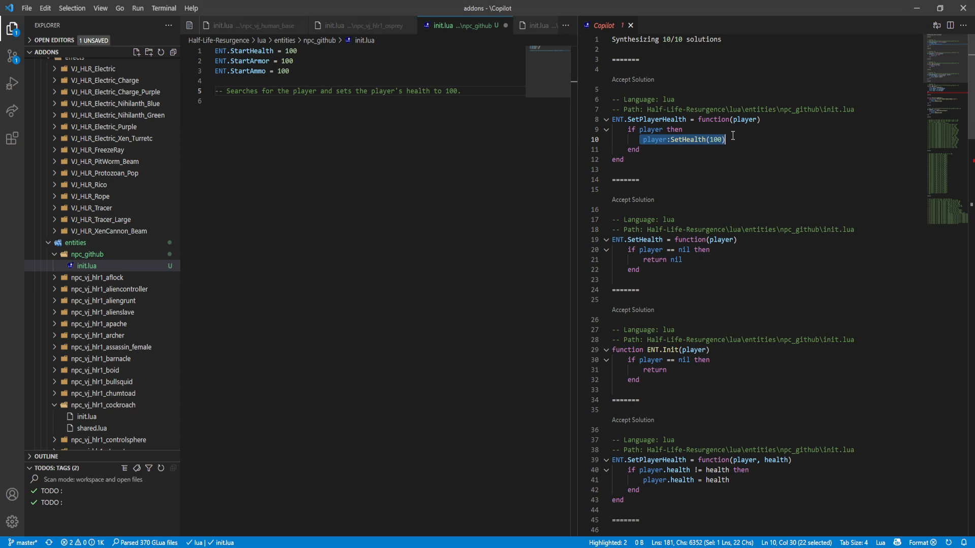
{"action": "mouse_move", "coordinate": [733, 137]}
{"action": "left_mouse_down"}
{"action": "mouse_move", "coordinate": [641, 129]}
{"action": "mouse_move", "coordinate": [644, 139]}
{"action": "left_mouse_up"}
{"action": "left_click", "coordinate": [680, 150]}
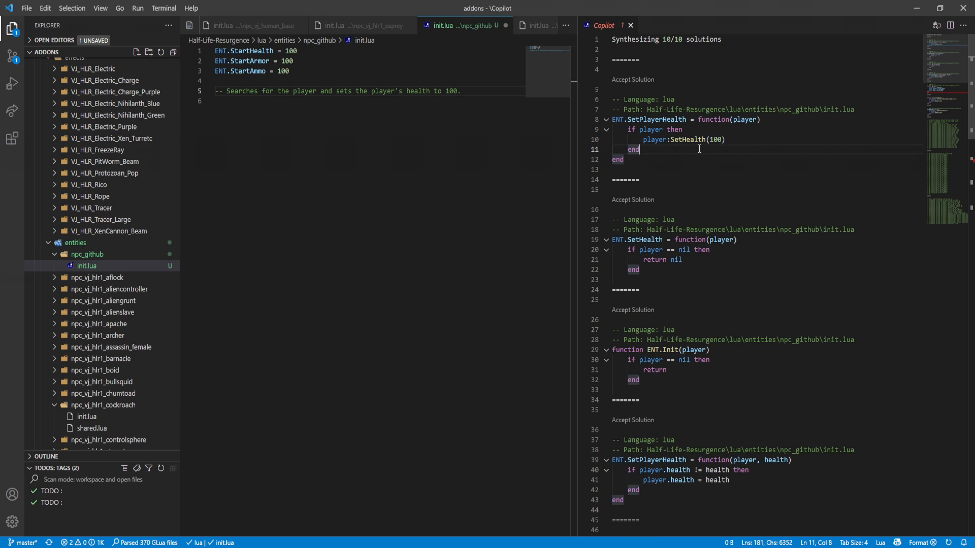
{"action": "left_click", "coordinate": [644, 80]}
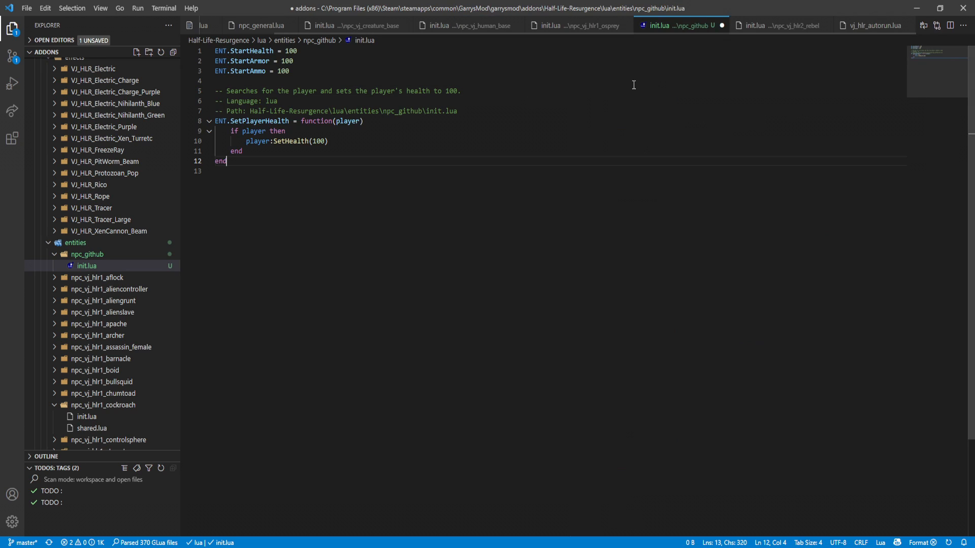
{"action": "left_click", "coordinate": [541, 153]}
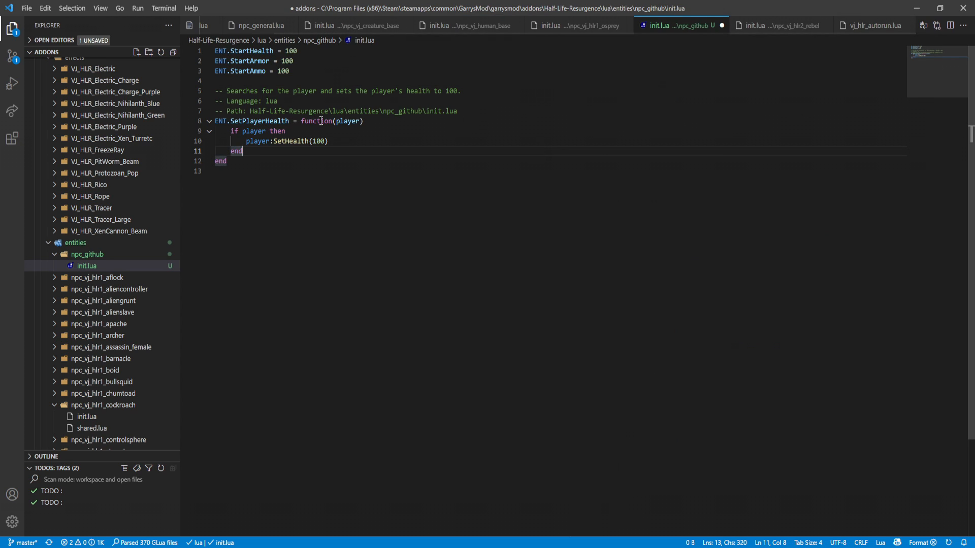
{"action": "key", "text": "Up"}
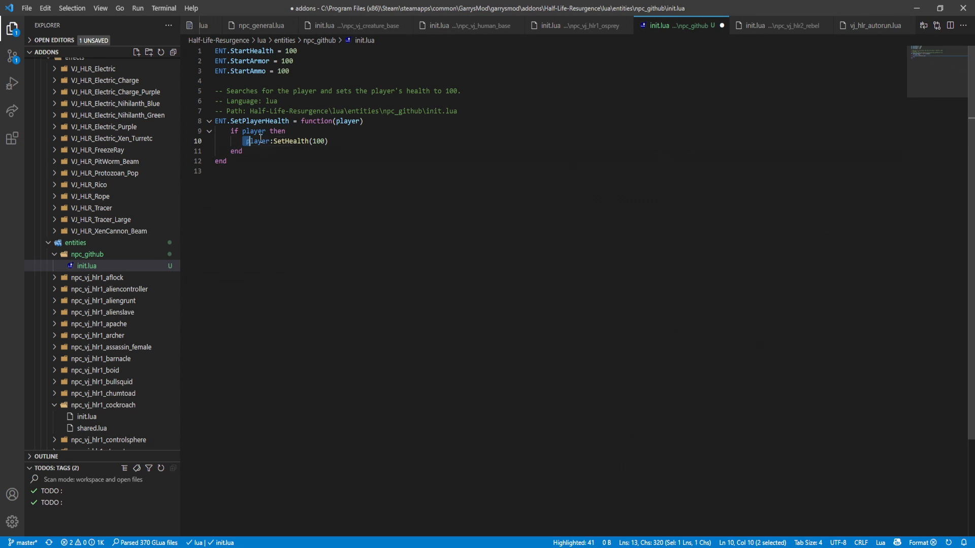
{"action": "left_click", "coordinate": [375, 126]}
{"action": "left_click_drag", "start_coordinate": [457, 91], "coordinate": [344, 91]}
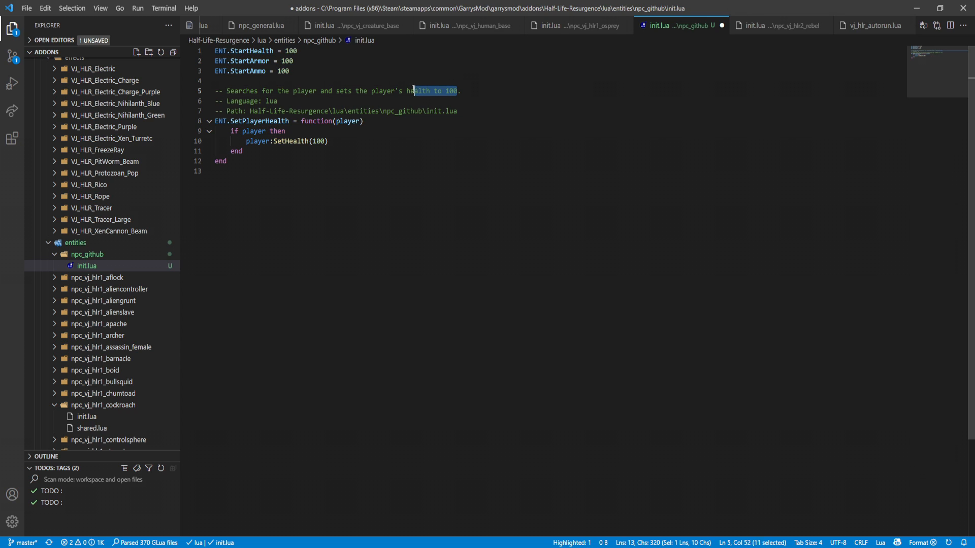
{"action": "double_click", "coordinate": [284, 140]}
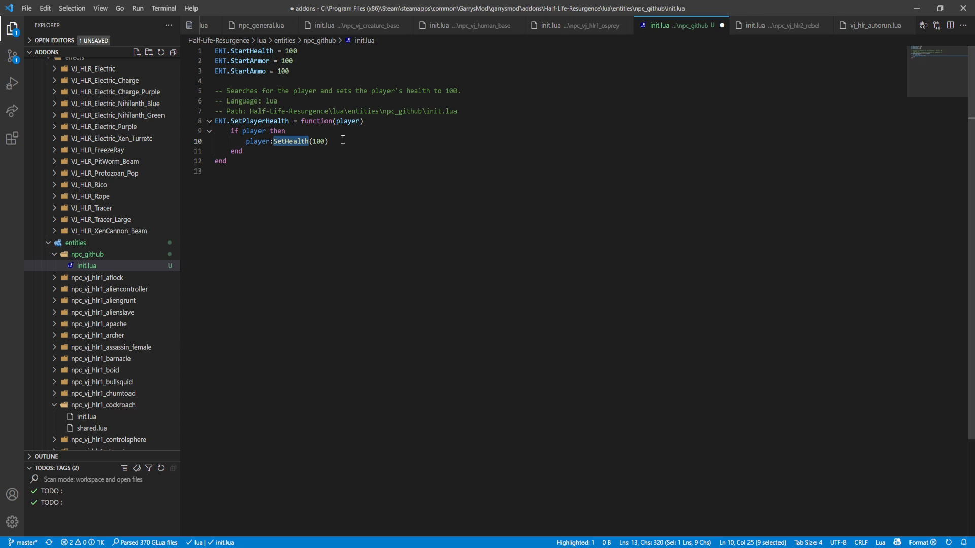
{"action": "double_click", "coordinate": [274, 123]}
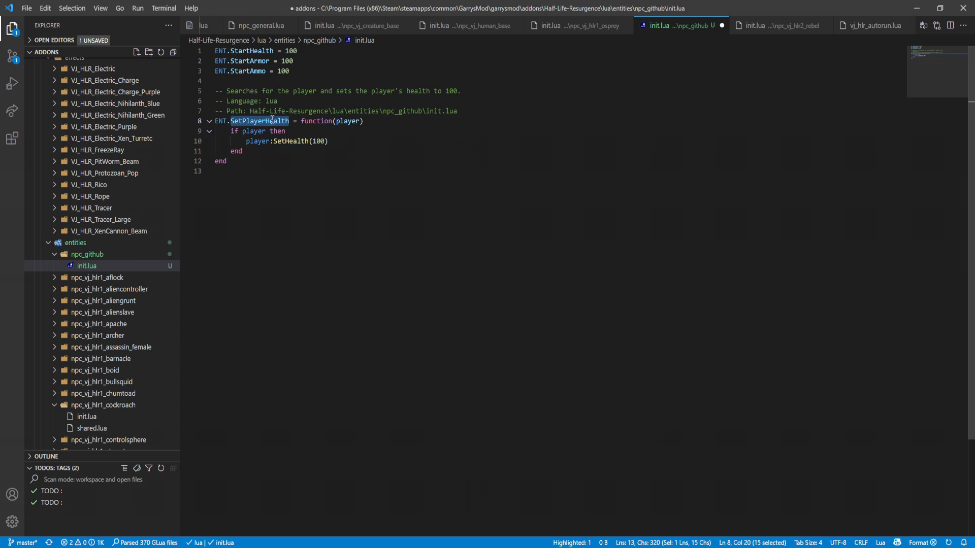
{"action": "mouse_move", "coordinate": [228, 80]}
{"action": "left_mouse_down"}
{"action": "mouse_move", "coordinate": [316, 91]}
{"action": "mouse_move", "coordinate": [226, 91]}
{"action": "left_mouse_up"}
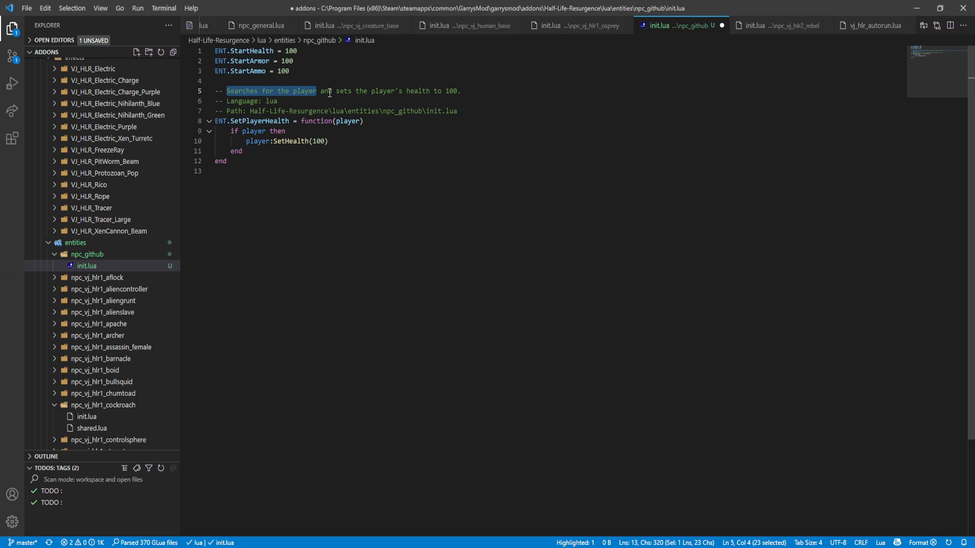
{"action": "left_click", "coordinate": [345, 101]}
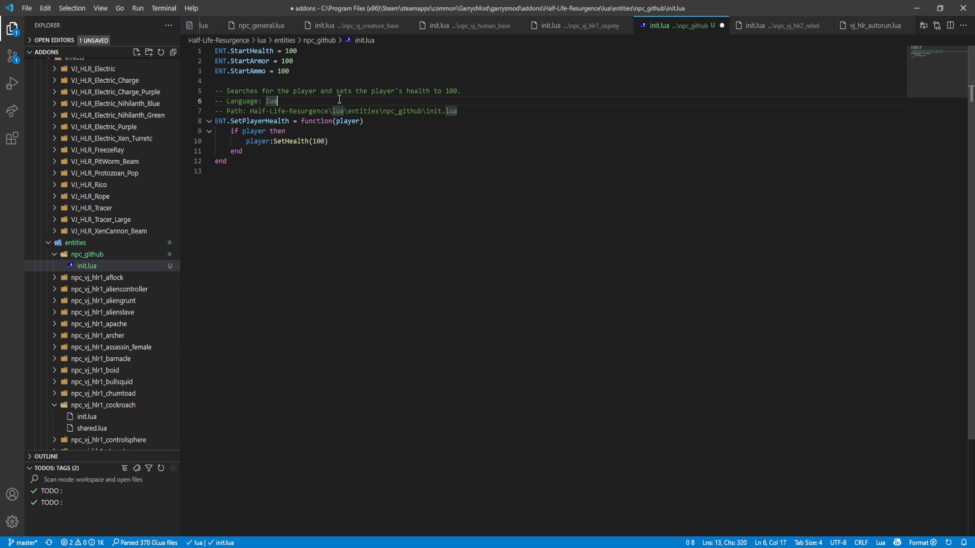
{"action": "left_click", "coordinate": [253, 179]}
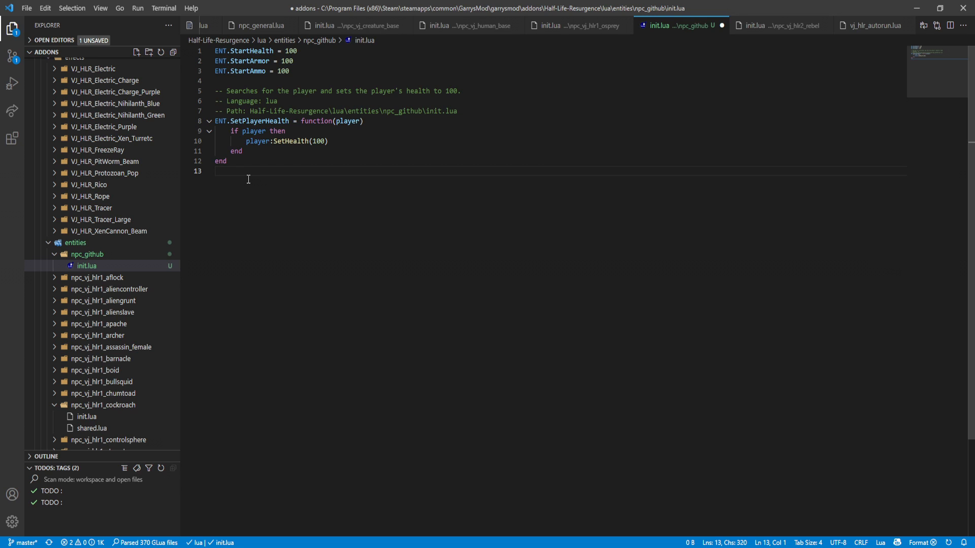
{"action": "key", "text": "Return"}
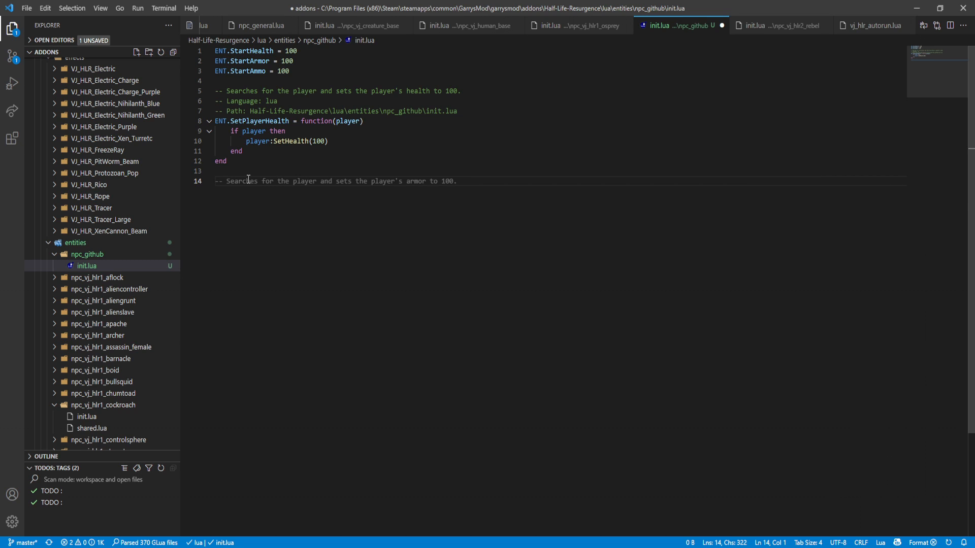
Accept Copilot's SetPlayerArmor solution setting the player's armor to 100
{"action": "key", "text": "ctrl+Return"}
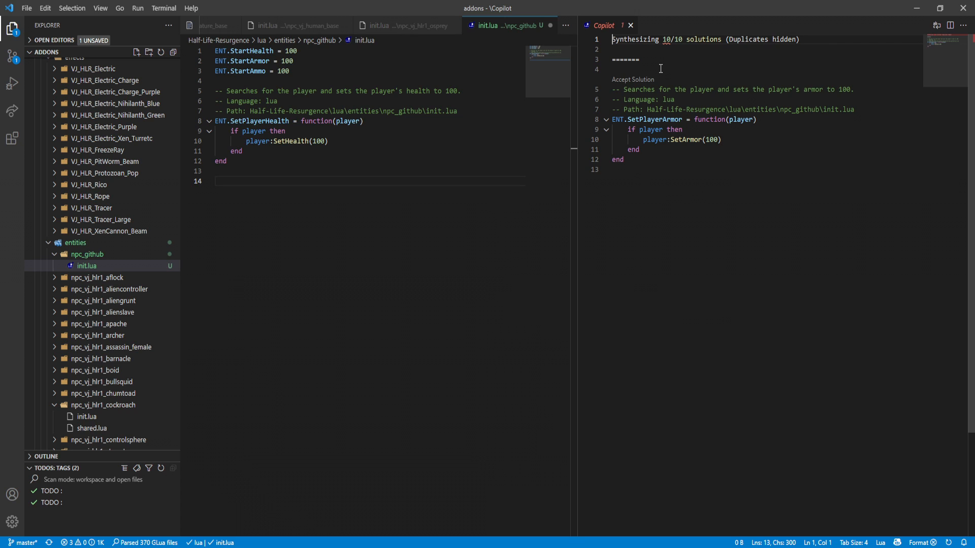
{"action": "left_click", "coordinate": [633, 79]}
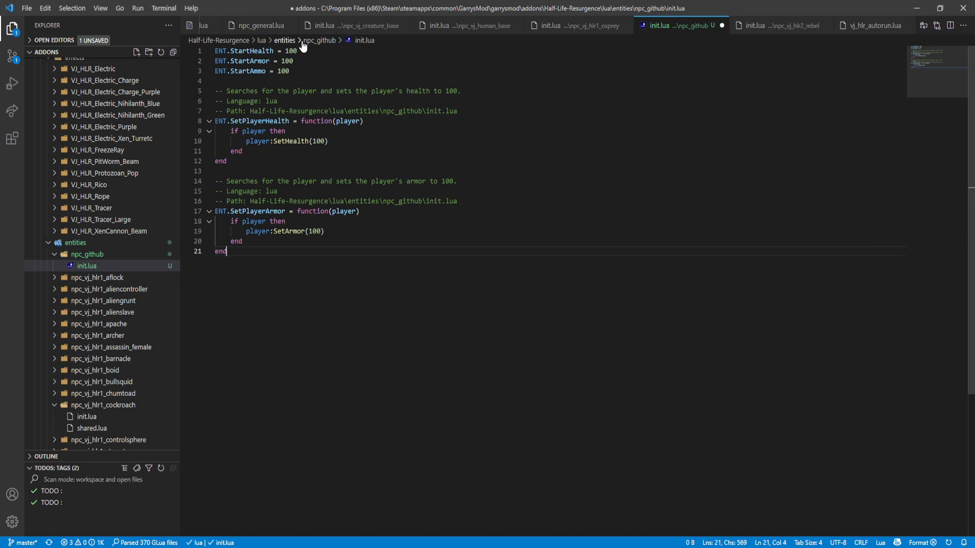
Review the StartHealth line and the new armor function, then move to a new line at the file's end
{"action": "left_click", "coordinate": [196, 52]}
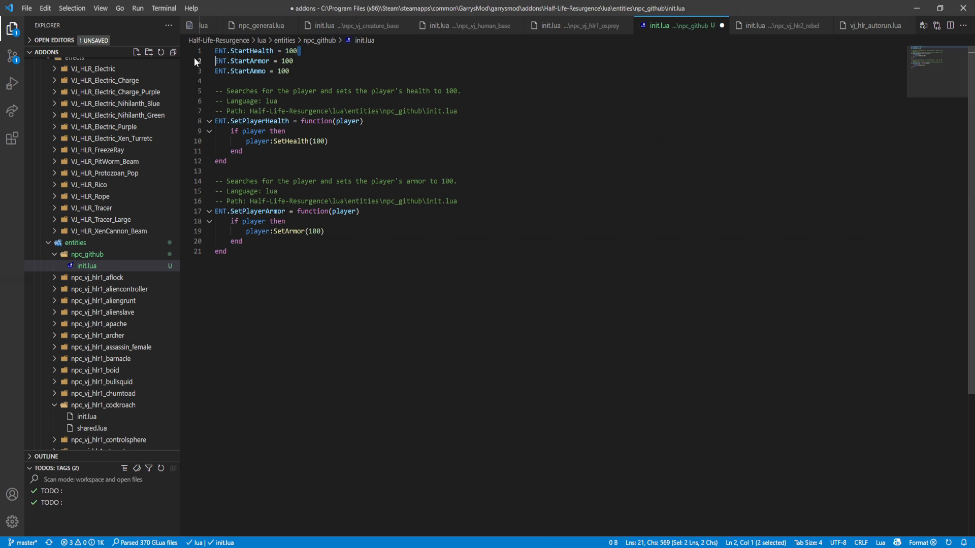
{"action": "left_click", "coordinate": [200, 62]}
{"action": "left_click", "coordinate": [301, 51]}
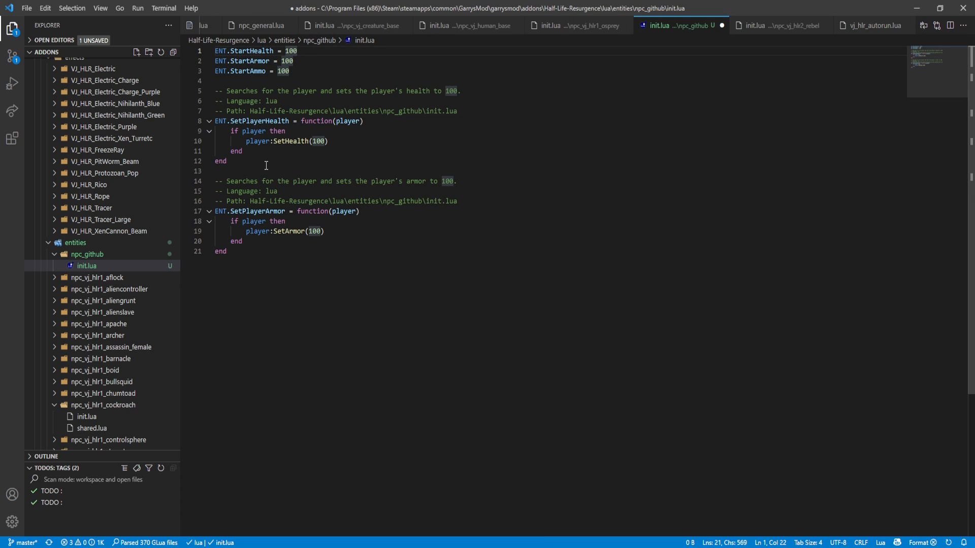
{"action": "left_click_drag", "start_coordinate": [227, 252], "coordinate": [180, 199]}
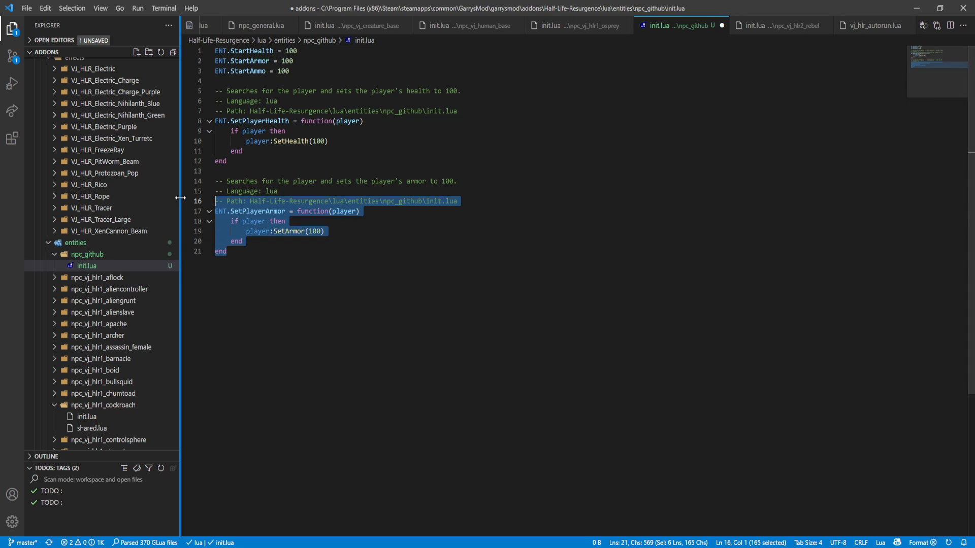
{"action": "left_click", "coordinate": [280, 249]}
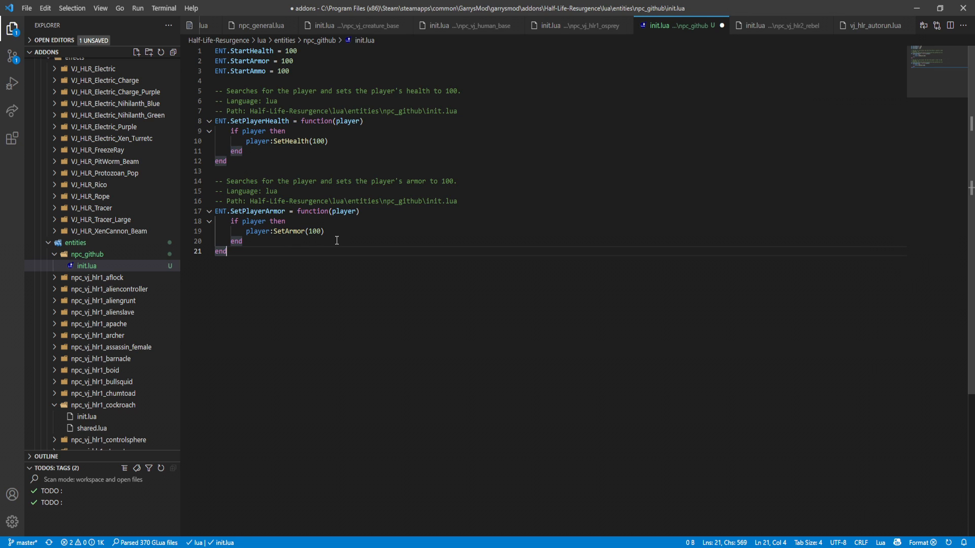
{"action": "key", "text": "Return"}
{"action": "key", "text": "Return"}
Accept Copilot's SetPlayerAmmo function setting ammo to 100 and request suggestions for the next lines
{"action": "key", "text": "ctrl+Return"}
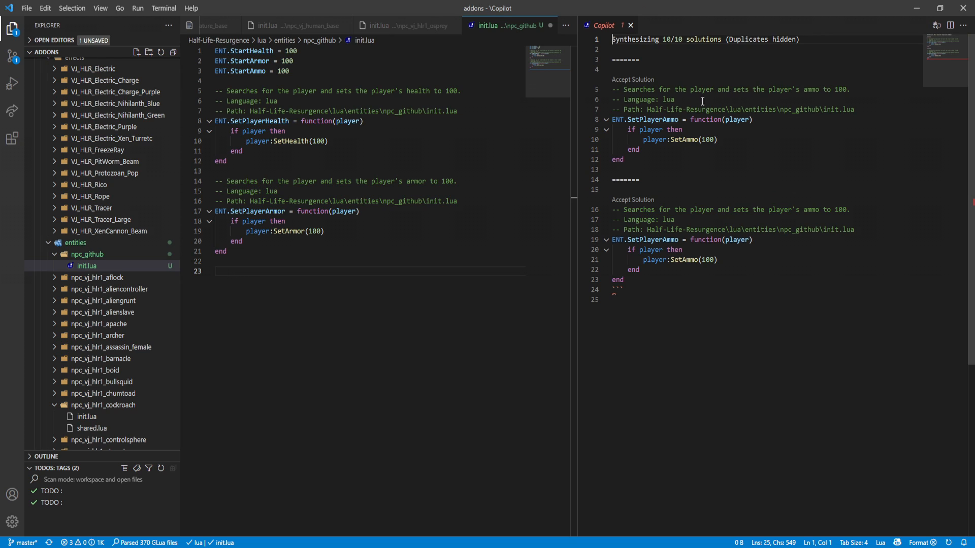
{"action": "left_click", "coordinate": [632, 80]}
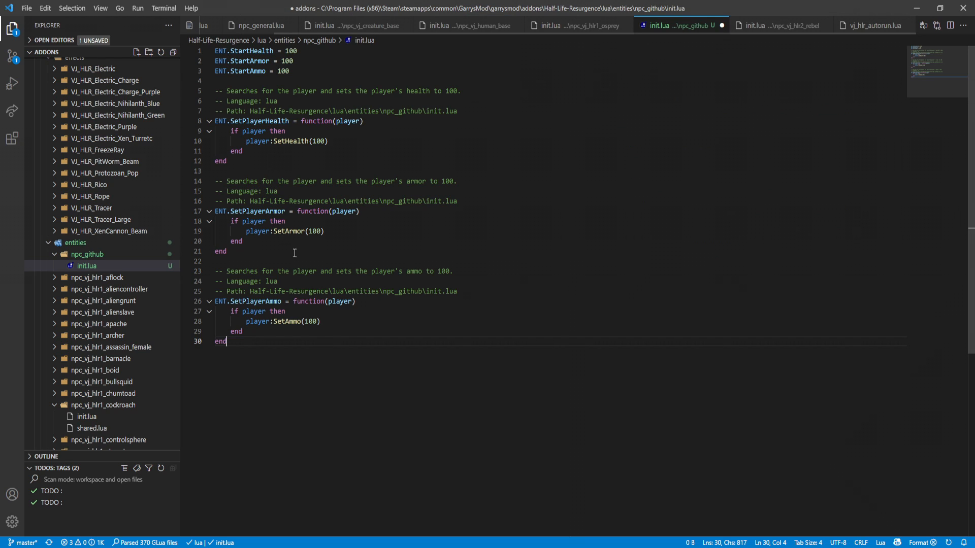
{"action": "key", "text": "Return"}
{"action": "key", "text": "Return"}
{"action": "key", "text": "ctrl+Return"}
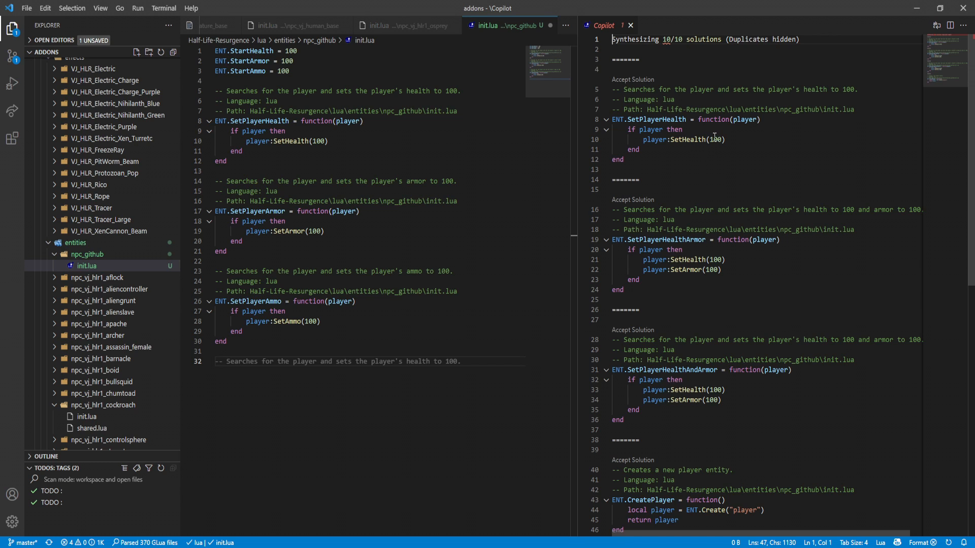
{"action": "scroll", "coordinate": [777, 182], "scroll_direction": "down", "scroll_amount": 5}
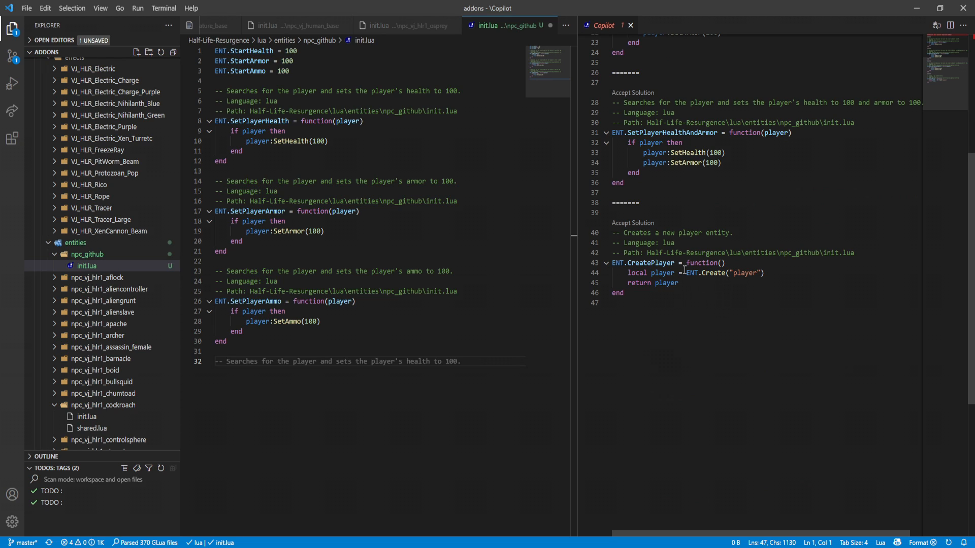
{"action": "left_click_drag", "start_coordinate": [689, 273], "coordinate": [733, 273]}
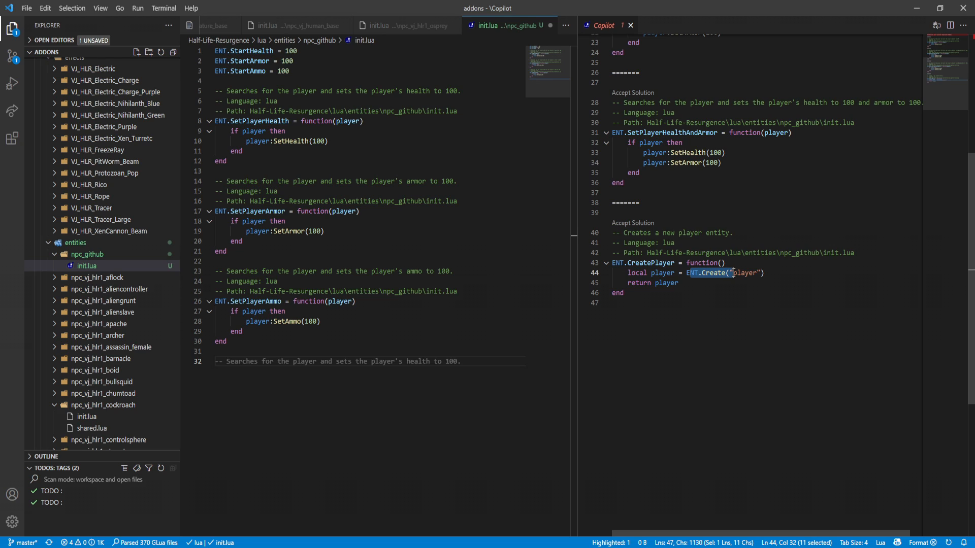
{"action": "left_click", "coordinate": [725, 273]}
{"action": "left_click_drag", "start_coordinate": [688, 274], "coordinate": [730, 273]}
{"action": "left_click", "coordinate": [745, 271]}
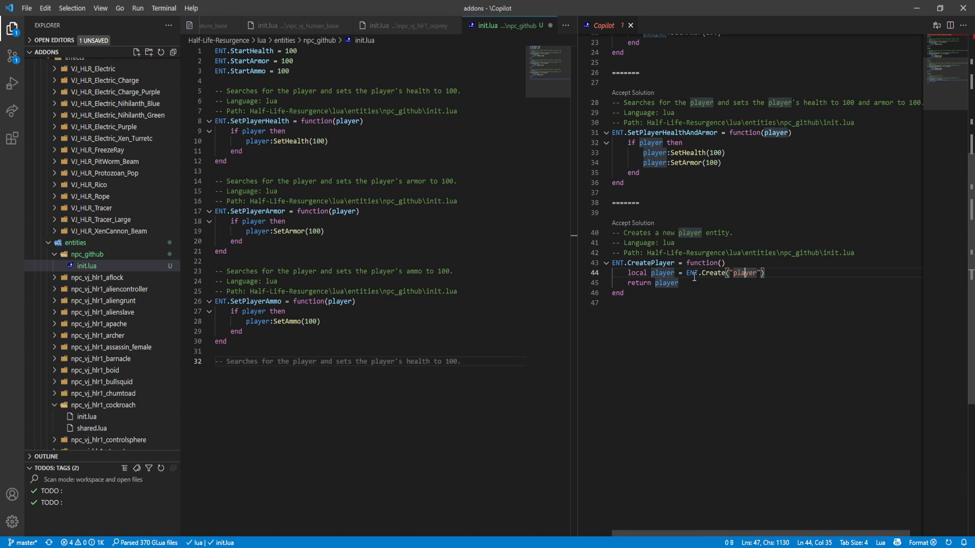
{"action": "left_click_drag", "start_coordinate": [664, 272], "coordinate": [670, 263]}
{"action": "left_click", "coordinate": [671, 272]}
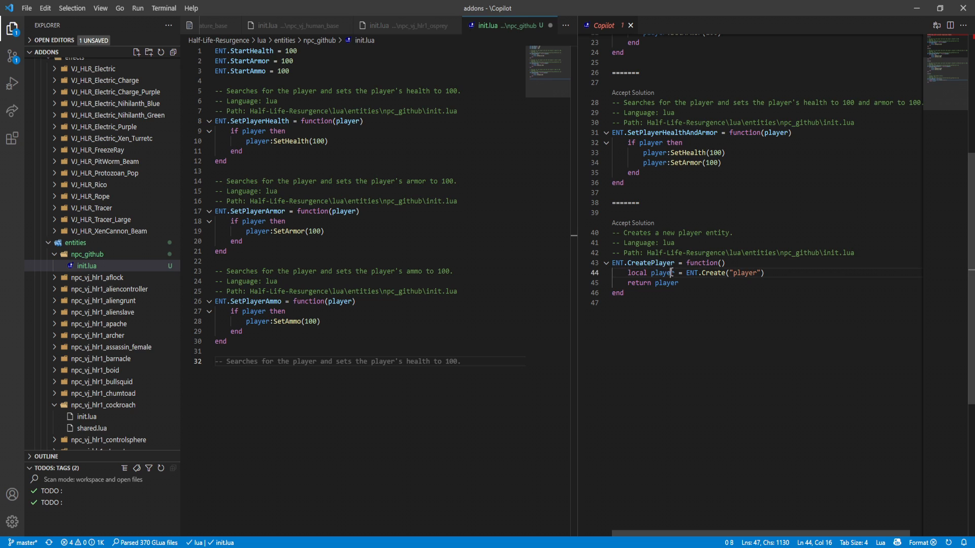
{"action": "double_click", "coordinate": [672, 273]}
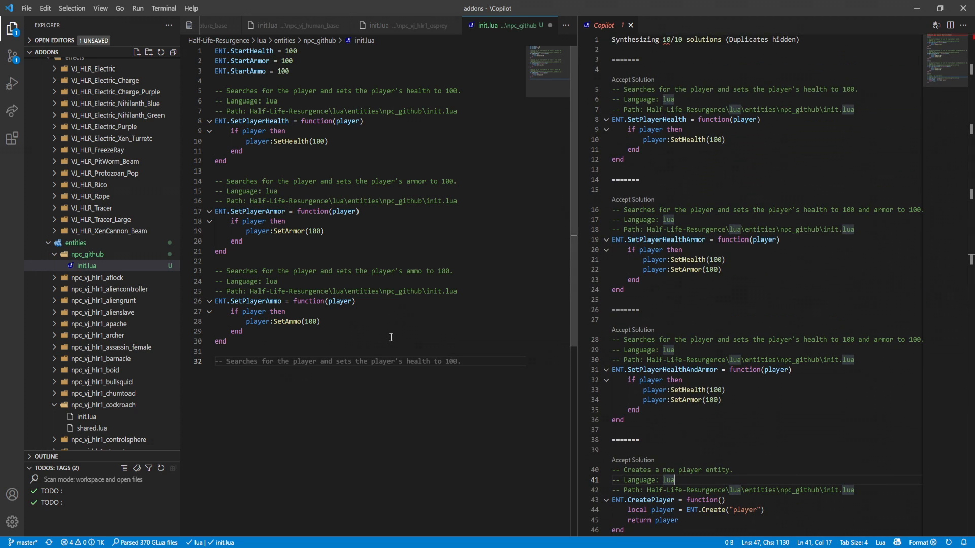
{"action": "left_click", "coordinate": [381, 348]}
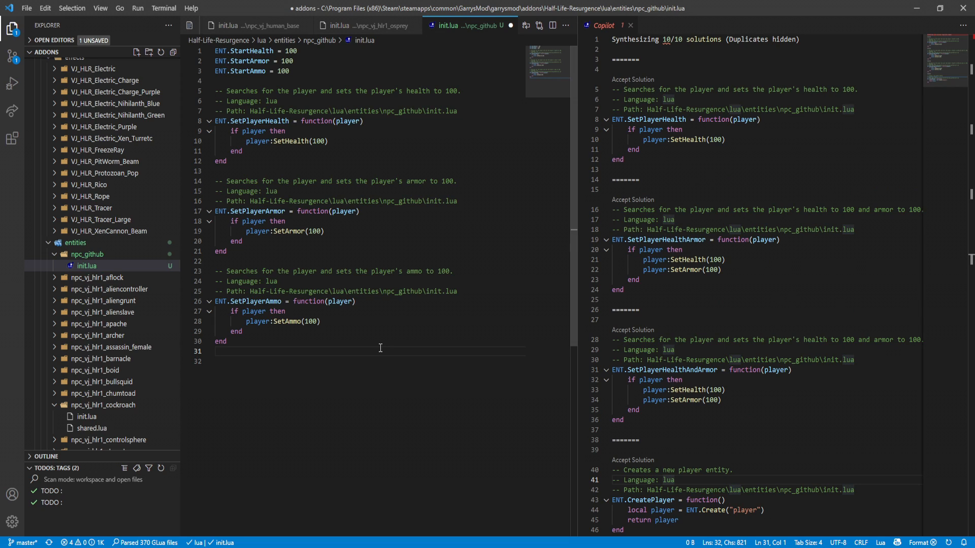
Add a 'Give player pistol' comment and request Copilot solutions for it
{"action": "key", "text": "Return"}
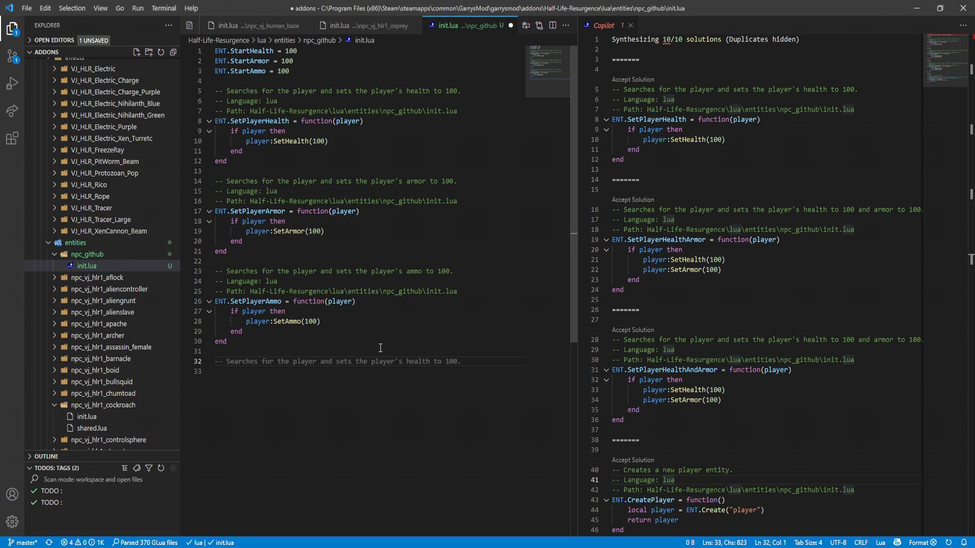
{"action": "type", "text": "-- "}
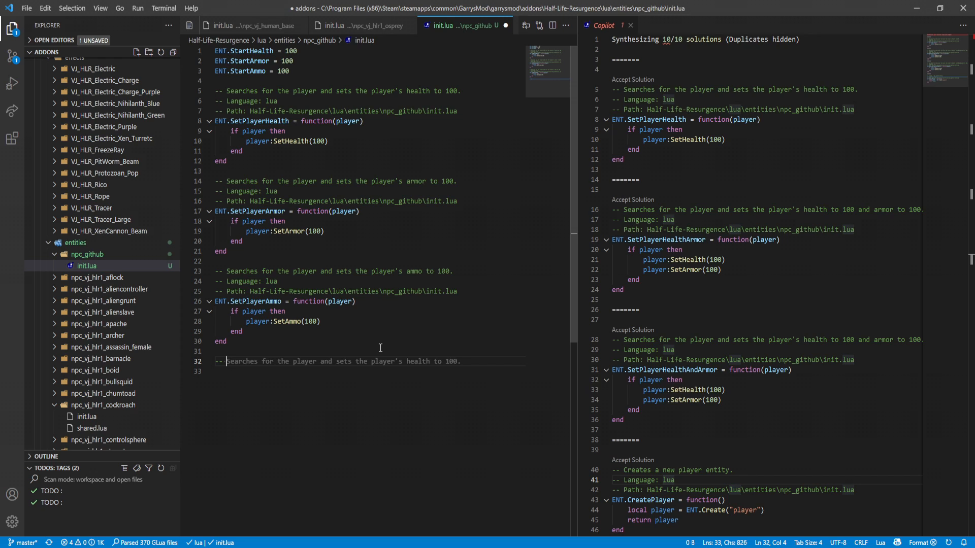
{"action": "type", "text": "Give p"}
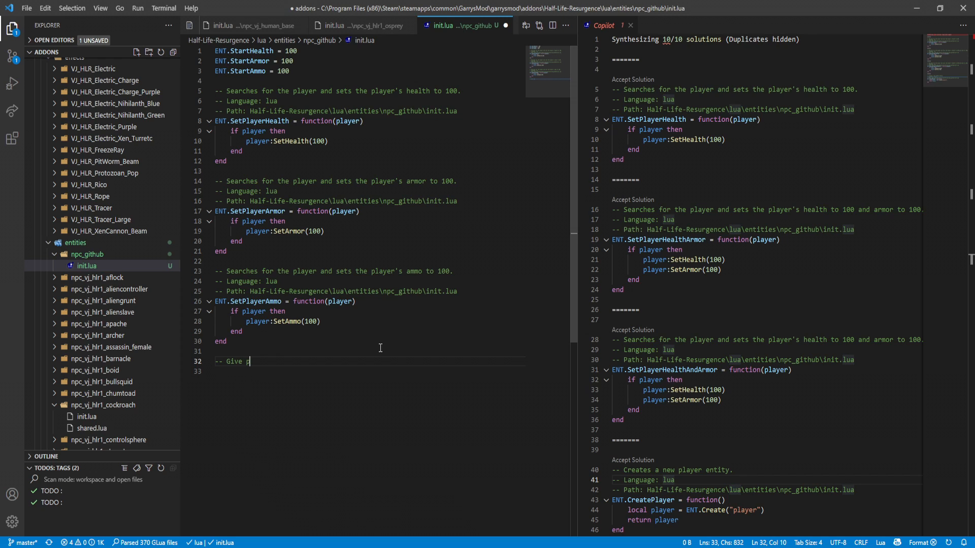
{"action": "type", "text": "layer "}
{"action": "type", "text": "pi"}
{"action": "type", "text": "sol"}
{"action": "key", "text": "BackSpace"}
{"action": "key", "text": "BackSpace"}
{"action": "key", "text": "BackSpace"}
{"action": "type", "text": "stol"}
{"action": "key", "text": "ctrl+Return"}
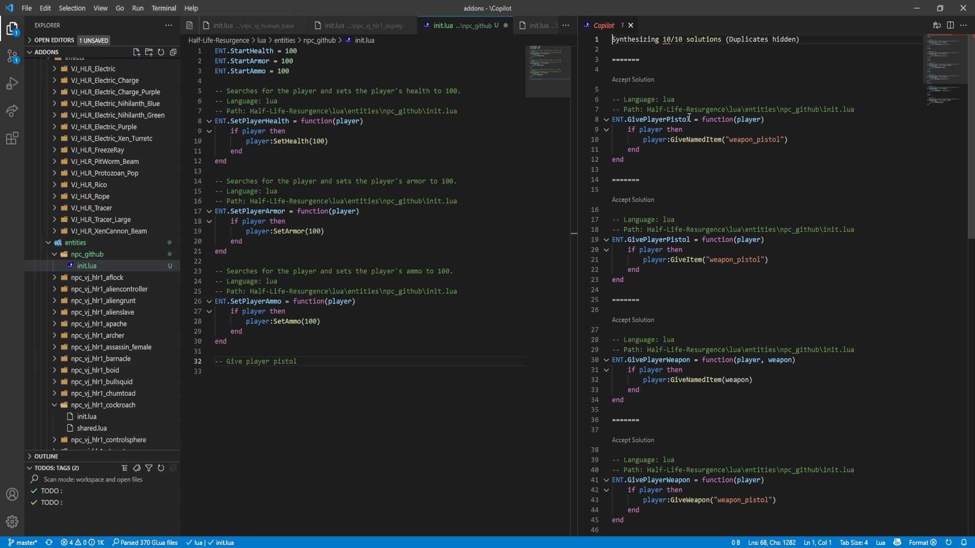
Inspect the GivePlayerPistol suggestion with its weapon_pistol GiveNamedItem call
{"action": "left_click", "coordinate": [656, 119]}
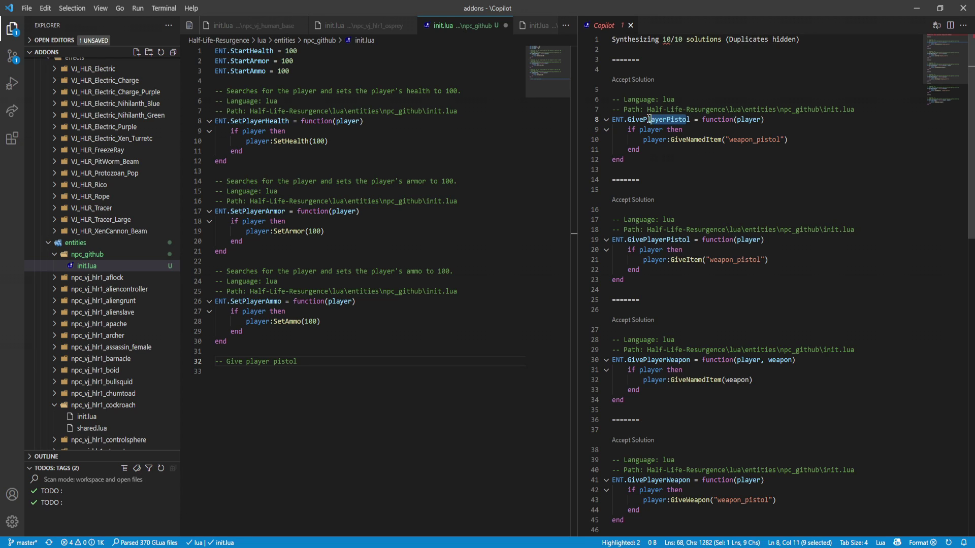
{"action": "left_click", "coordinate": [689, 130]}
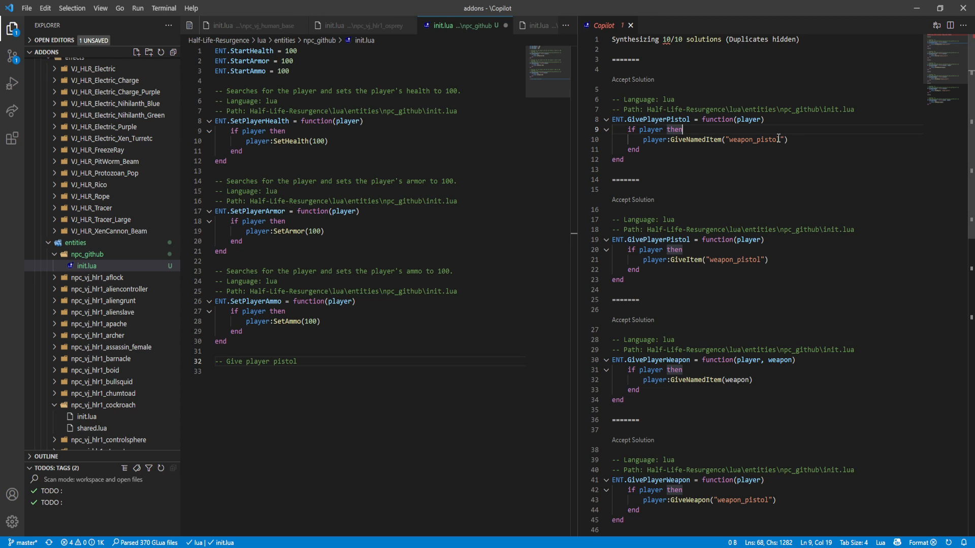
{"action": "left_click_drag", "start_coordinate": [781, 139], "coordinate": [726, 140]}
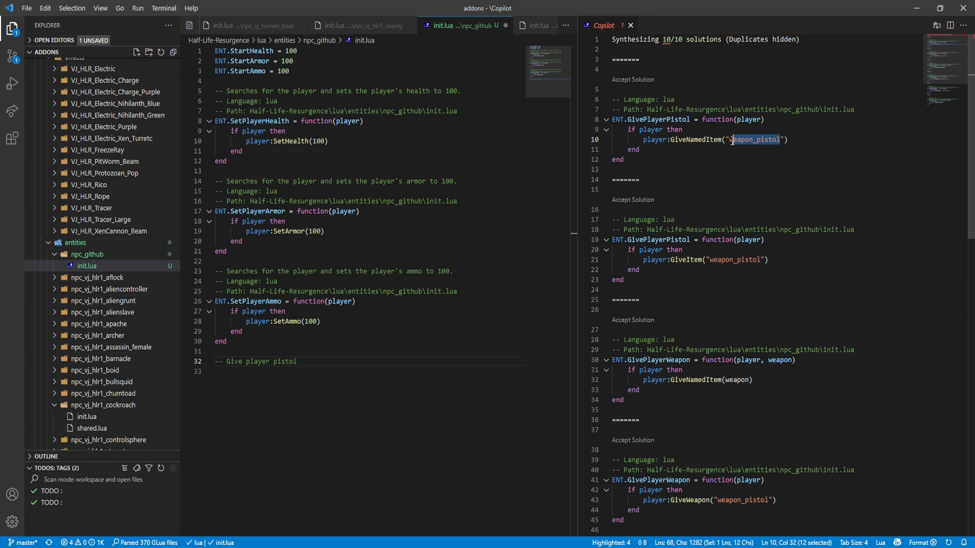
{"action": "double_click", "coordinate": [685, 141]}
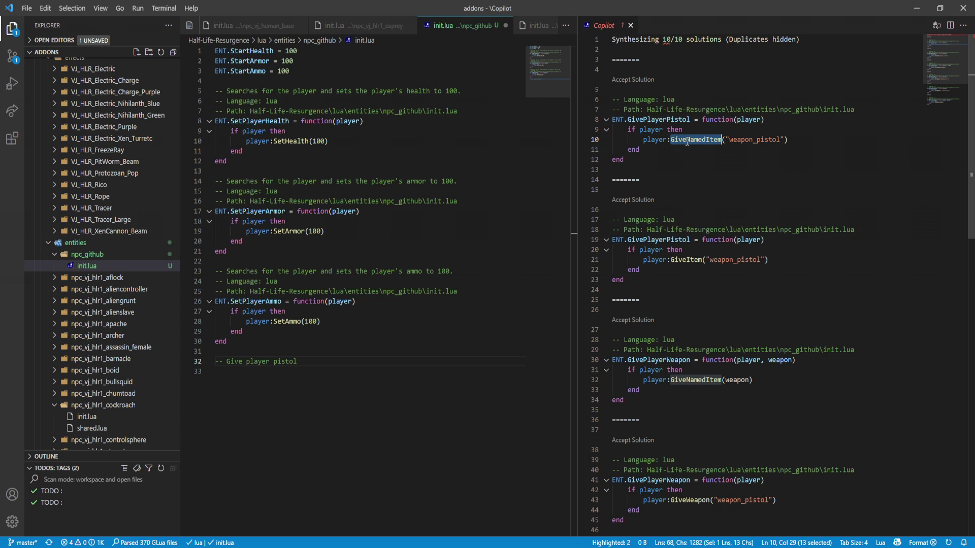
{"action": "left_click", "coordinate": [761, 140]}
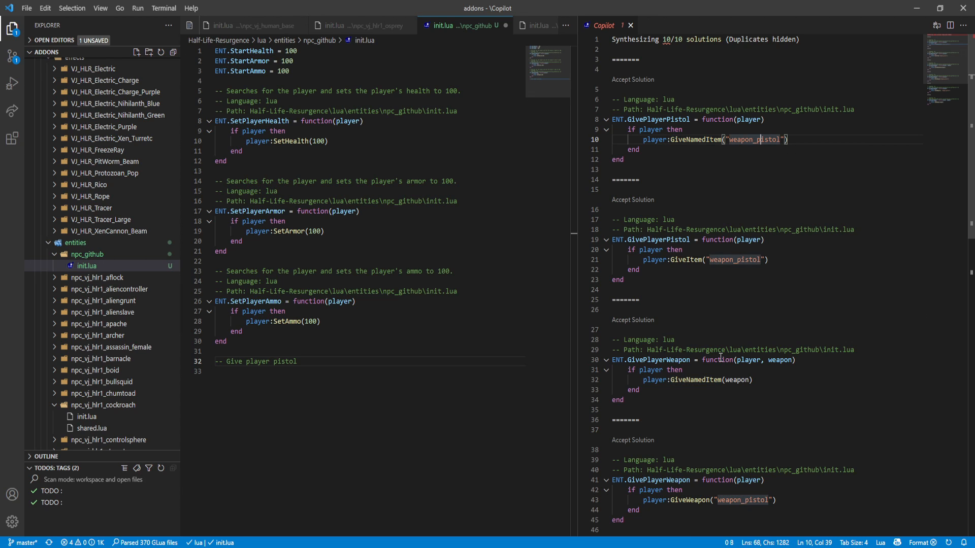
{"action": "left_click_drag", "start_coordinate": [693, 359], "coordinate": [668, 360]}
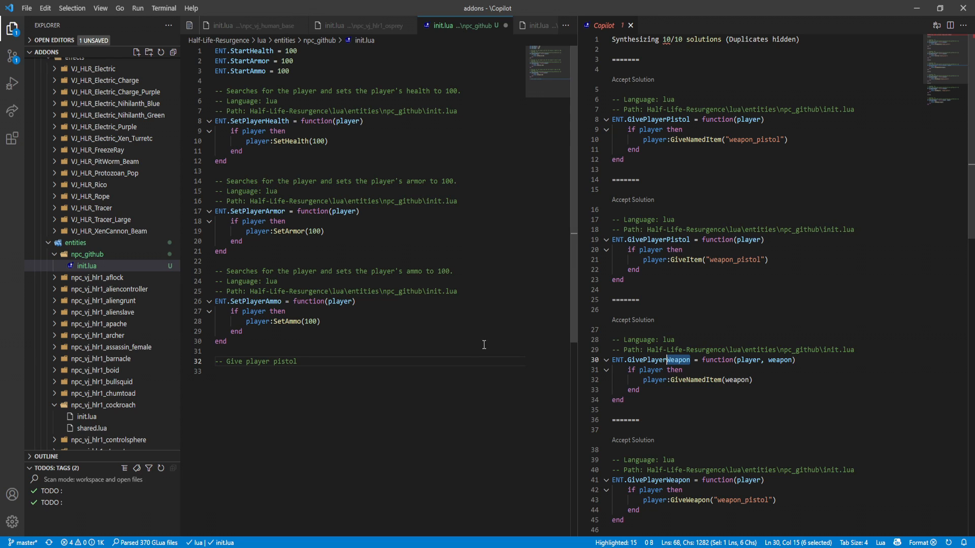
{"action": "double_click", "coordinate": [277, 363]}
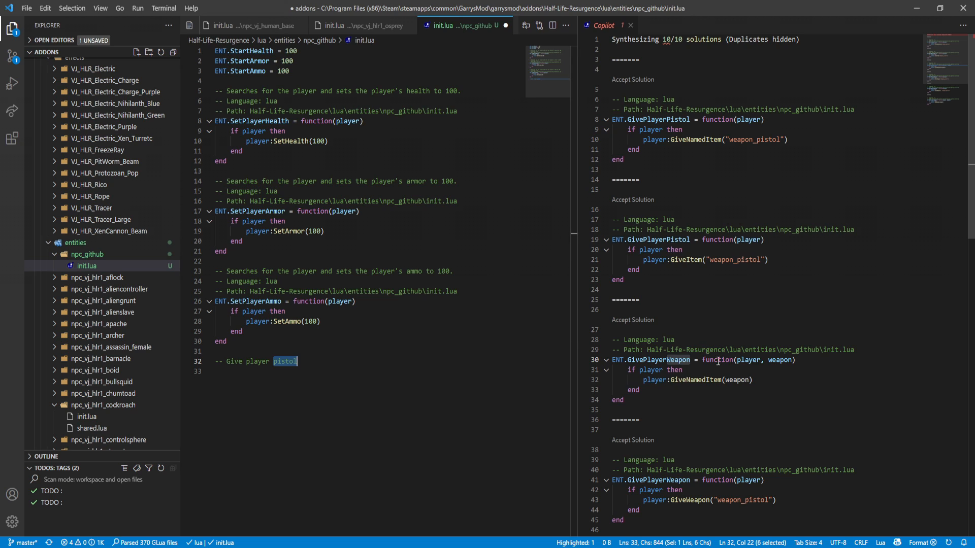
Compare the GivePlayerWeapon, GiveWeapon and SetWeapon alternative solutions in the Copilot pane
{"action": "left_click", "coordinate": [683, 370]}
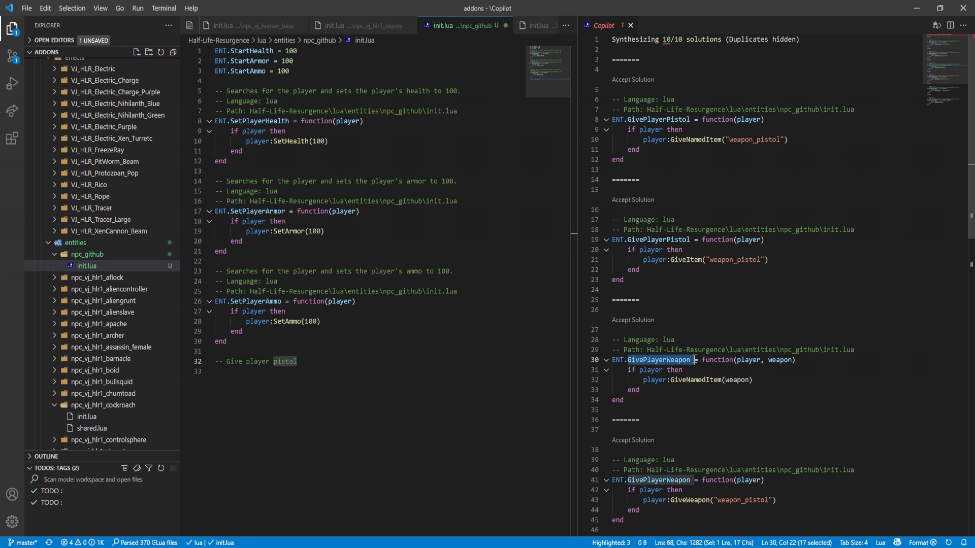
{"action": "left_click", "coordinate": [702, 360]}
{"action": "scroll", "coordinate": [702, 360], "scroll_direction": "down", "scroll_amount": 3}
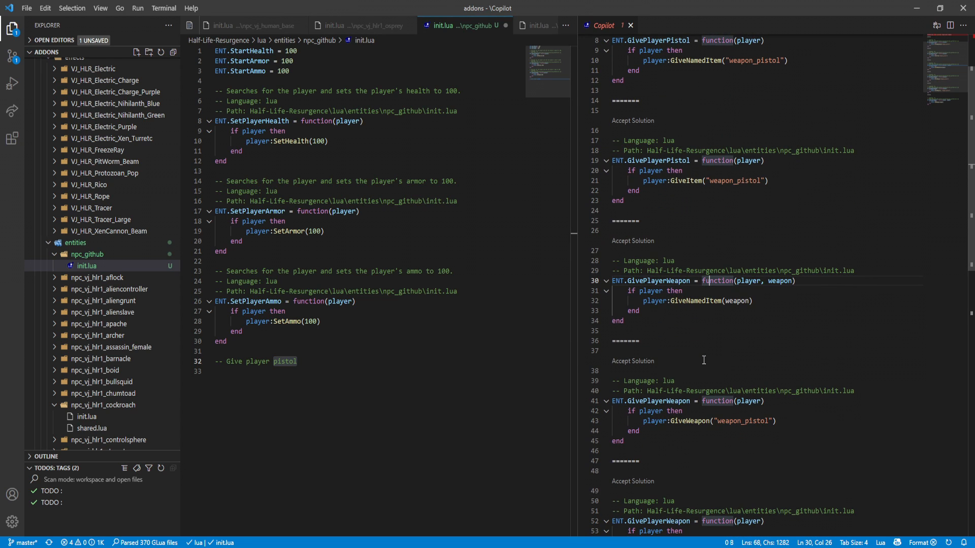
{"action": "scroll", "coordinate": [703, 359], "scroll_direction": "down", "scroll_amount": 2}
{"action": "left_click_drag", "start_coordinate": [692, 387], "coordinate": [607, 332]}
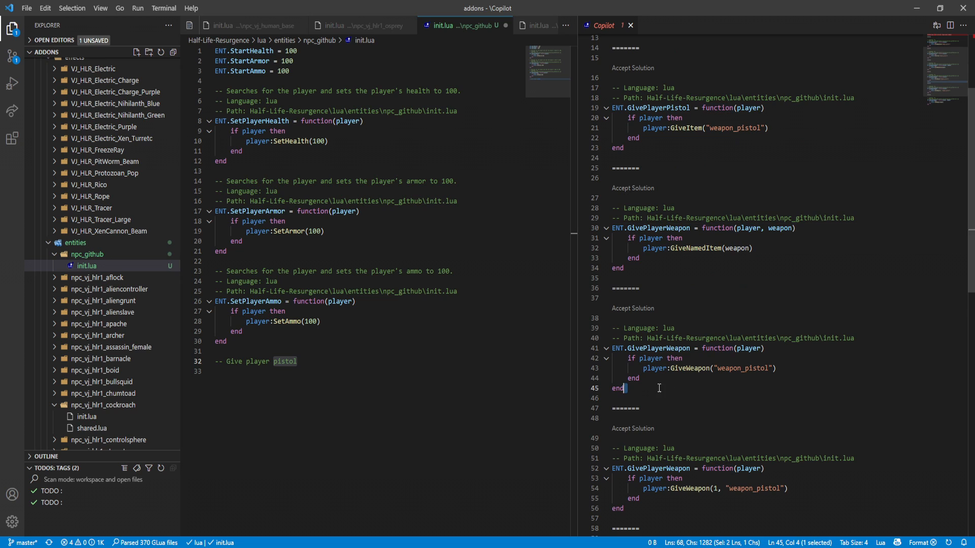
{"action": "left_click", "coordinate": [675, 358]}
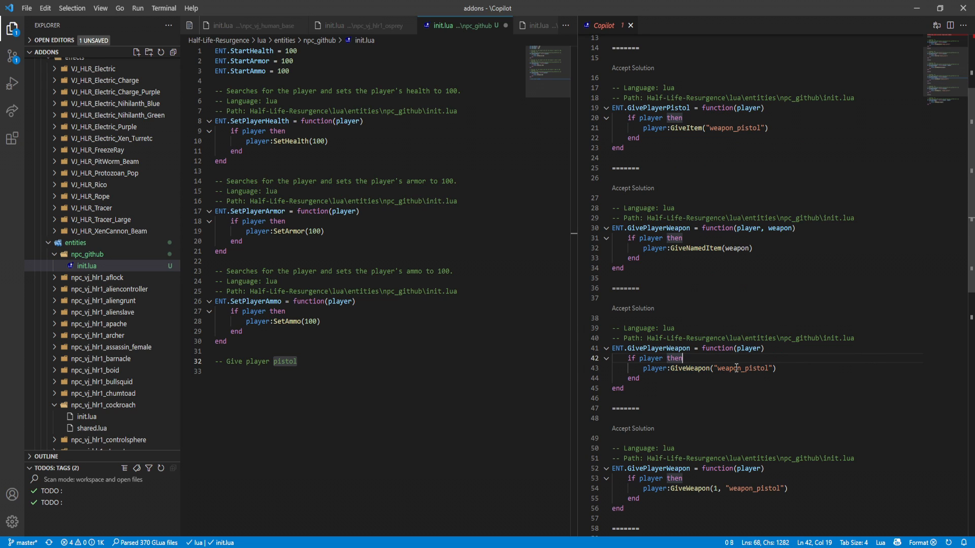
{"action": "double_click", "coordinate": [698, 369]}
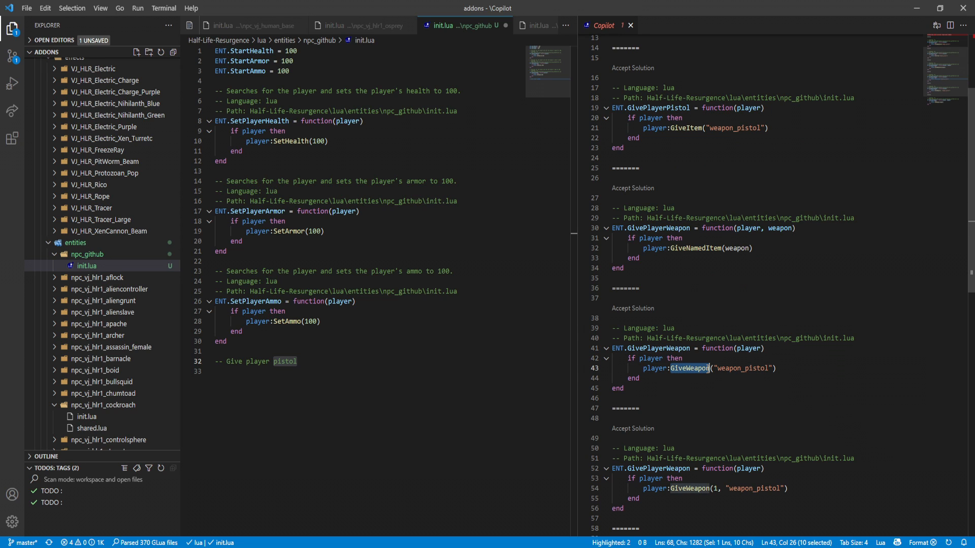
{"action": "scroll", "coordinate": [706, 369], "scroll_direction": "down", "scroll_amount": 3}
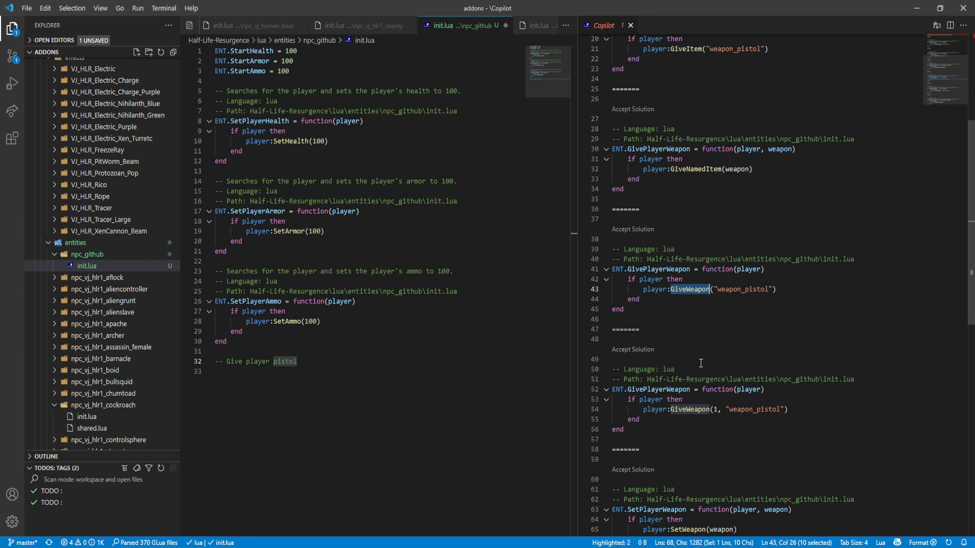
{"action": "scroll", "coordinate": [699, 363], "scroll_direction": "down", "scroll_amount": 5}
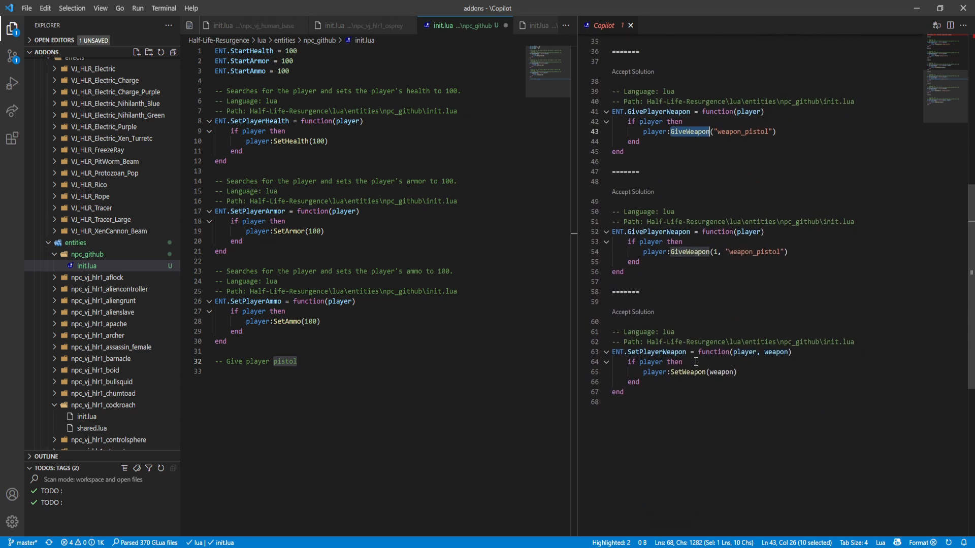
{"action": "scroll", "coordinate": [694, 395], "scroll_direction": "up", "scroll_amount": 1}
{"action": "scroll", "coordinate": [703, 395], "scroll_direction": "up", "scroll_amount": 2}
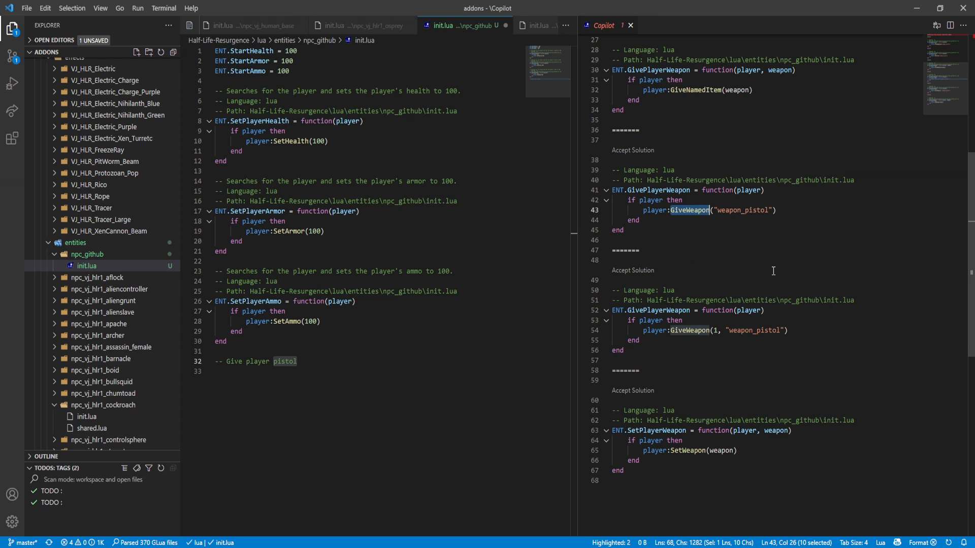
{"action": "left_click", "coordinate": [727, 452]}
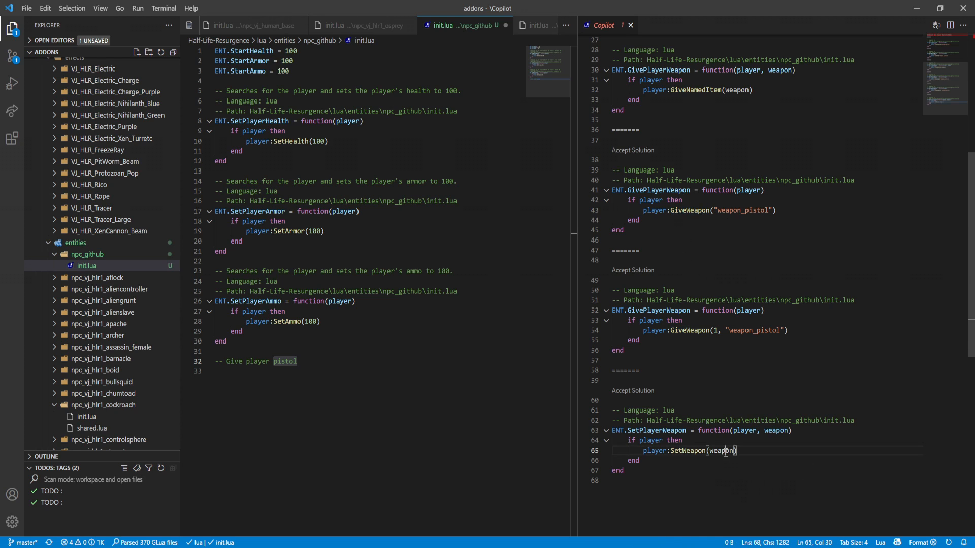
{"action": "left_click", "coordinate": [687, 450]}
Accept the SetPlayerWeapon solution, add a 'Give player a healthpack' comment and request Copilot solutions
{"action": "left_click", "coordinate": [640, 387]}
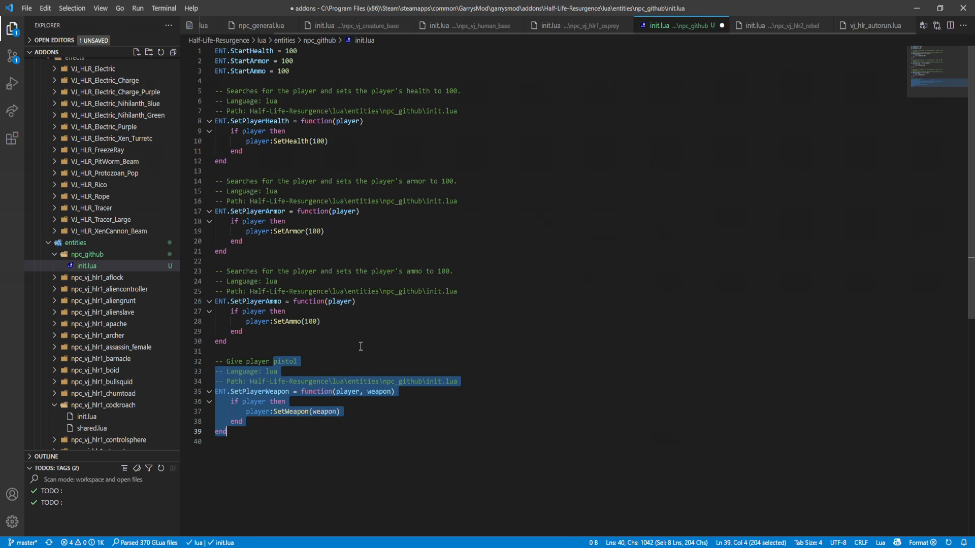
{"action": "double_click", "coordinate": [383, 392]}
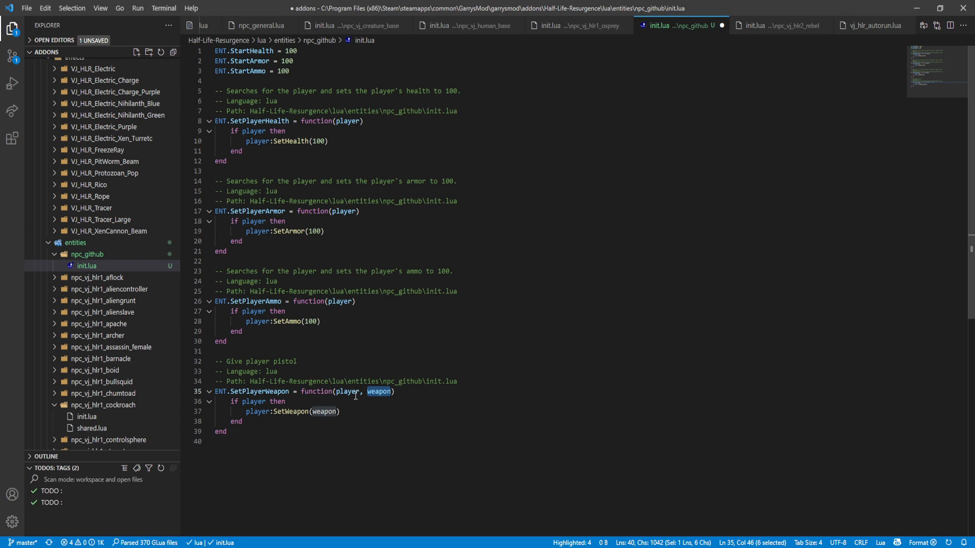
{"action": "left_click", "coordinate": [275, 446]}
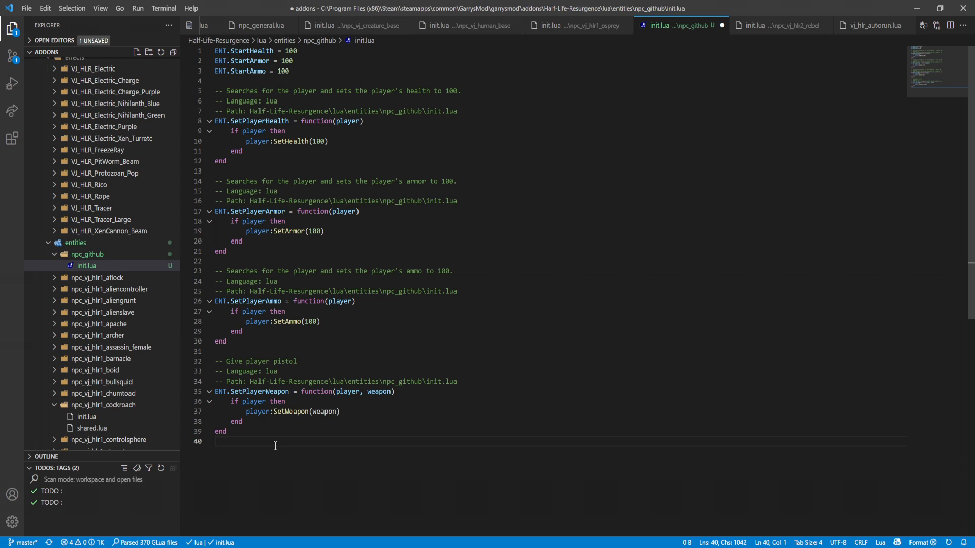
{"action": "key", "text": "Return"}
{"action": "key", "text": "Return"}
{"action": "type", "text": "-- "}
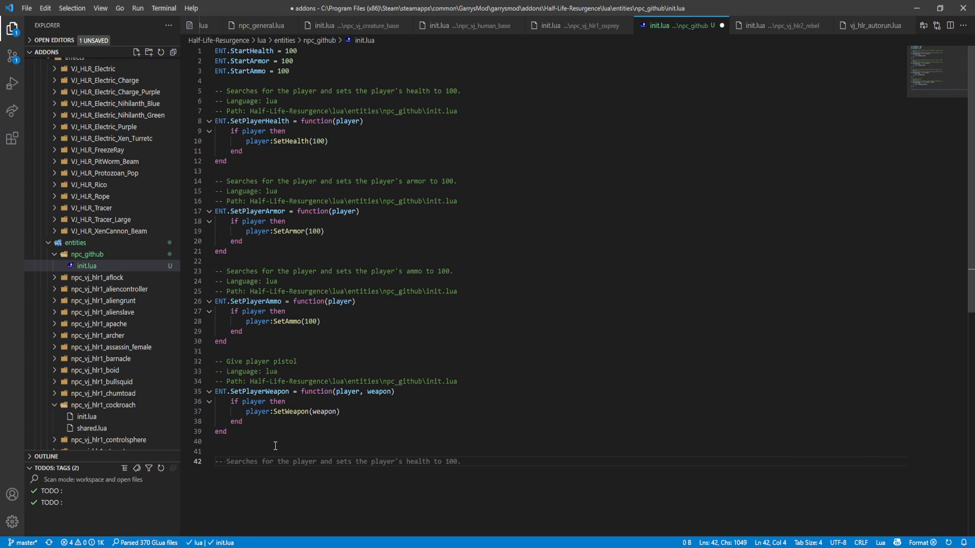
{"action": "type", "text": "Give pla"}
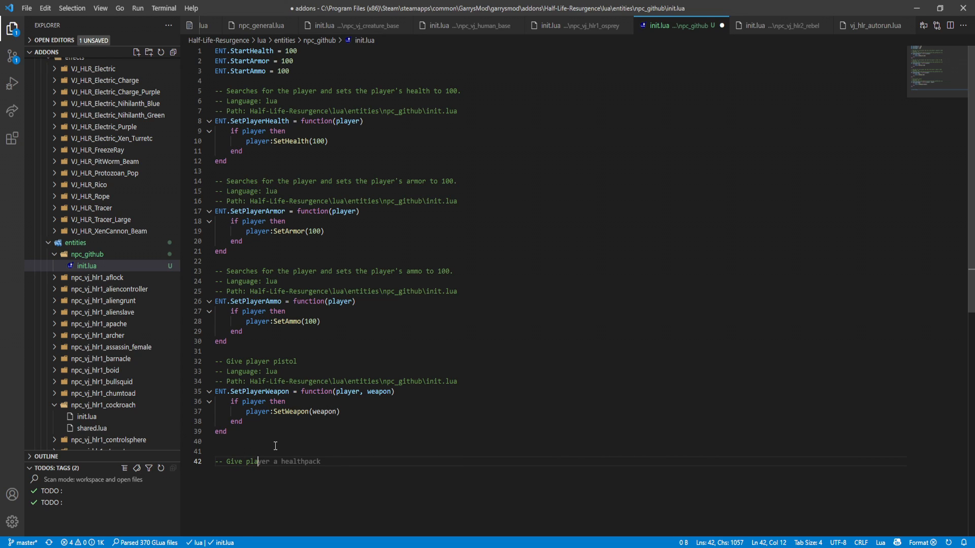
{"action": "type", "text": "yer a healthpack"}
{"action": "key", "text": "ctrl+Return"}
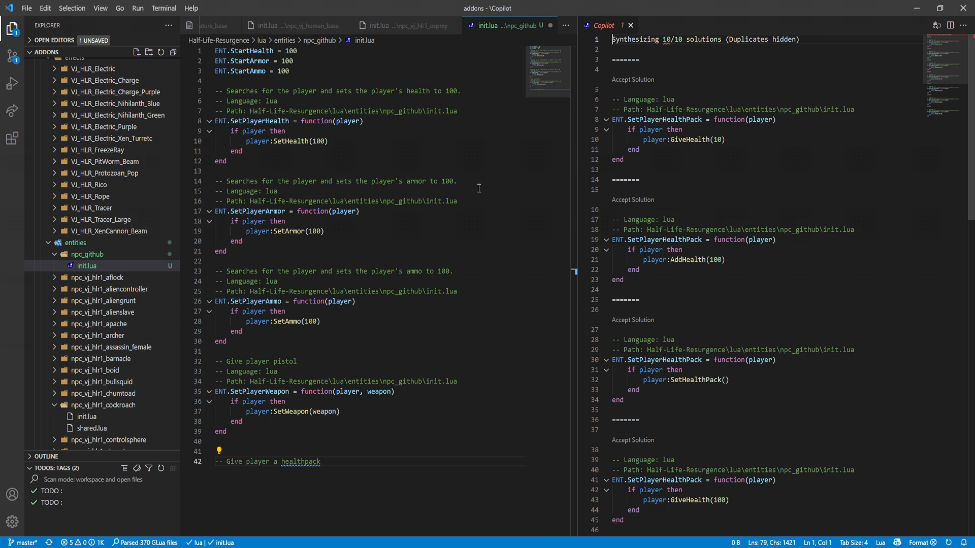
Reword the comment to 'Give player food' and request Copilot solutions for it
{"action": "left_click_drag", "start_coordinate": [321, 462], "coordinate": [277, 463]}
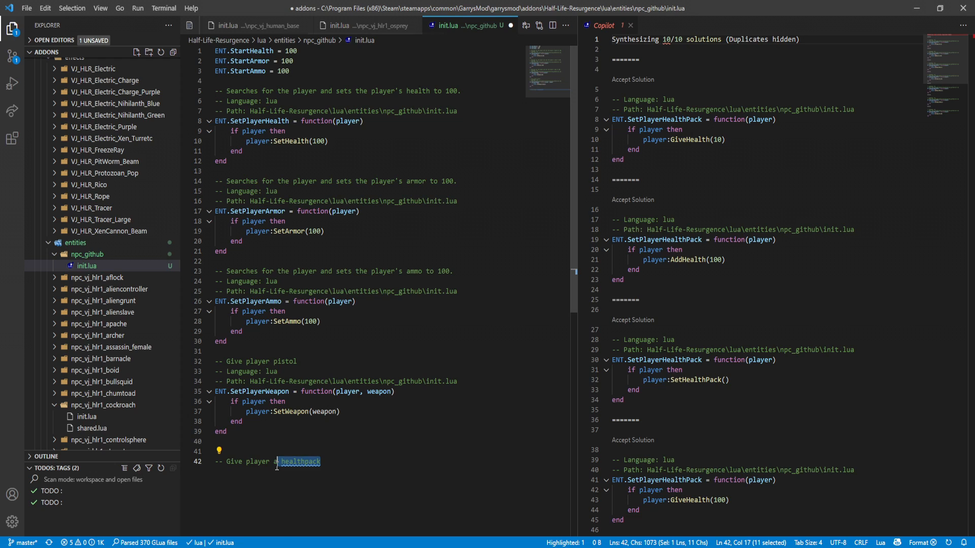
{"action": "key", "text": "End"}
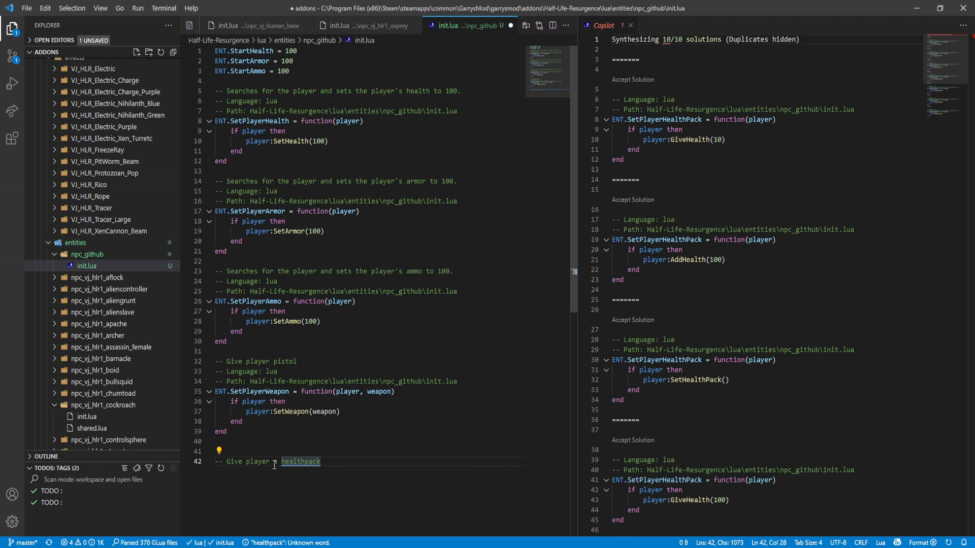
{"action": "left_click", "coordinate": [273, 462], "text": "shift"}
{"action": "type", "text": "f"}
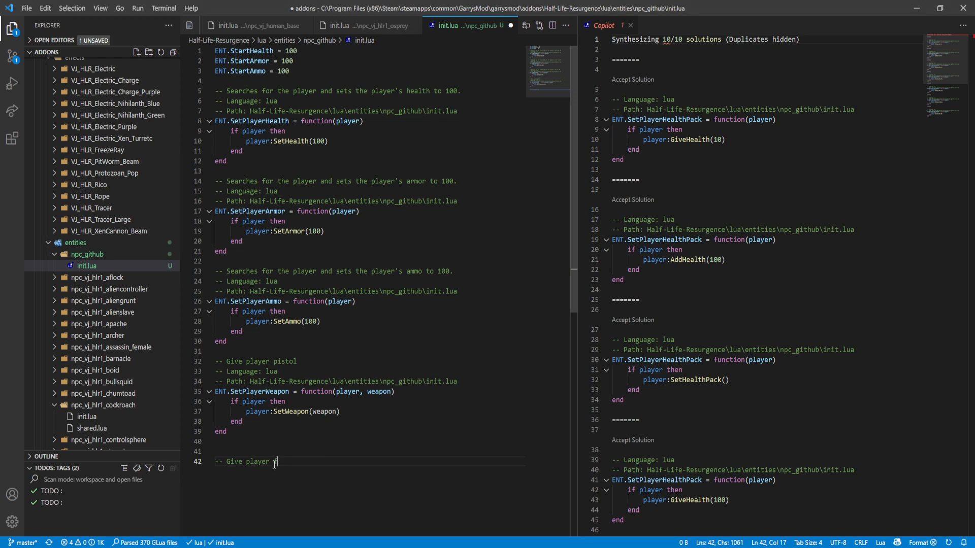
{"action": "type", "text": "ood"}
{"action": "key", "text": "ctrl+Return"}
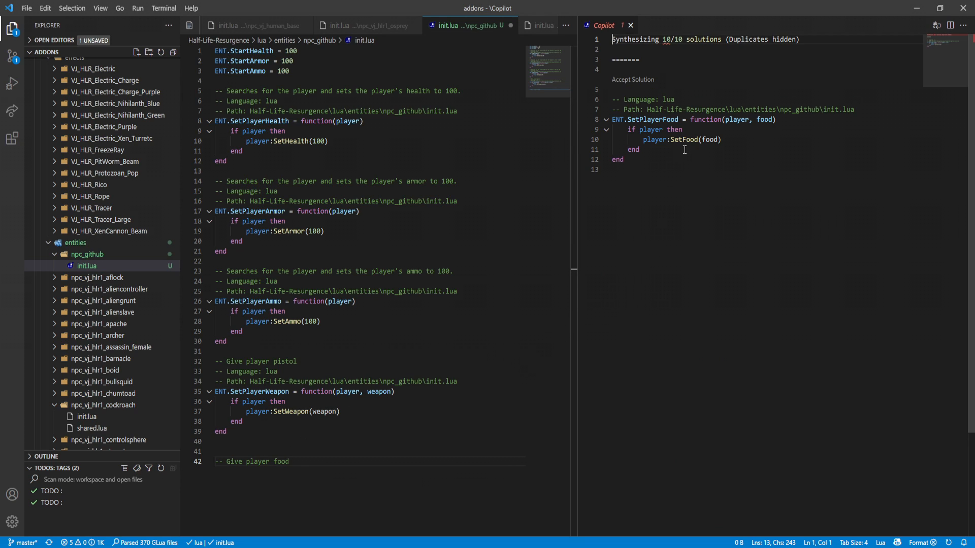
Reword the comment to 'Give player machine gun', get Copilot's SetPlayerWeapon solution, and select all the code
{"action": "double_click", "coordinate": [302, 461]}
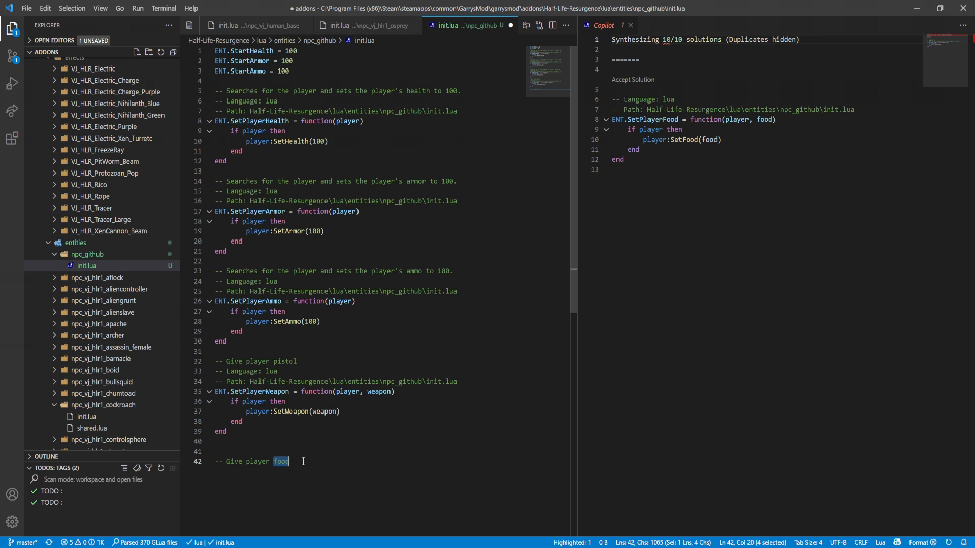
{"action": "type", "text": "machine"}
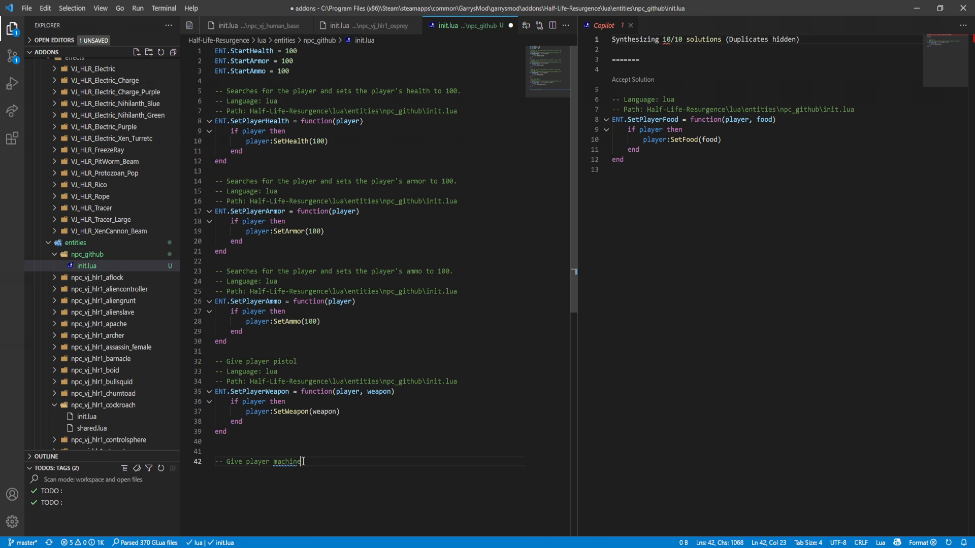
{"action": "type", "text": " gun"}
{"action": "key", "text": "ctrl+Return"}
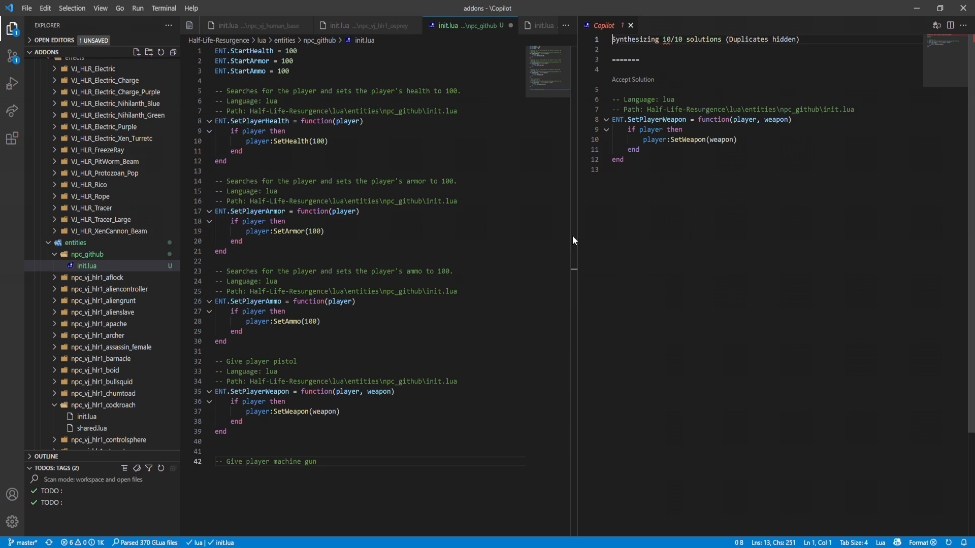
{"action": "left_click", "coordinate": [361, 462]}
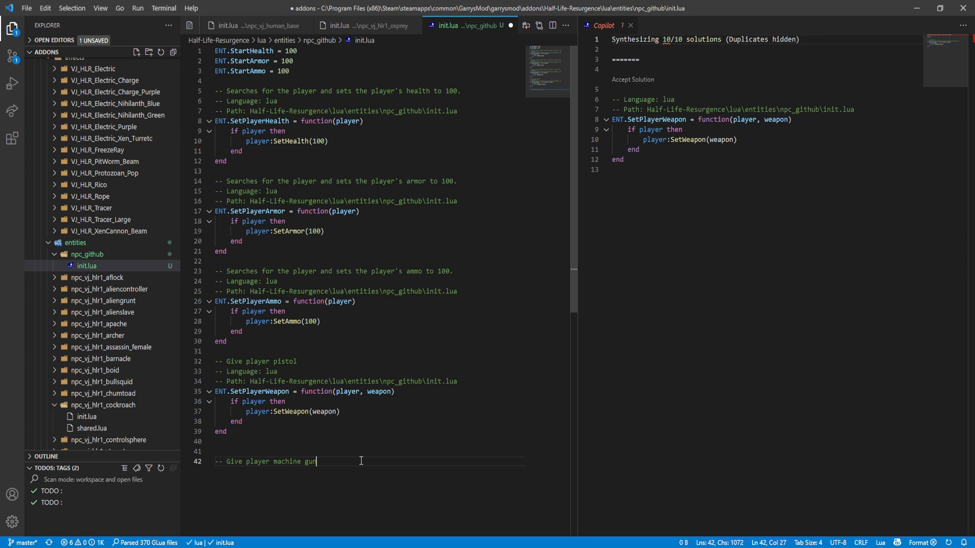
{"action": "key", "text": "ctrl+Return"}
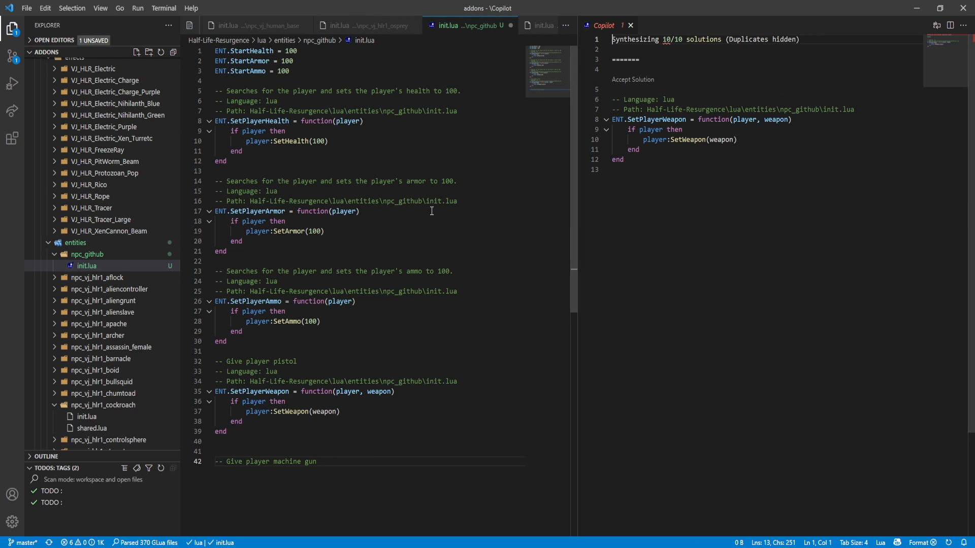
{"action": "left_click", "coordinate": [339, 461]}
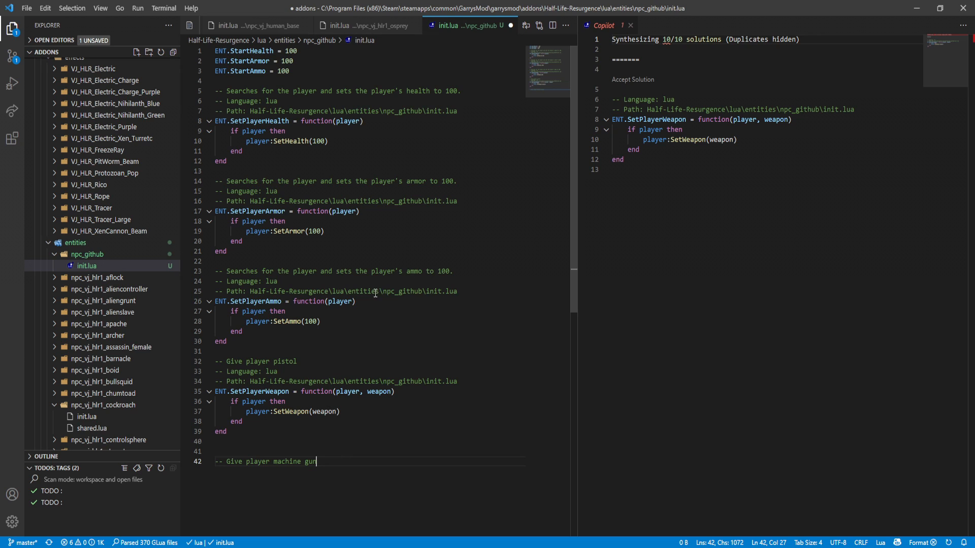
{"action": "left_click_drag", "start_coordinate": [386, 465], "coordinate": [206, 30]}
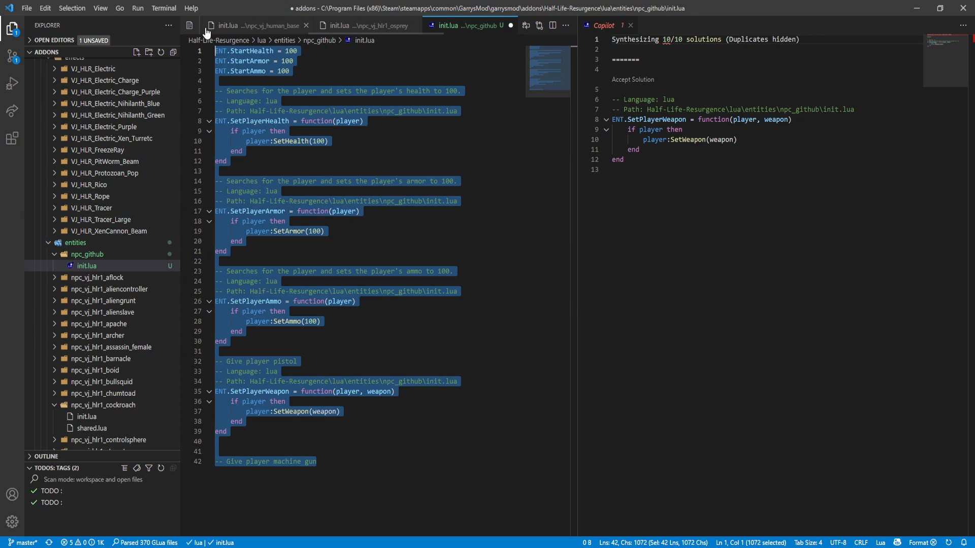
{"action": "left_click_drag", "start_coordinate": [205, 29], "coordinate": [244, 6]}
{"action": "left_click", "coordinate": [482, 103]}
{"action": "left_click_drag", "start_coordinate": [393, 496], "coordinate": [215, 47]}
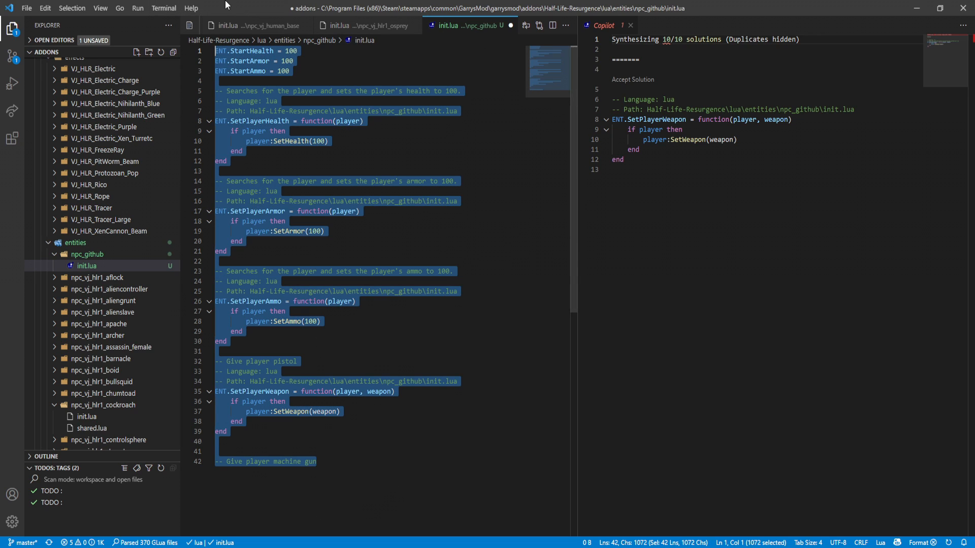
{"action": "left_click", "coordinate": [463, 134]}
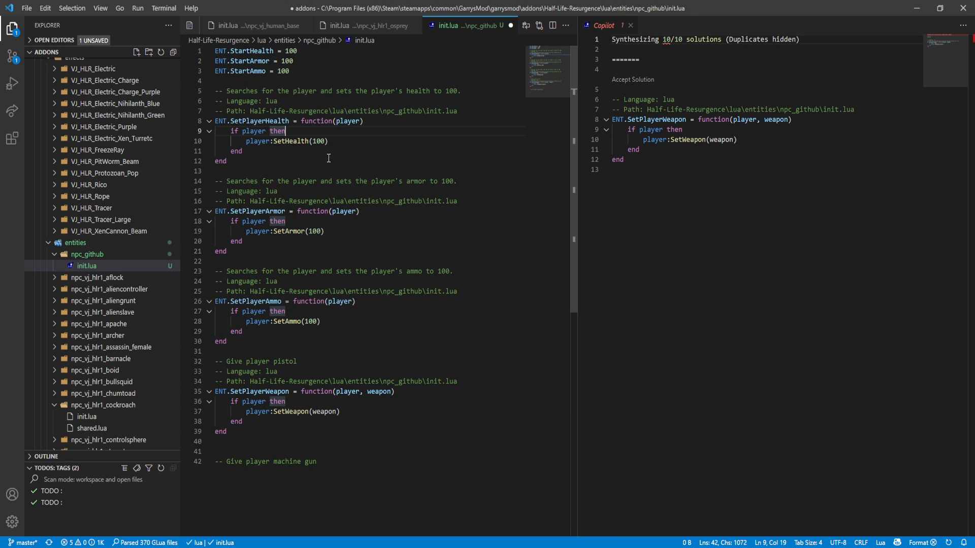
{"action": "mouse_move", "coordinate": [406, 470]}
{"action": "left_mouse_down"}
{"action": "mouse_move", "coordinate": [232, 448]}
{"action": "mouse_move", "coordinate": [460, 253]}
{"action": "left_mouse_up"}
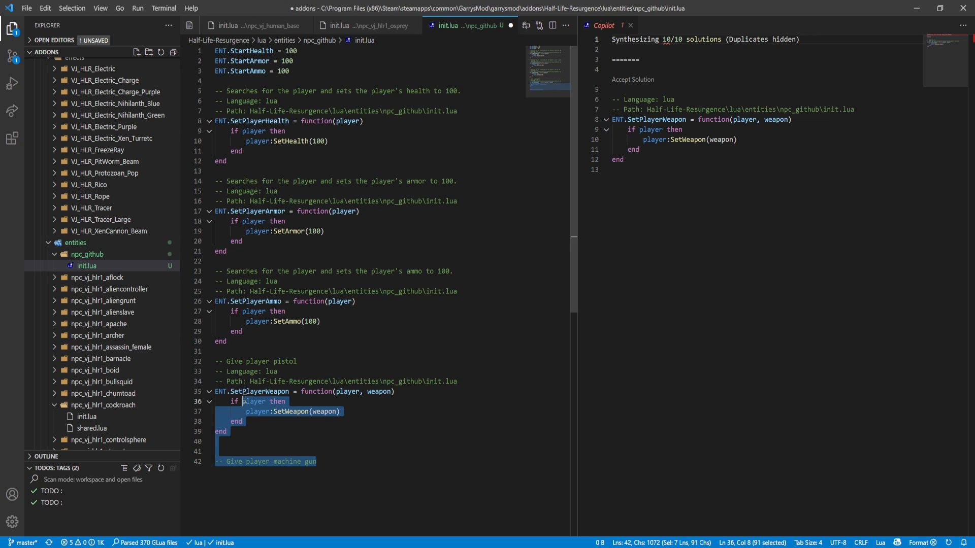
{"action": "left_click", "coordinate": [396, 168]}
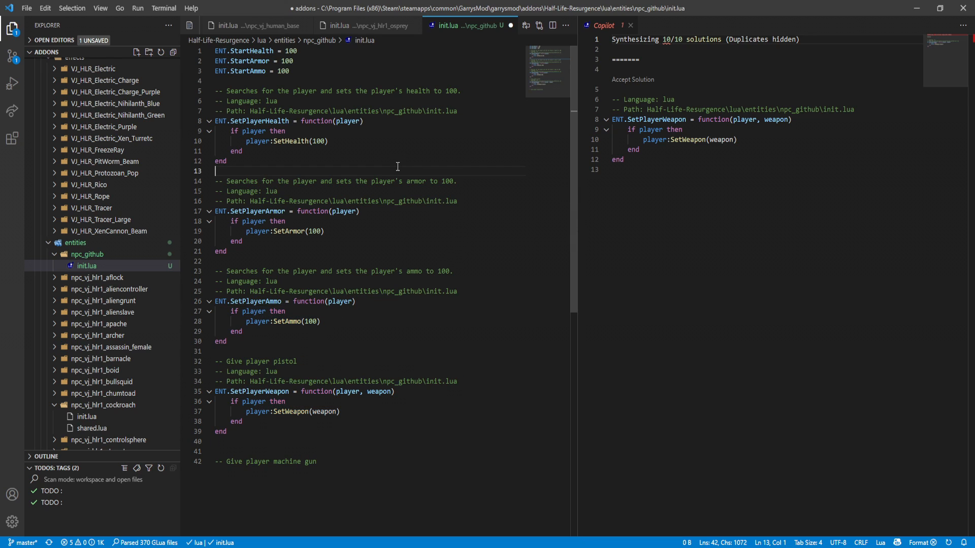
{"action": "left_click", "coordinate": [461, 77]}
{"action": "mouse_move", "coordinate": [541, 74]}
{"action": "left_mouse_down"}
{"action": "mouse_move", "coordinate": [541, 131]}
{"action": "mouse_move", "coordinate": [545, 94]}
{"action": "mouse_move", "coordinate": [521, 74]}
{"action": "left_mouse_up"}
{"action": "left_click", "coordinate": [356, 169]}
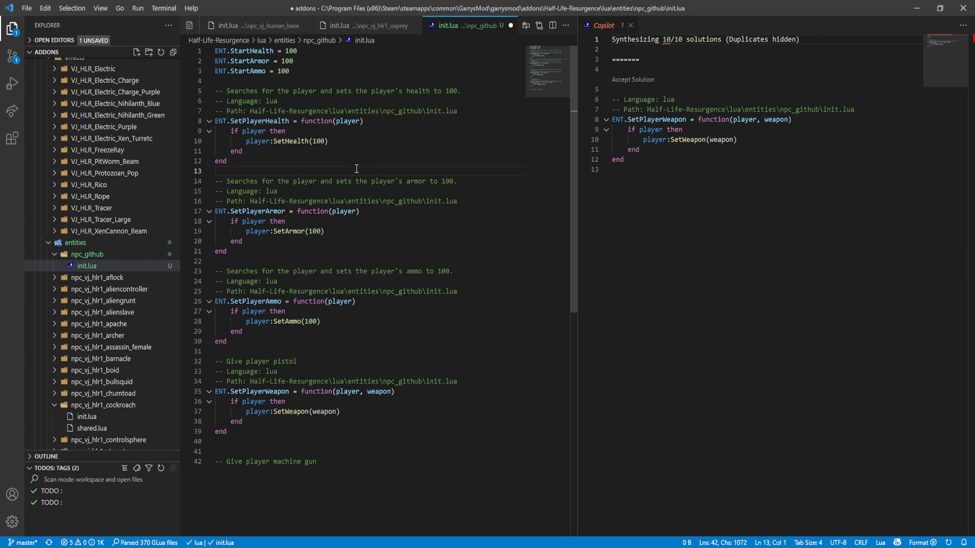